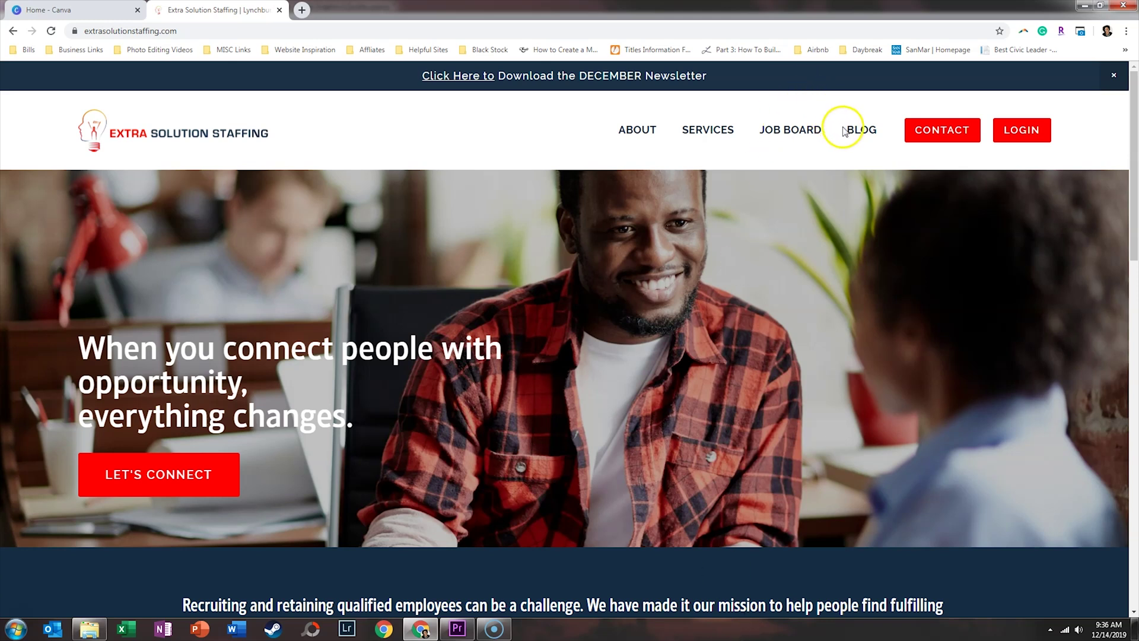
Step: Open the Extra Solution Staffing blog listing the ESS Success Tip posts
{"action": "left_click", "coordinate": [869, 141]}
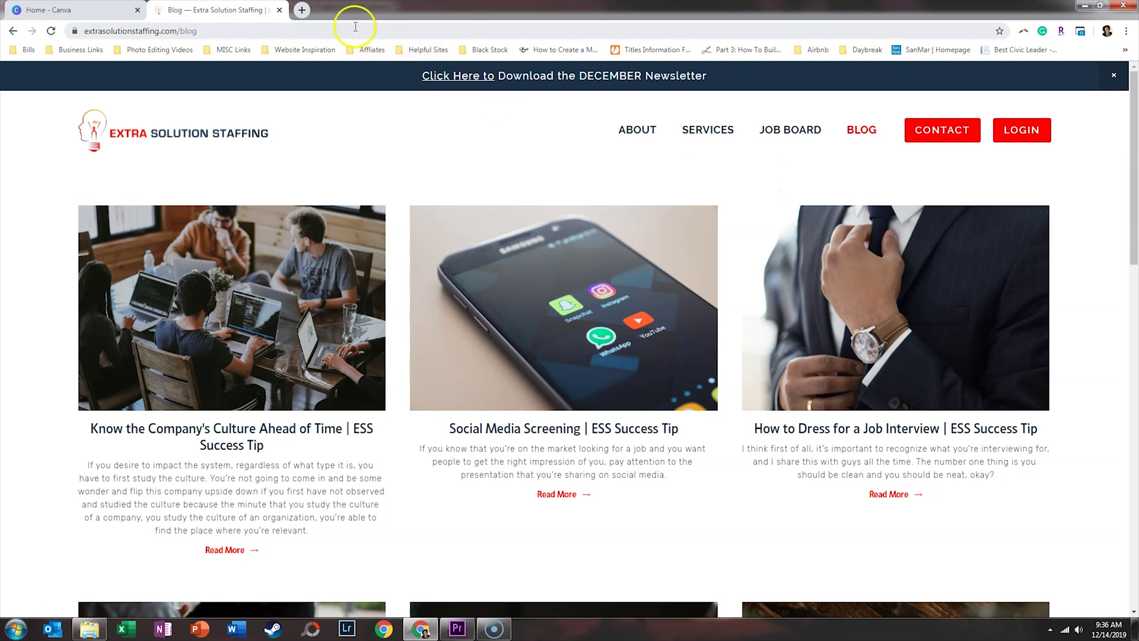
Step: Load a therapist's Instagram quote-graphic profile in a new browser tab
{"action": "left_click", "coordinate": [302, 8]}
{"action": "type", "text": "instagram.com/about90marketing/"}
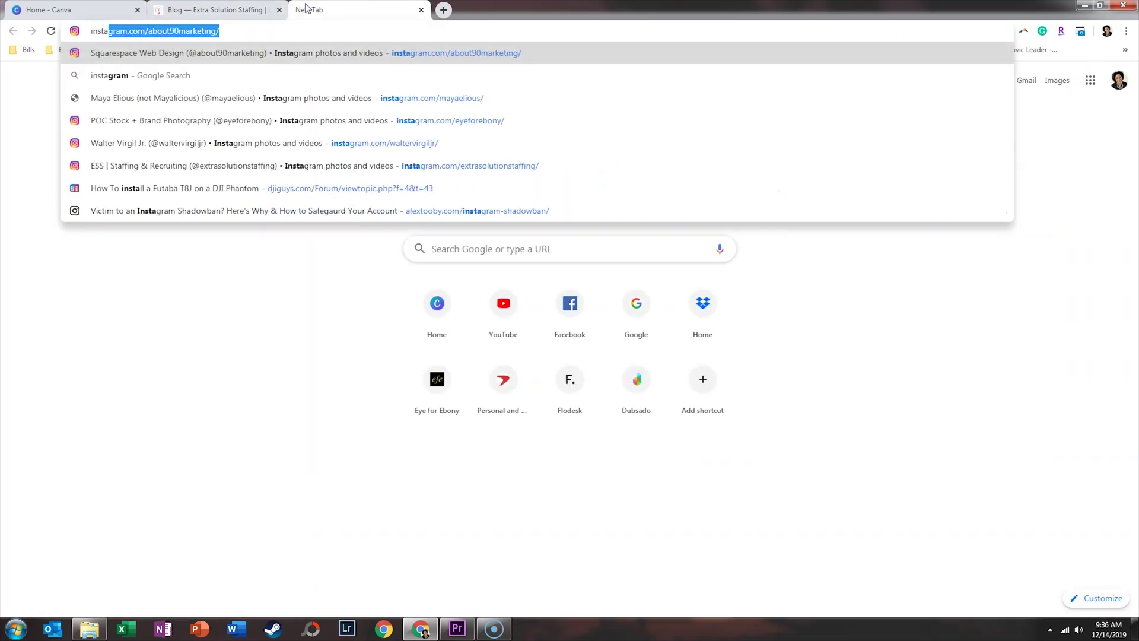
{"action": "key", "text": "BackSpace"}
{"action": "key", "text": "BackSpace"}
{"action": "key", "text": "BackSpace"}
{"action": "key", "text": "BackSpace"}
{"action": "key", "text": "BackSpace"}
{"action": "key", "text": "BackSpace"}
{"action": "key", "text": "BackSpace"}
{"action": "key", "text": "BackSpace"}
{"action": "key", "text": "BackSpace"}
{"action": "key", "text": "BackSpace"}
{"action": "key", "text": "BackSpace"}
{"action": "key", "text": "BackSpace"}
{"action": "key", "text": "BackSpace"}
{"action": "key", "text": "BackSpace"}
{"action": "key", "text": "BackSpace"}
{"action": "key", "text": "BackSpace"}
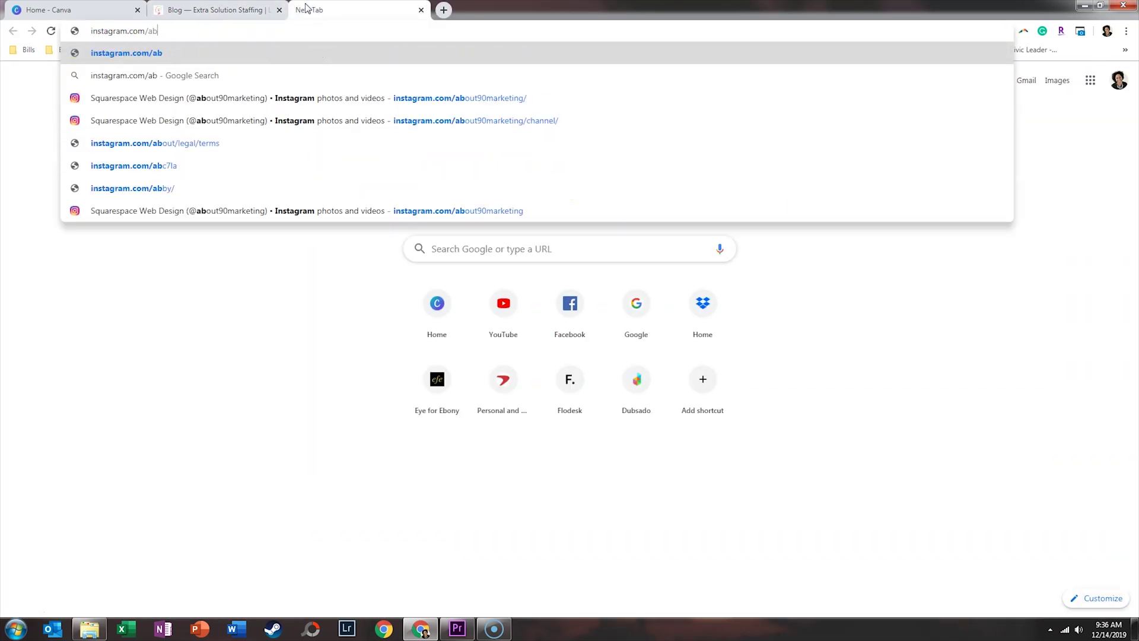
{"action": "type", "text": "minaa"}
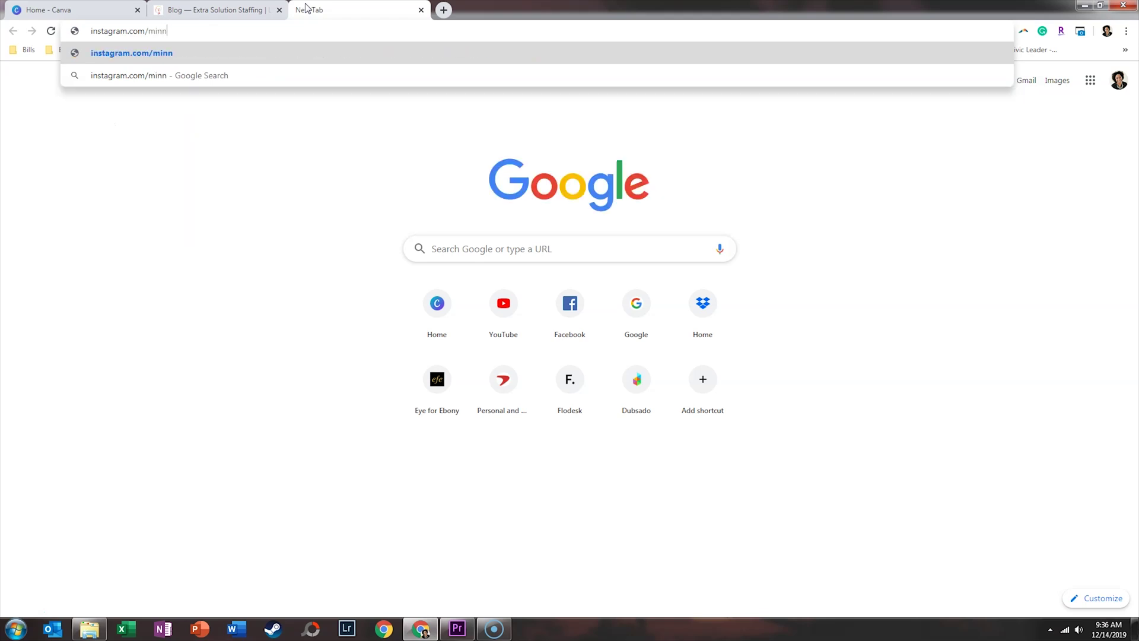
{"action": "type", "text": "_b"}
{"action": "key", "text": "Return"}
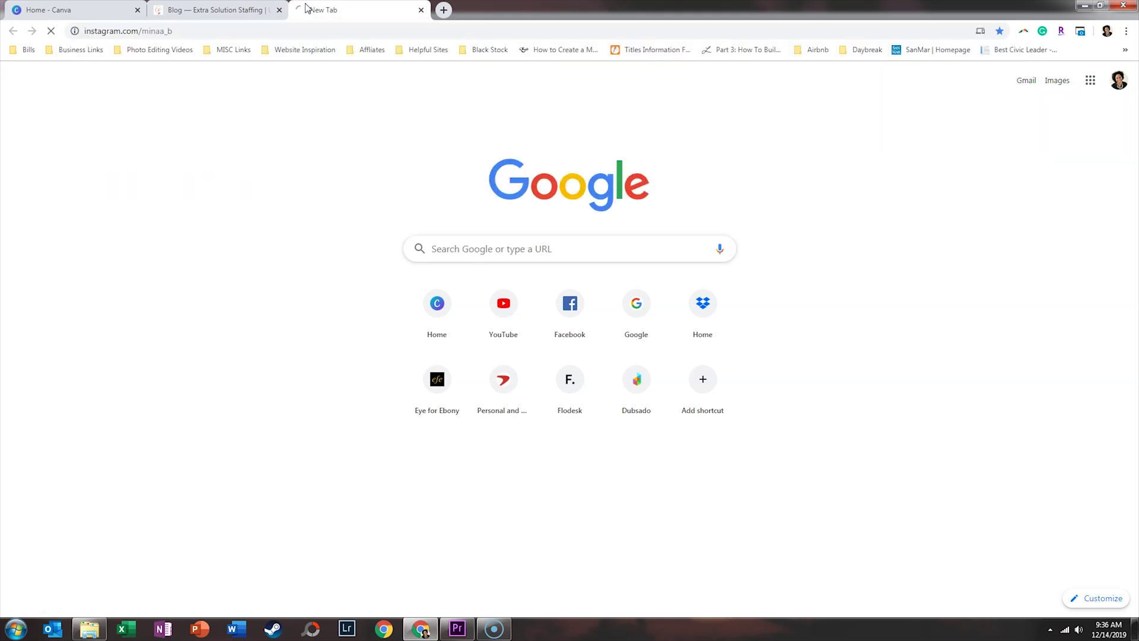
Step: View one of the profile's quote posts, then return to the company blog tab
{"action": "scroll", "coordinate": [325, 221], "scroll_direction": "down", "scroll_amount": 10}
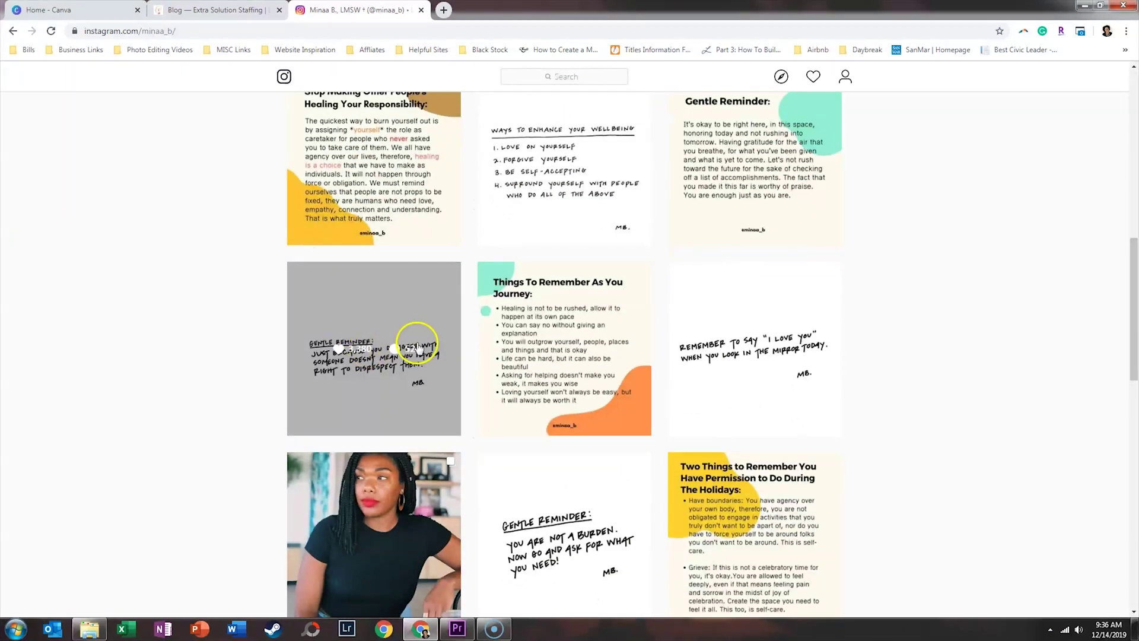
{"action": "left_click", "coordinate": [758, 329]}
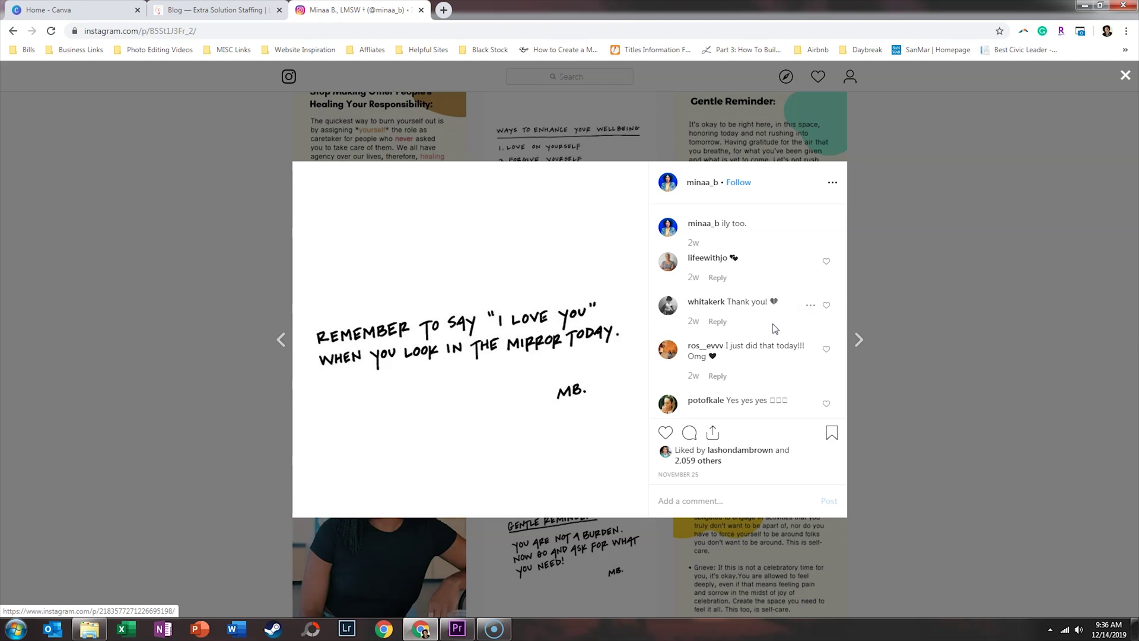
{"action": "left_click", "coordinate": [219, 297]}
{"action": "left_click_drag", "start_coordinate": [1131, 314], "coordinate": [1134, 132]}
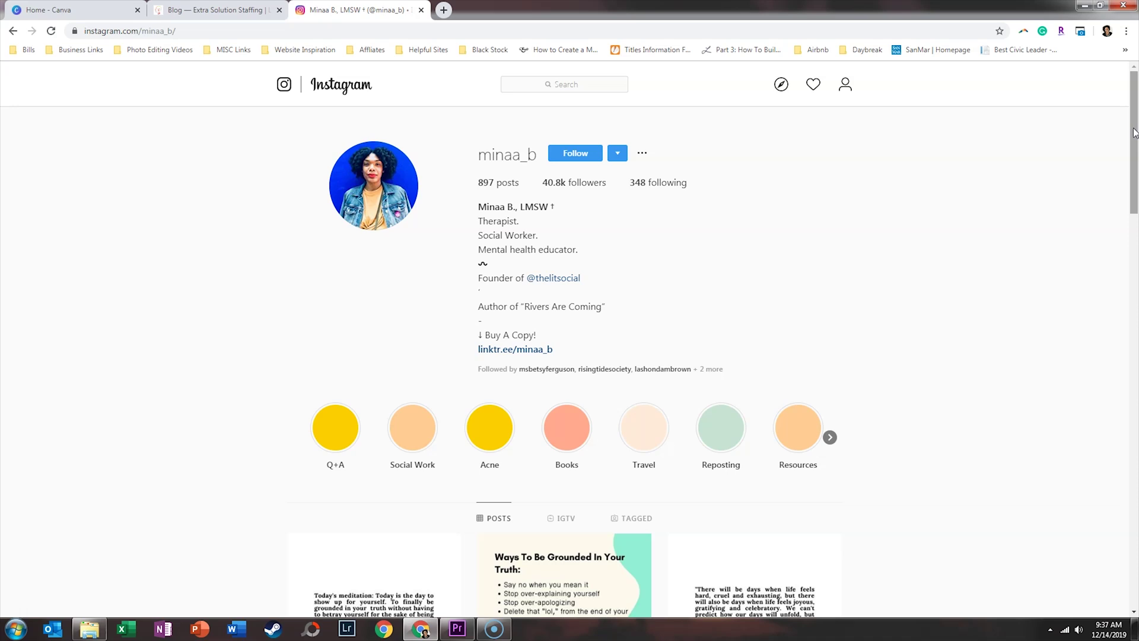
{"action": "left_click", "coordinate": [249, 11]}
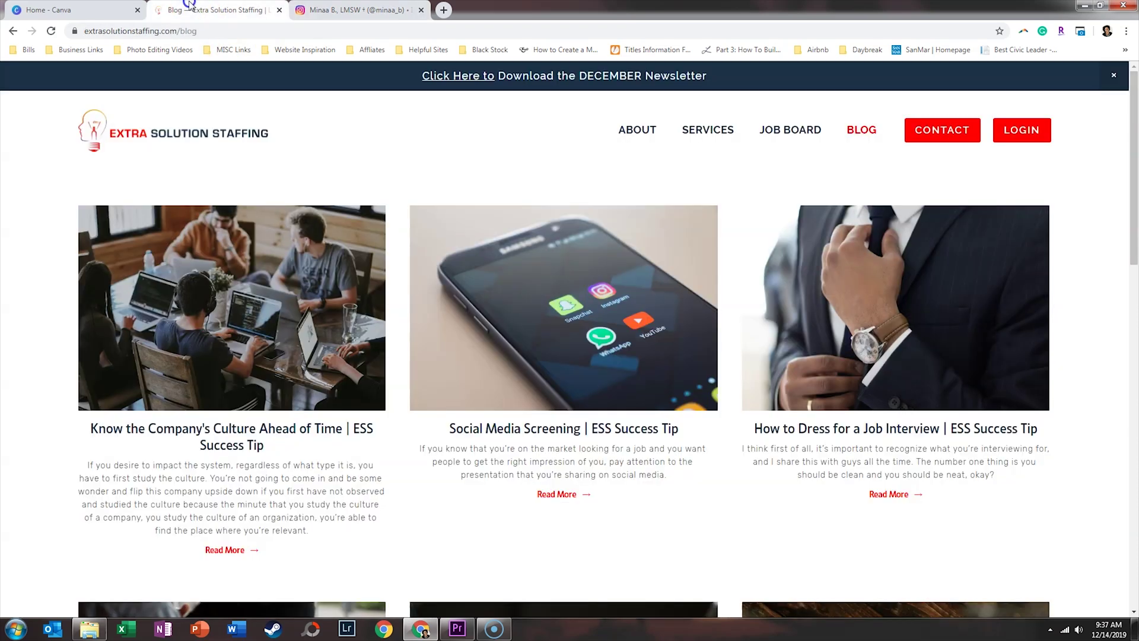
Step: Open 'Know the Company's Culture' and select the quote 'Study the culture in order to impact the system.'
{"action": "left_click", "coordinate": [282, 217]}
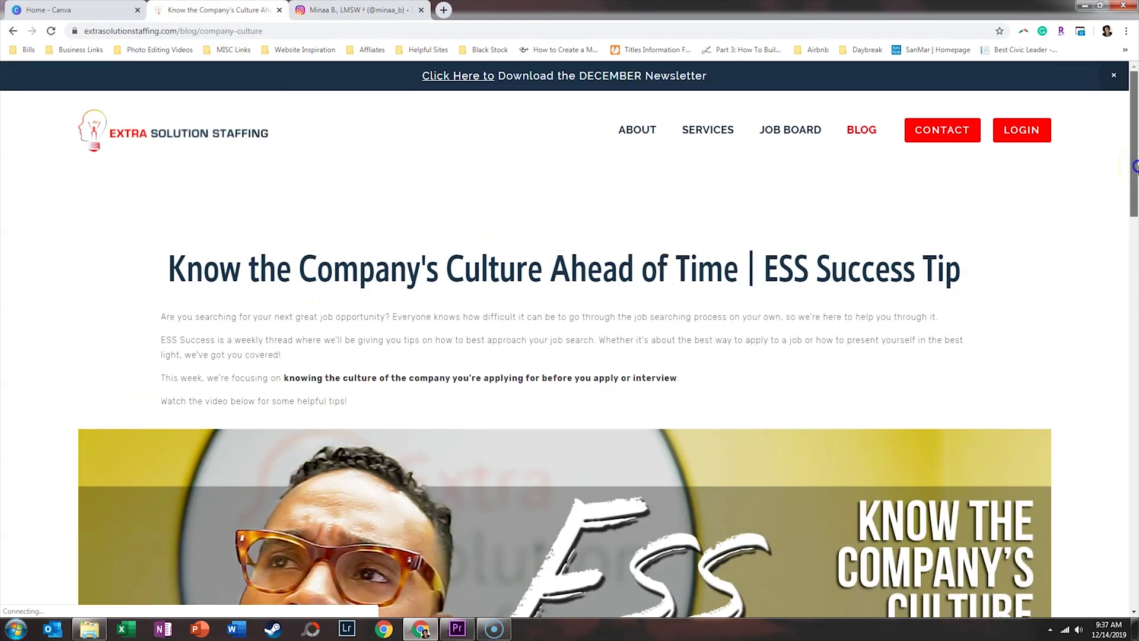
{"action": "left_click_drag", "start_coordinate": [1134, 168], "coordinate": [1134, 427]}
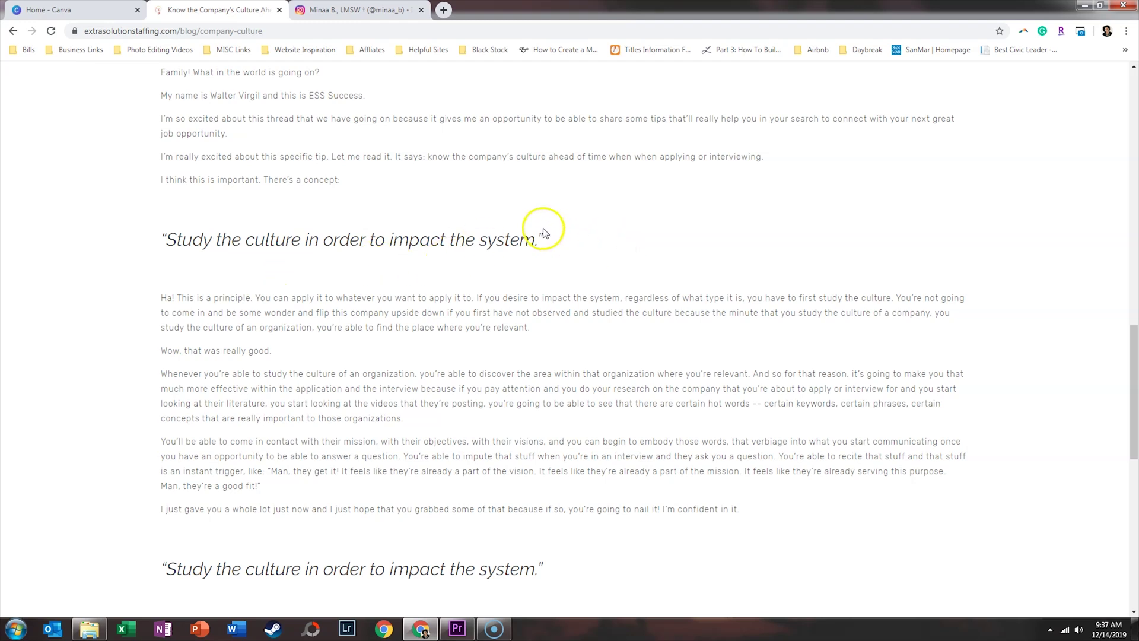
{"action": "left_click_drag", "start_coordinate": [538, 238], "coordinate": [166, 233]}
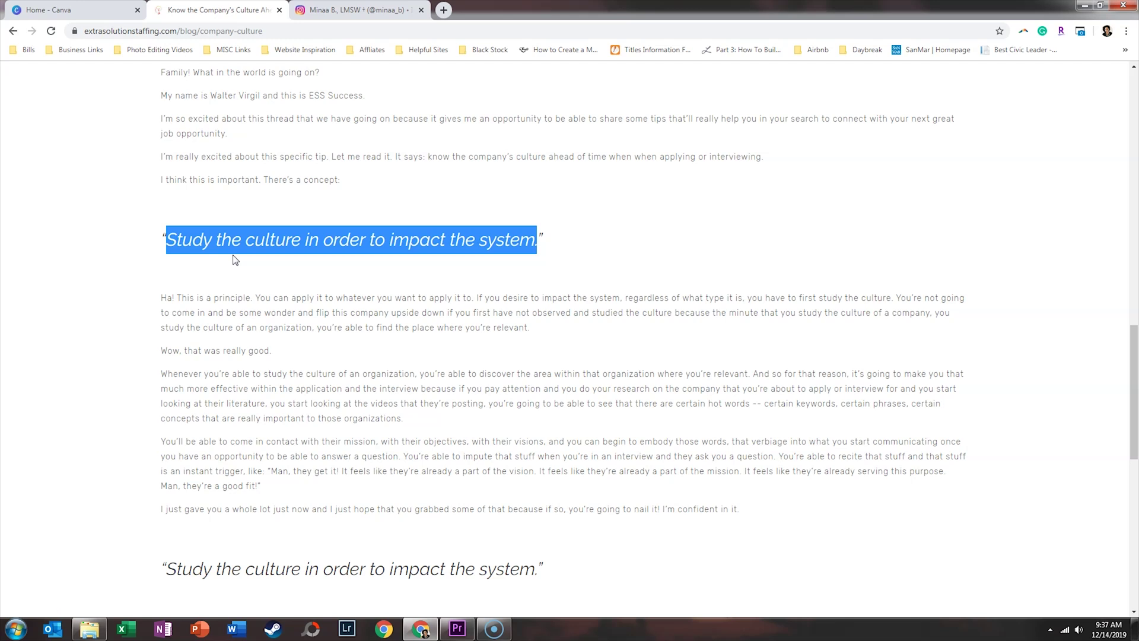
Step: Search Canva's home page for 'instagram post' templates
{"action": "left_click", "coordinate": [47, 10]}
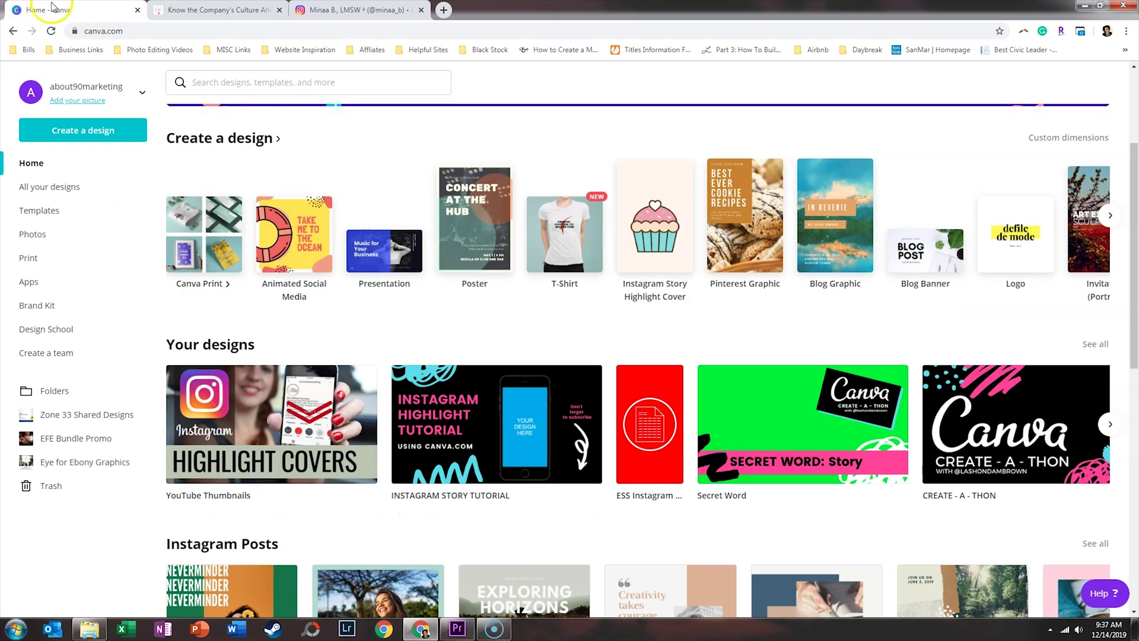
{"action": "left_click", "coordinate": [312, 86]}
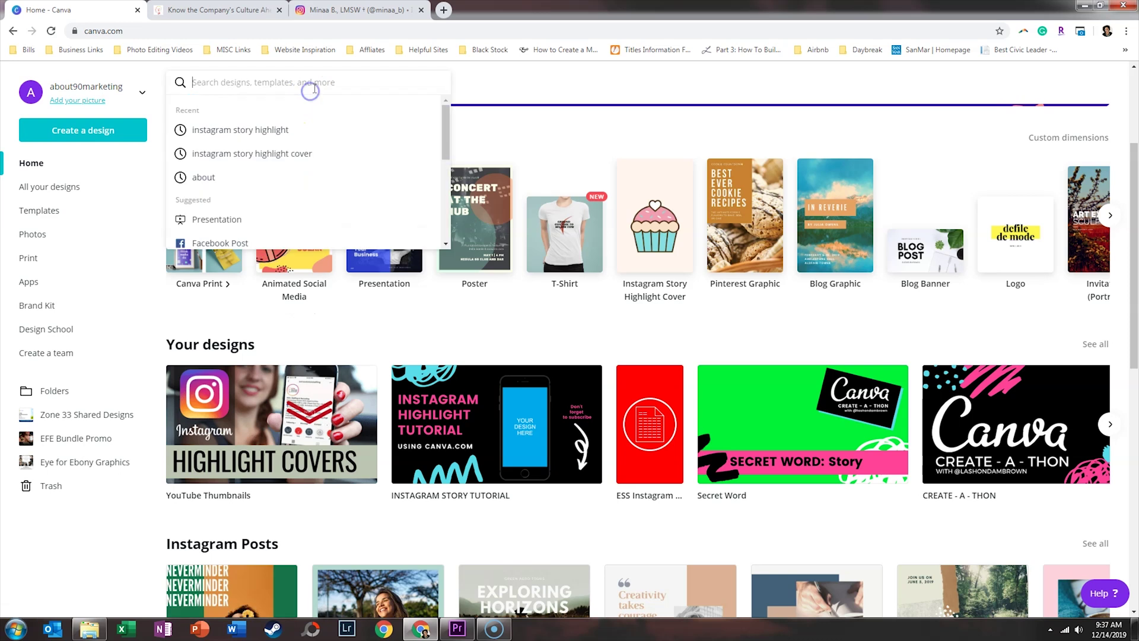
{"action": "type", "text": "instagram"}
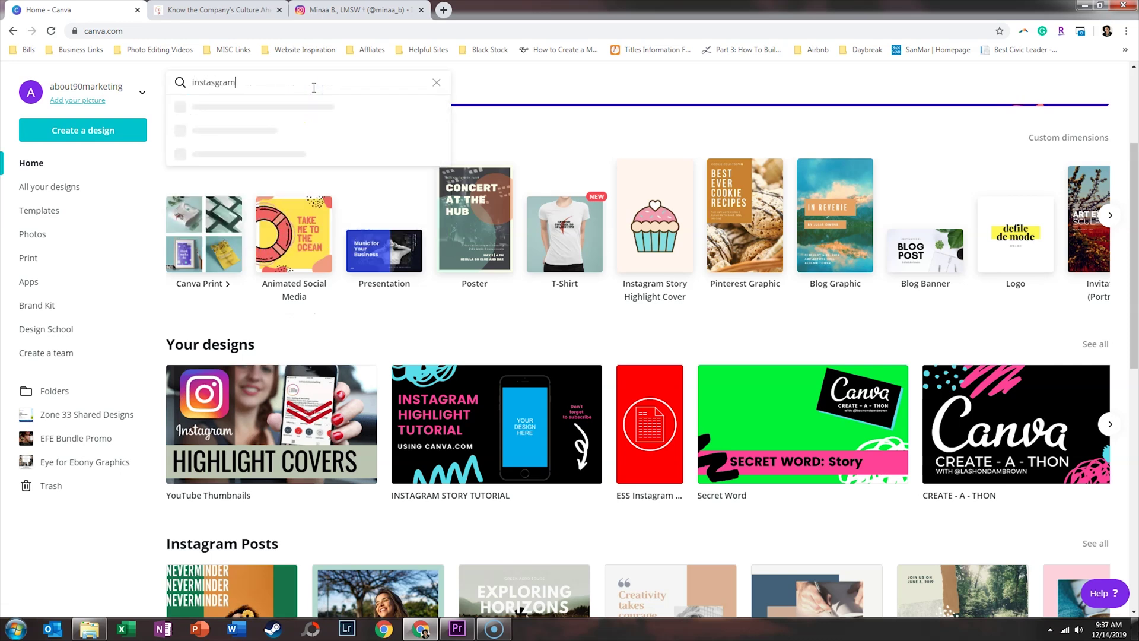
{"action": "key", "text": "BackSpace"}
{"action": "key", "text": "BackSpace"}
{"action": "key", "text": "BackSpace"}
{"action": "type", "text": "ram post"}
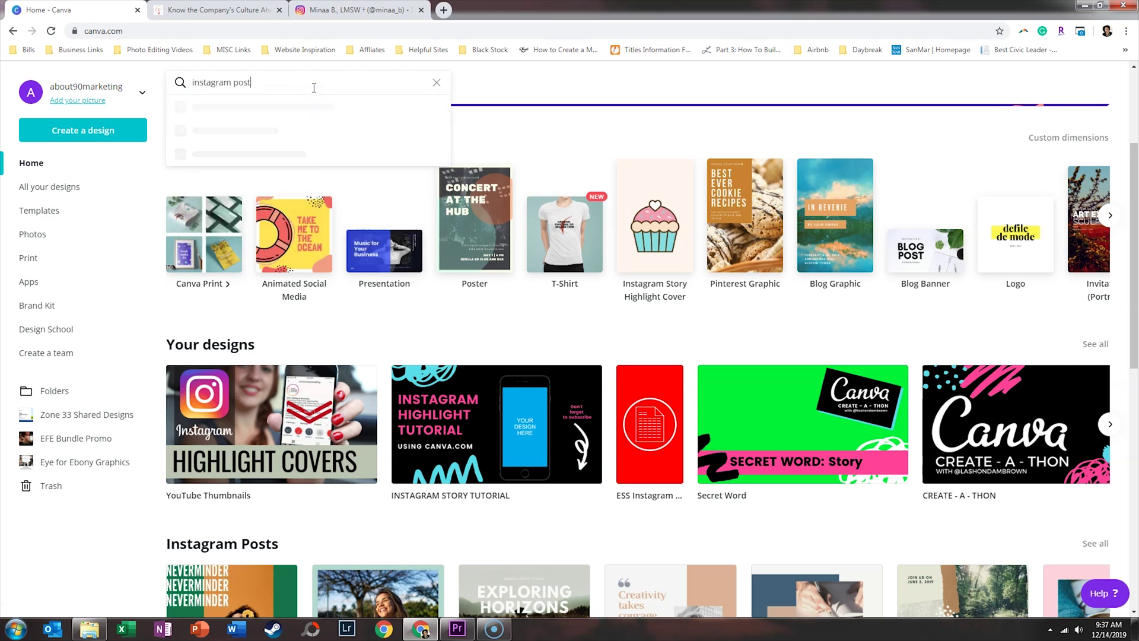
{"action": "key", "text": "Return"}
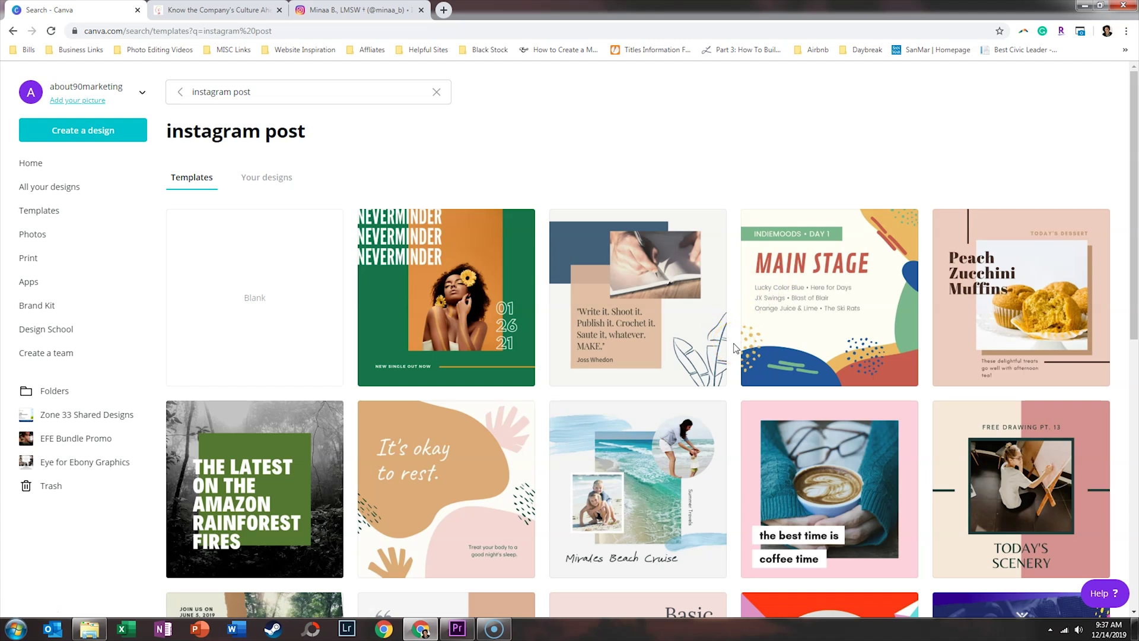
Step: Browse the Instagram post results and start a blank 'Instagram Post - Untitled' design
{"action": "scroll", "coordinate": [734, 348], "scroll_direction": "down", "scroll_amount": 4}
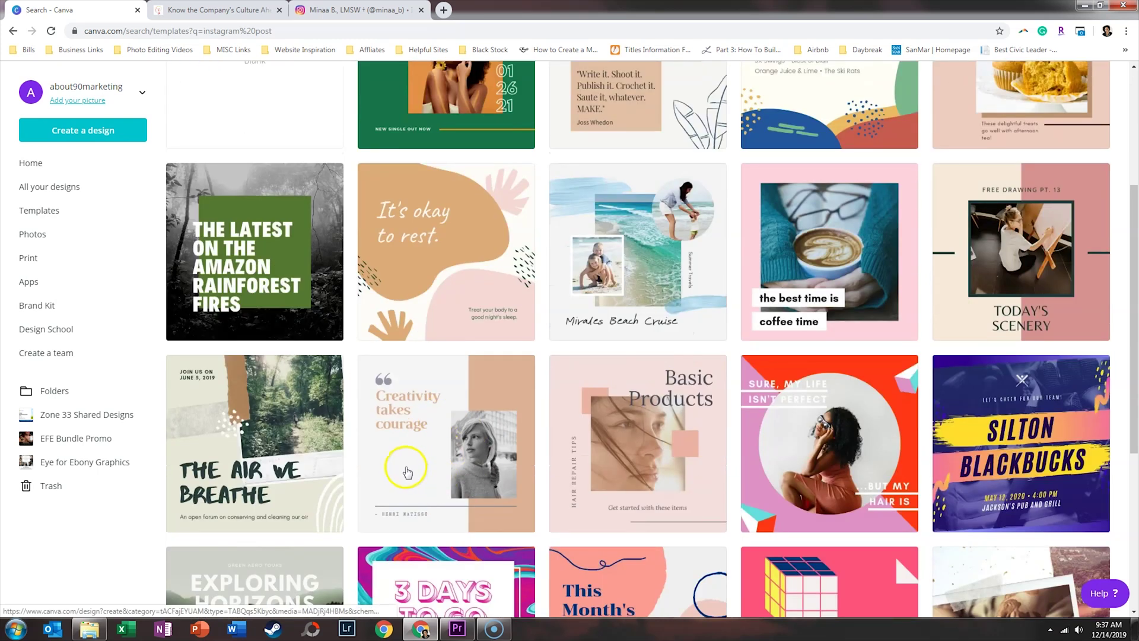
{"action": "scroll", "coordinate": [433, 458], "scroll_direction": "down", "scroll_amount": 3}
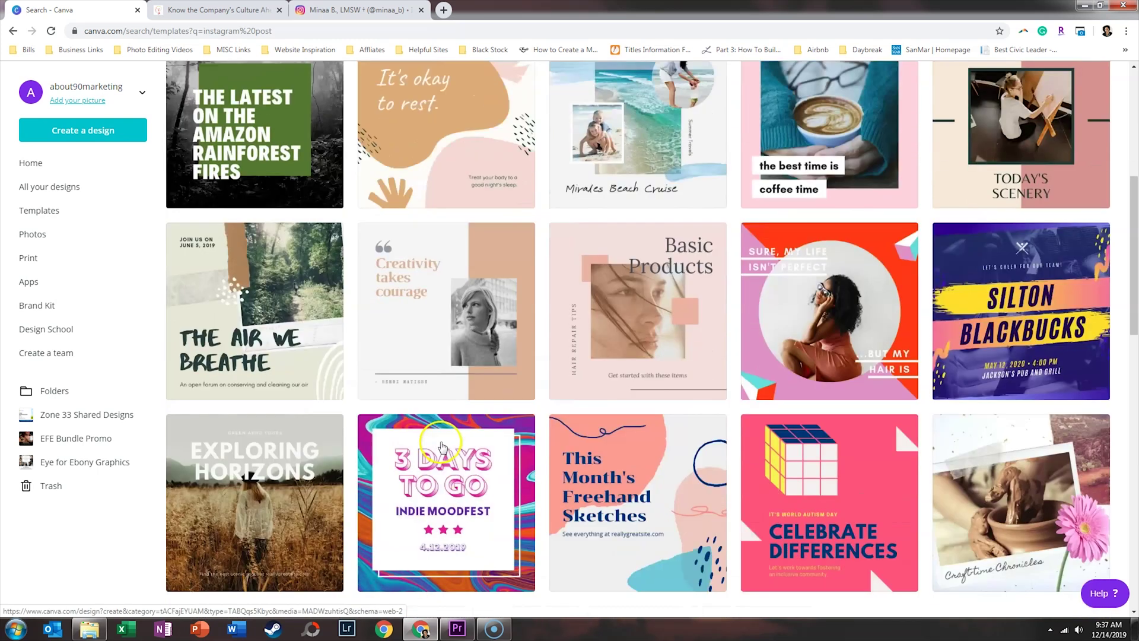
{"action": "scroll", "coordinate": [540, 415], "scroll_direction": "down", "scroll_amount": 2}
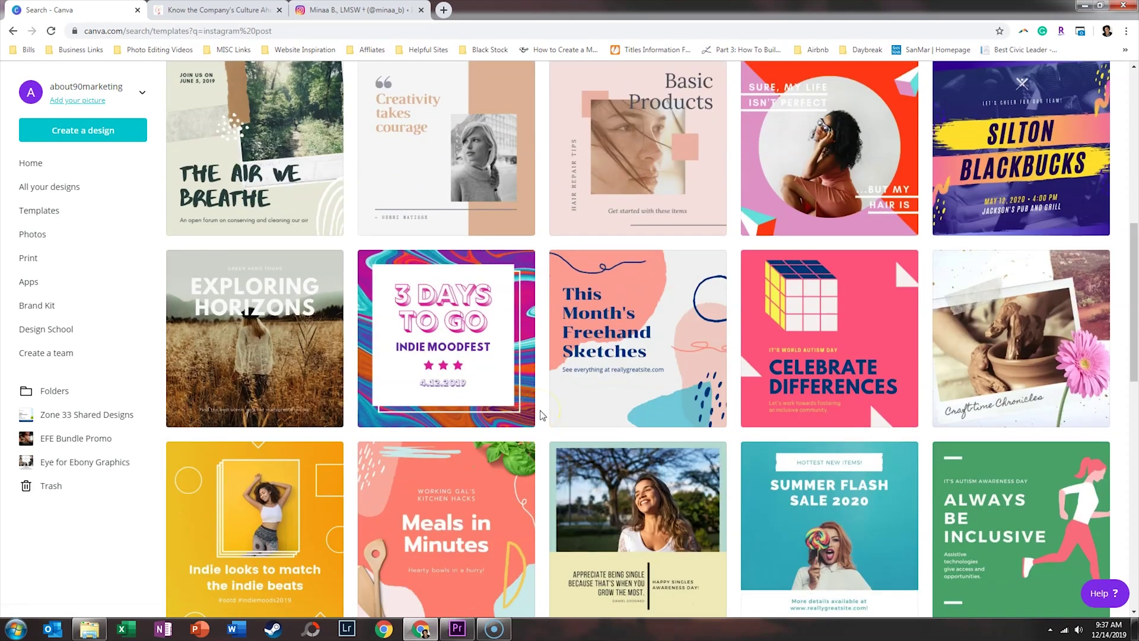
{"action": "scroll", "coordinate": [540, 415], "scroll_direction": "down", "scroll_amount": 2}
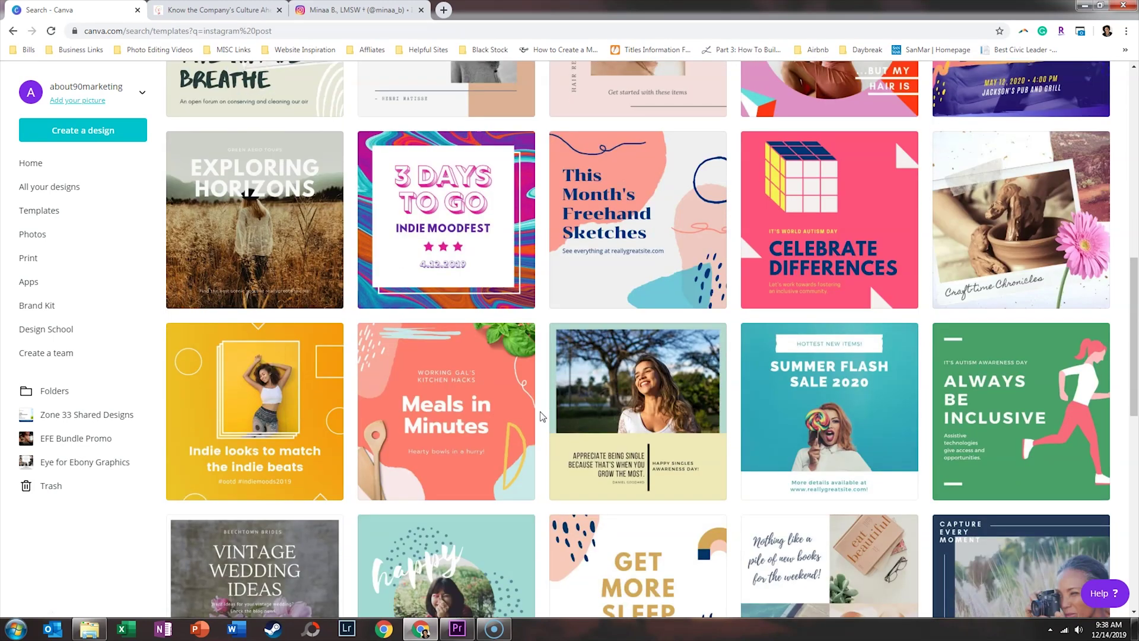
{"action": "scroll", "coordinate": [542, 415], "scroll_direction": "down", "scroll_amount": 2}
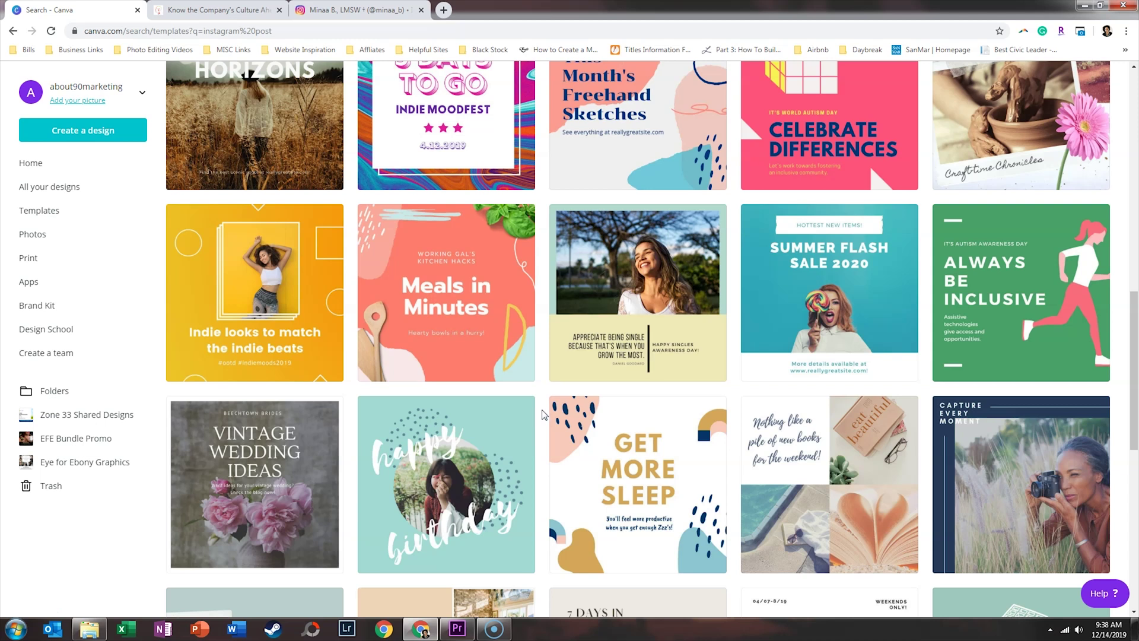
{"action": "left_click", "coordinate": [554, 408]}
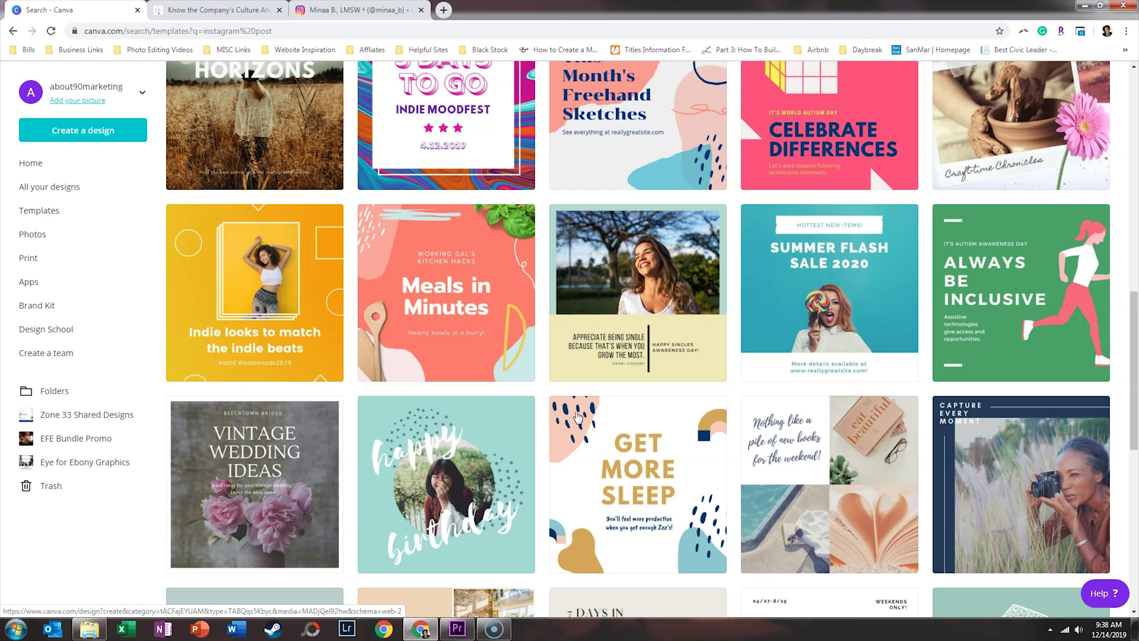
{"action": "scroll", "coordinate": [578, 426], "scroll_direction": "down", "scroll_amount": 8}
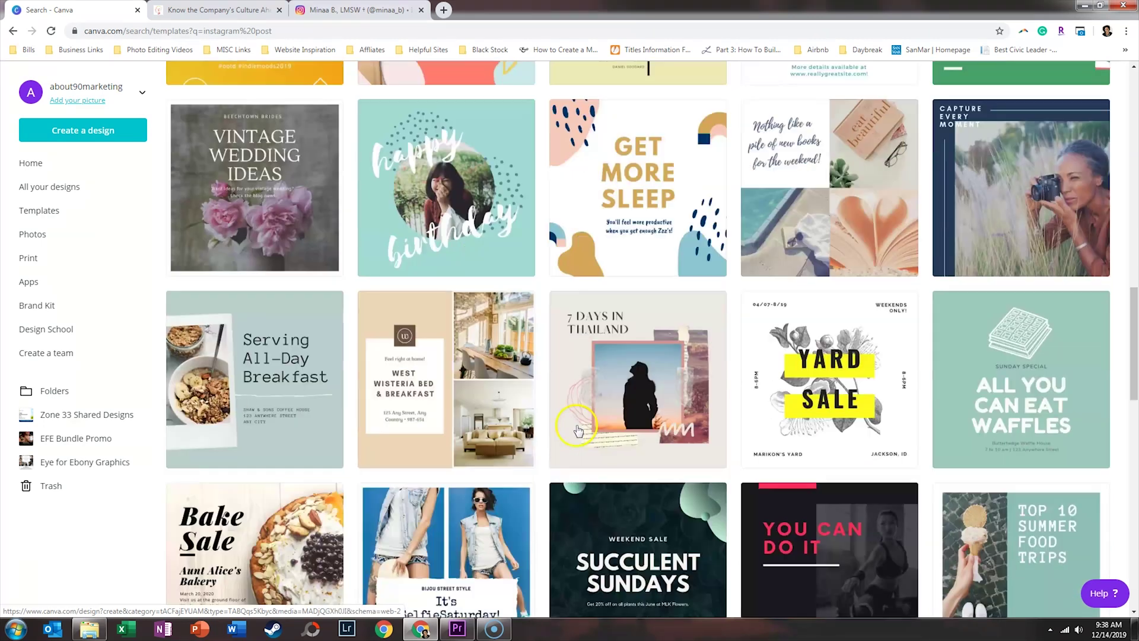
{"action": "scroll", "coordinate": [576, 429], "scroll_direction": "down", "scroll_amount": 3}
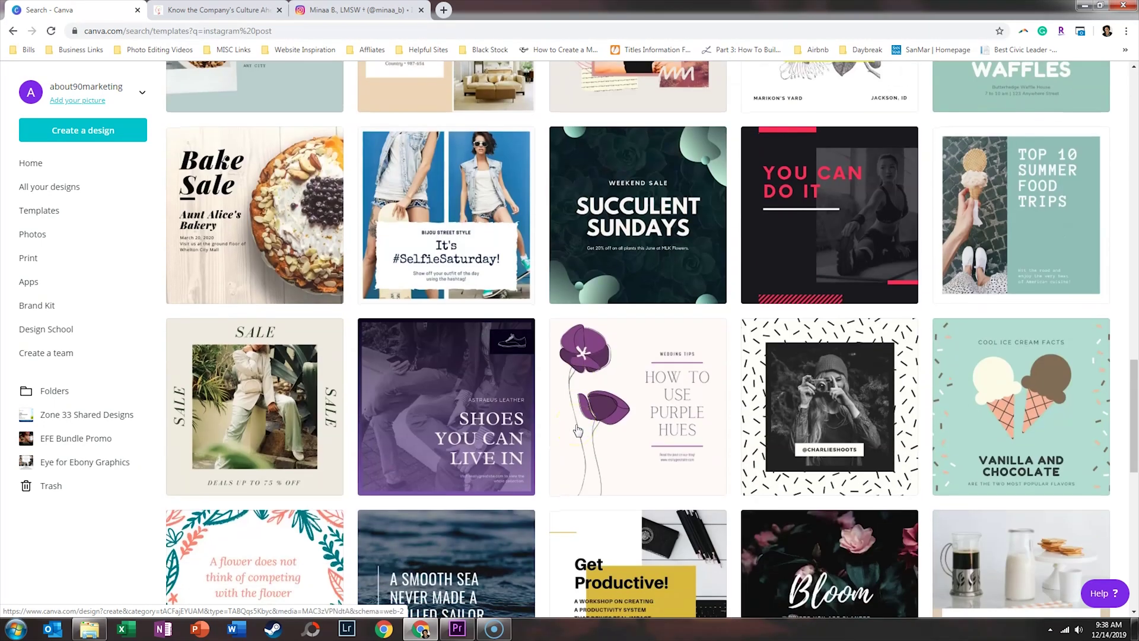
{"action": "scroll", "coordinate": [578, 432], "scroll_direction": "down", "scroll_amount": 6}
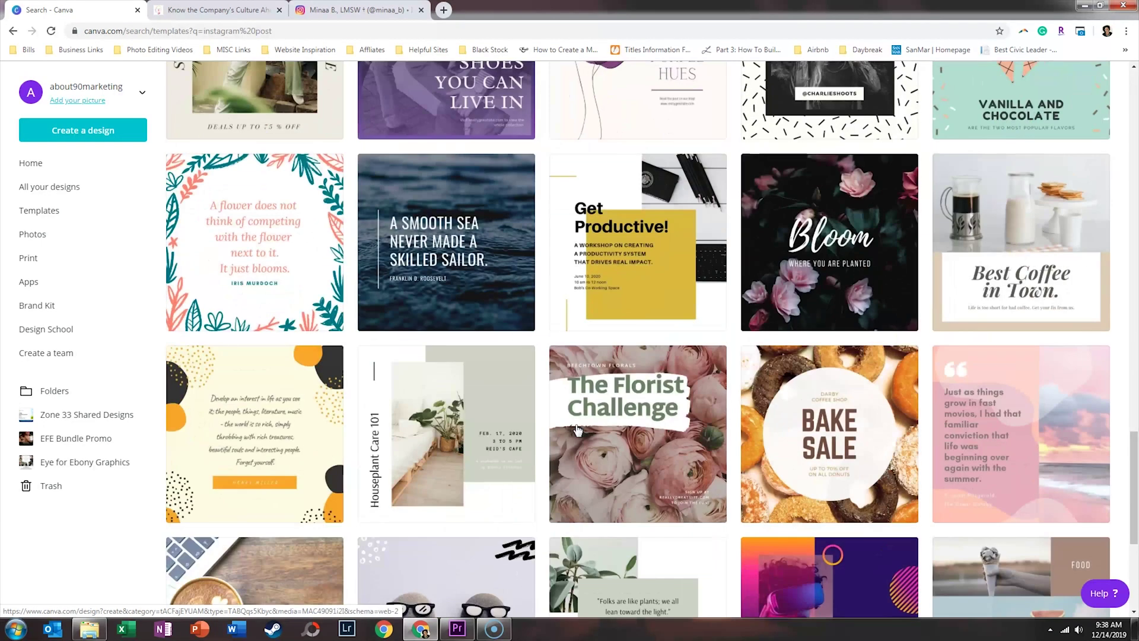
{"action": "scroll", "coordinate": [577, 432], "scroll_direction": "down", "scroll_amount": 3}
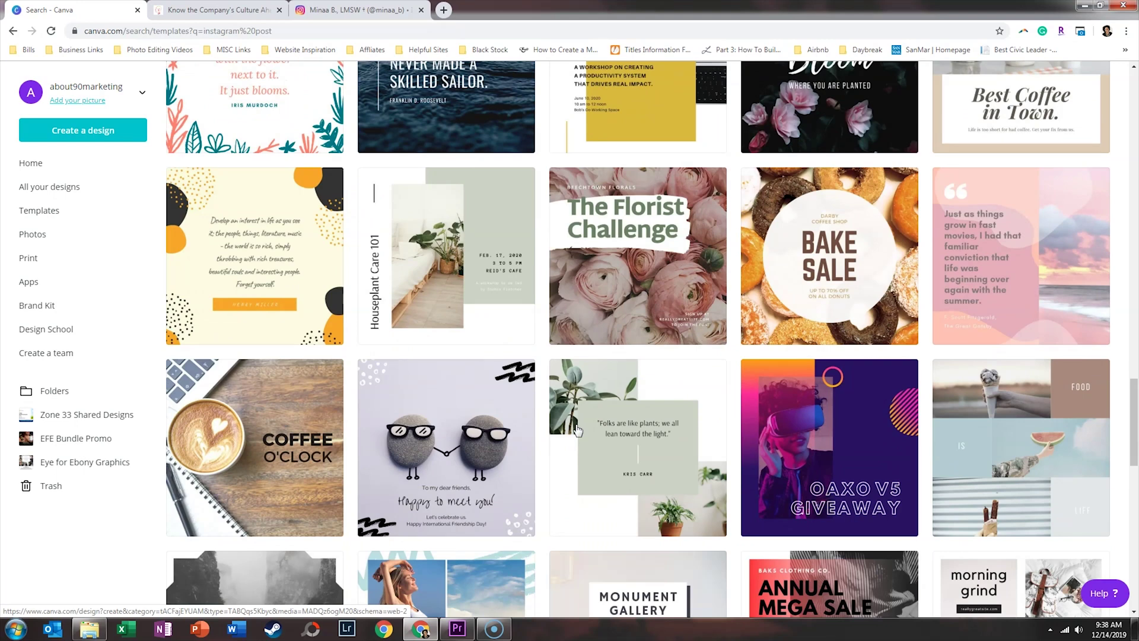
{"action": "scroll", "coordinate": [578, 431], "scroll_direction": "down", "scroll_amount": 3}
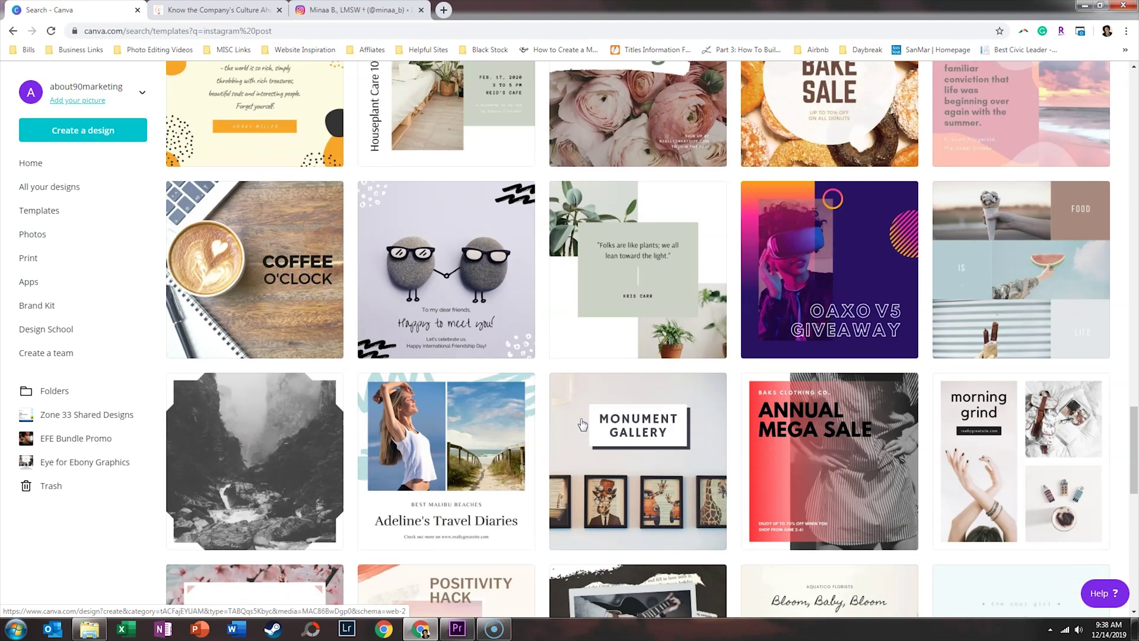
{"action": "scroll", "coordinate": [583, 422], "scroll_direction": "up", "scroll_amount": 20}
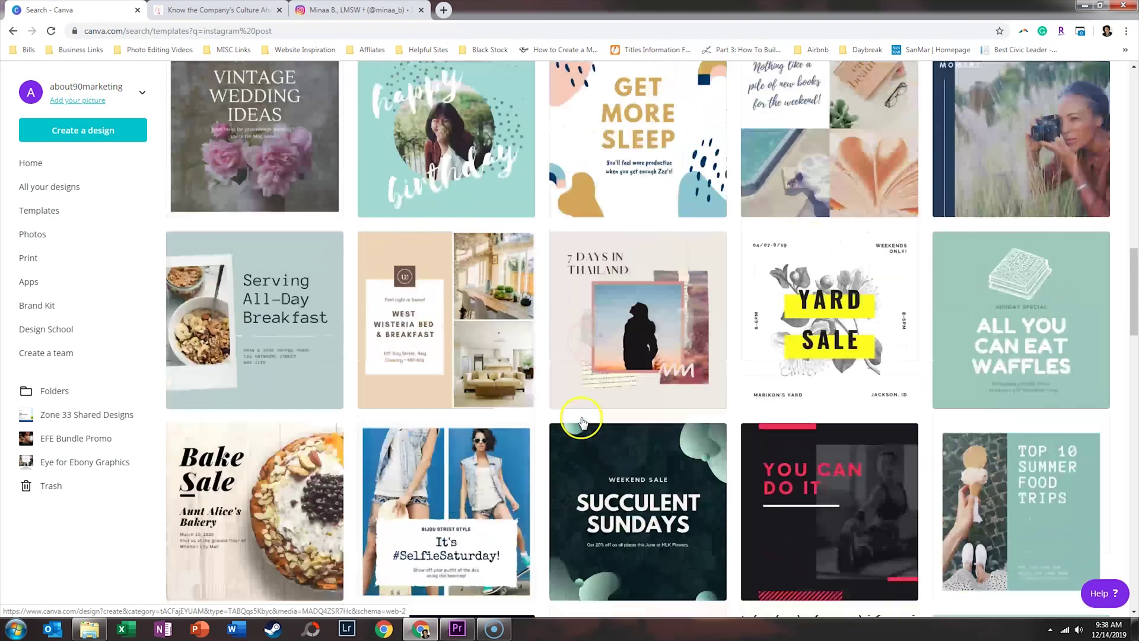
{"action": "scroll", "coordinate": [582, 423], "scroll_direction": "up", "scroll_amount": 18}
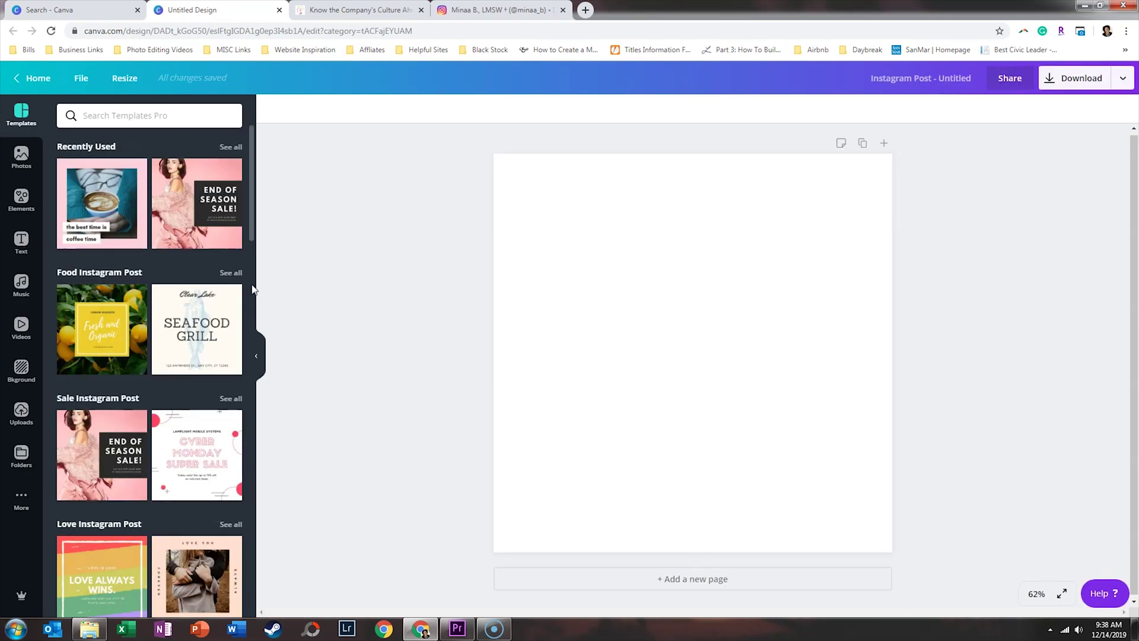
Step: Add a grey square from Elements and stretch it into a full-height bar, about 416 wide, on the right
{"action": "left_click", "coordinate": [22, 199]}
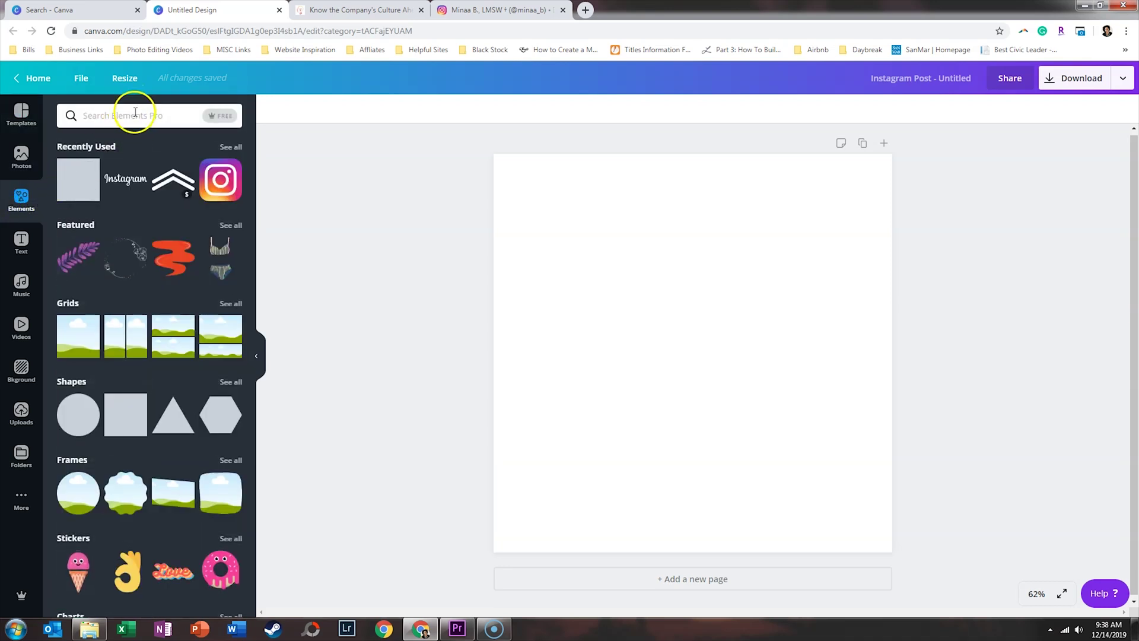
{"action": "left_click", "coordinate": [73, 184]}
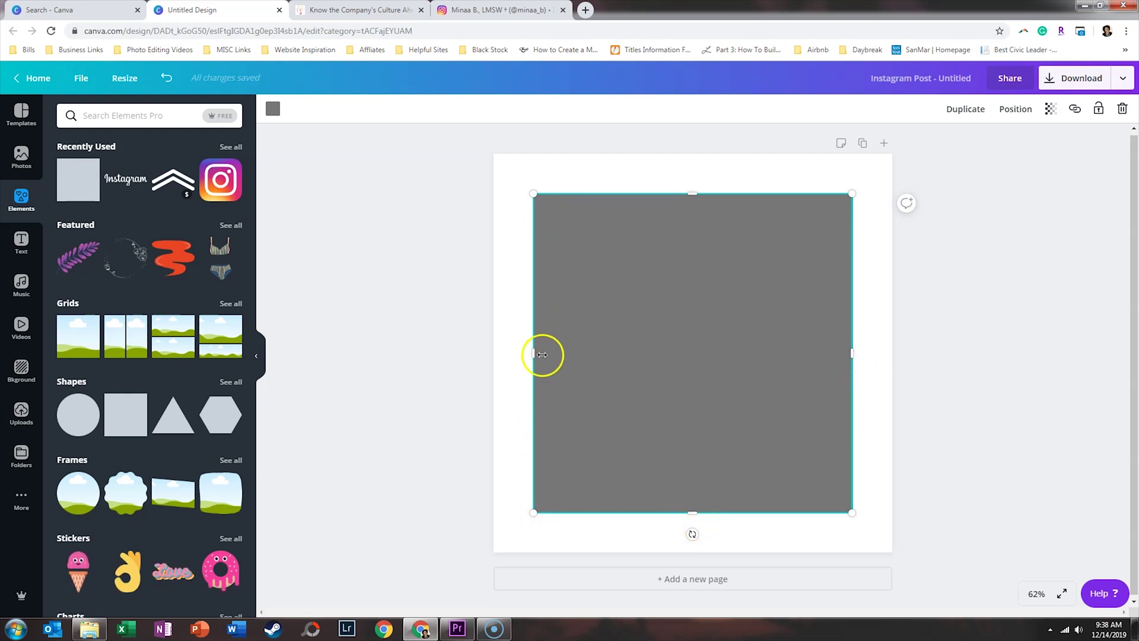
{"action": "left_click_drag", "start_coordinate": [539, 346], "coordinate": [725, 350]}
{"action": "left_click_drag", "start_coordinate": [789, 510], "coordinate": [785, 593]}
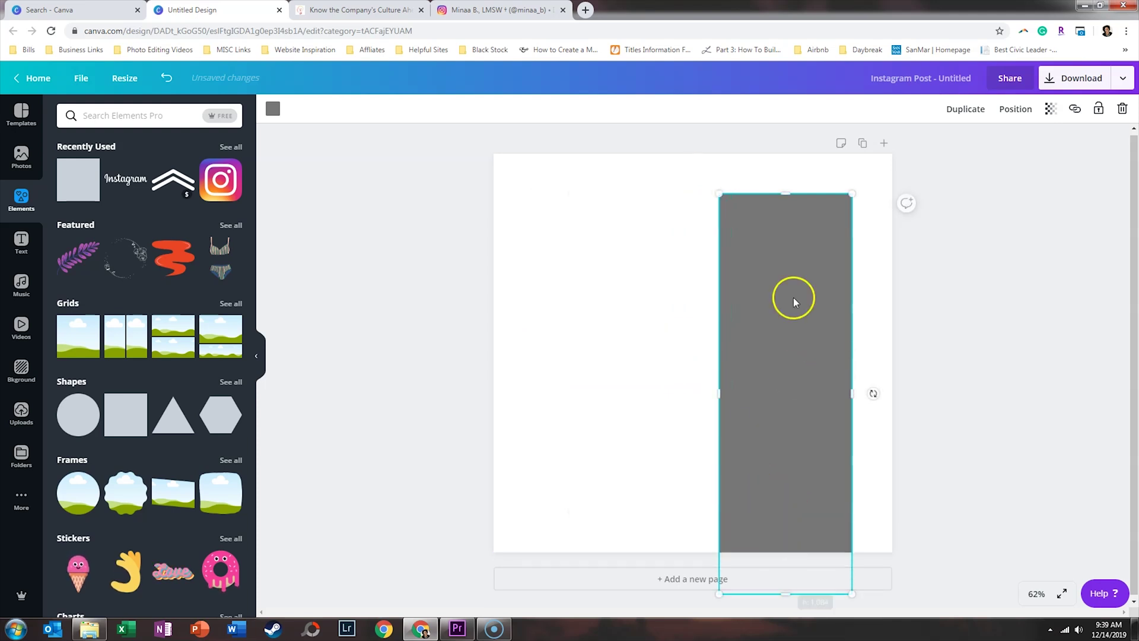
{"action": "left_click_drag", "start_coordinate": [786, 192], "coordinate": [786, 125]}
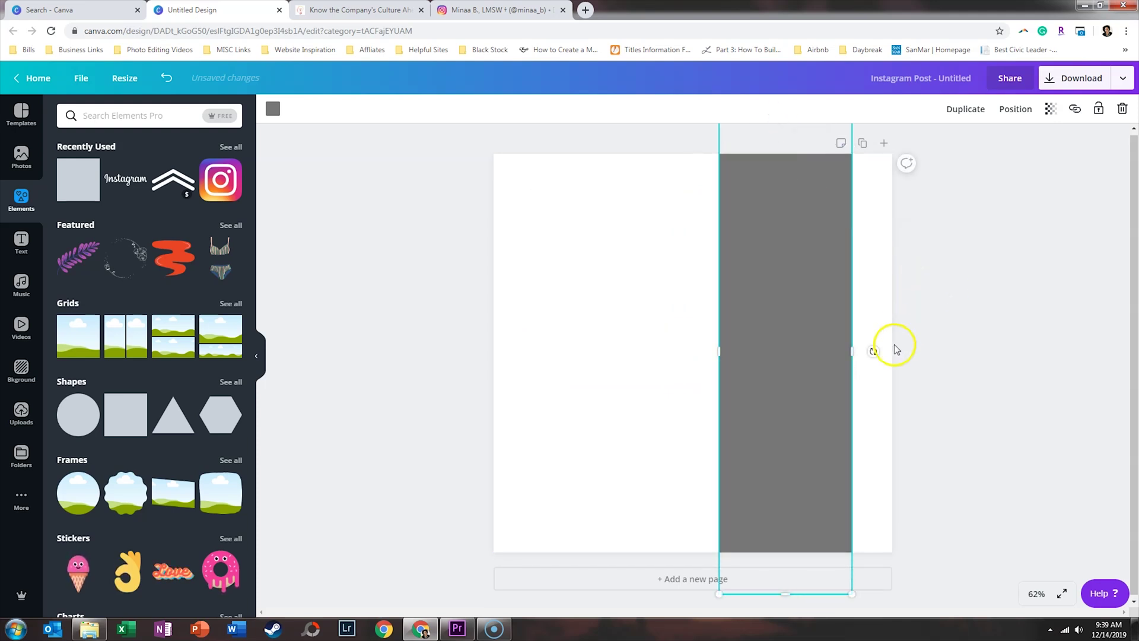
{"action": "left_click_drag", "start_coordinate": [852, 350], "coordinate": [869, 357]}
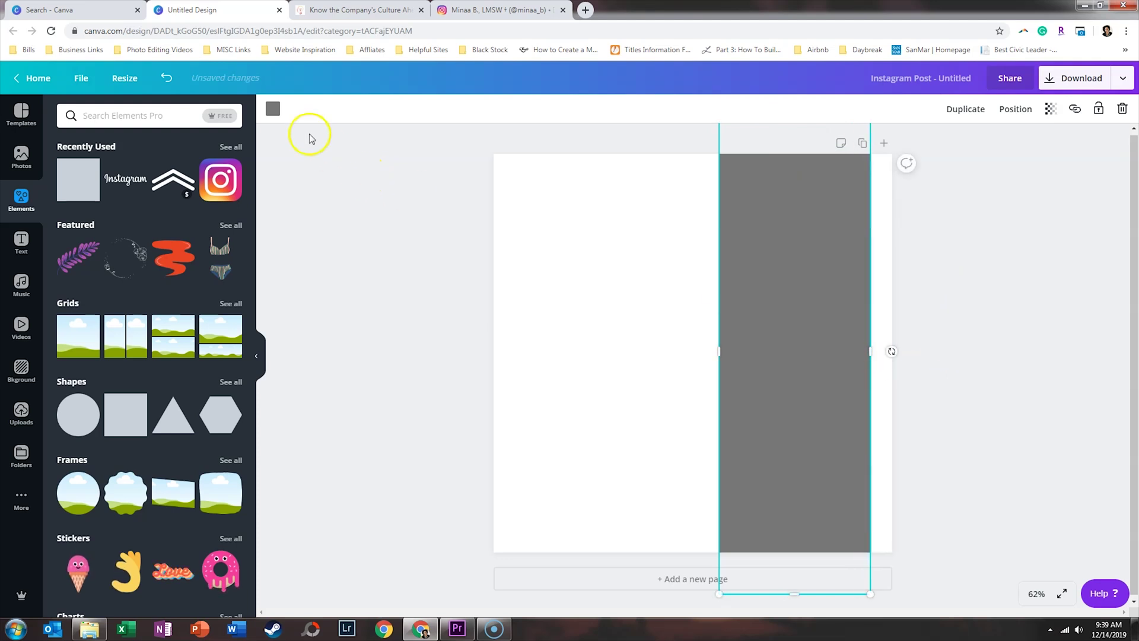
Step: Recolour the panel ESS navy and set its transparency to 85
{"action": "left_click", "coordinate": [276, 109]}
{"action": "scroll", "coordinate": [154, 409], "scroll_direction": "down", "scroll_amount": 5}
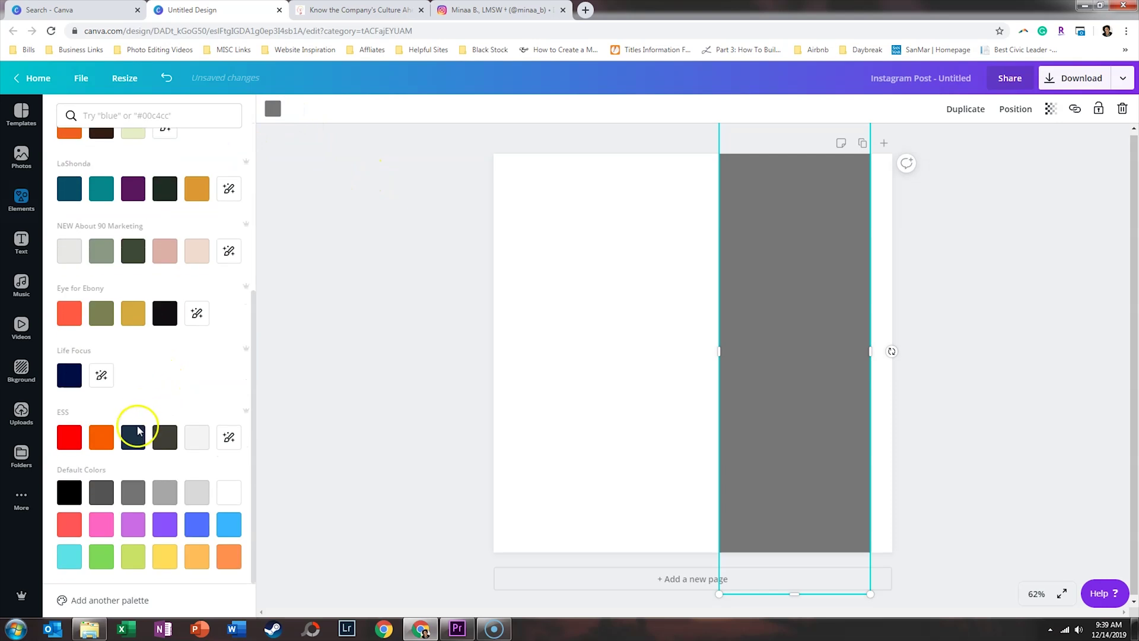
{"action": "left_click", "coordinate": [133, 437]}
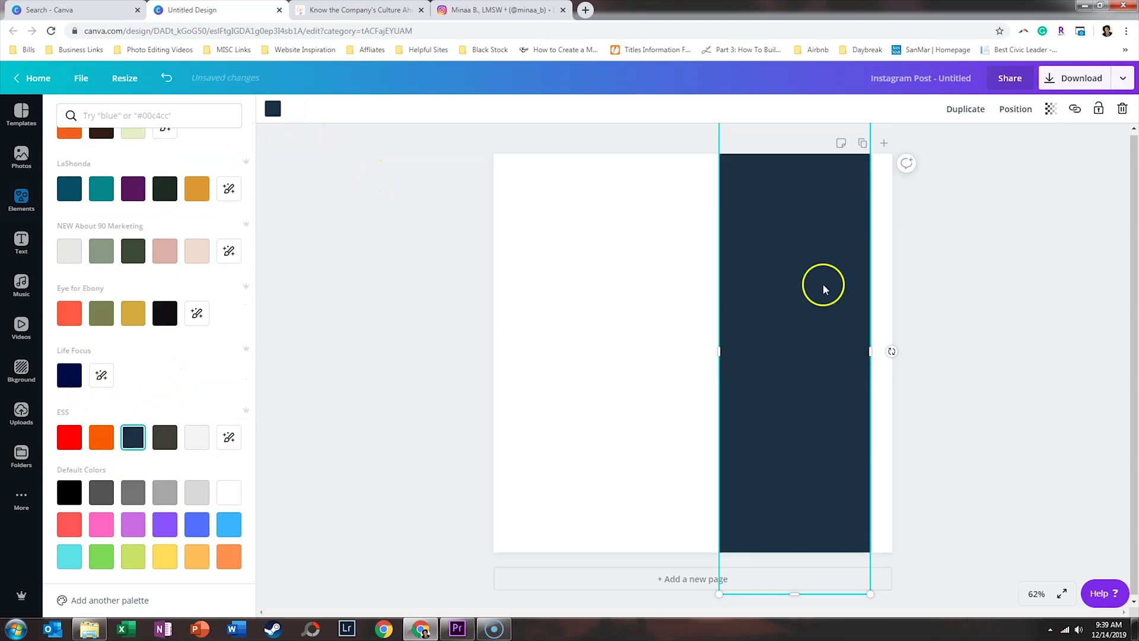
{"action": "left_click", "coordinate": [1007, 215]}
{"action": "left_click", "coordinate": [838, 243]}
{"action": "left_click", "coordinate": [1050, 109]}
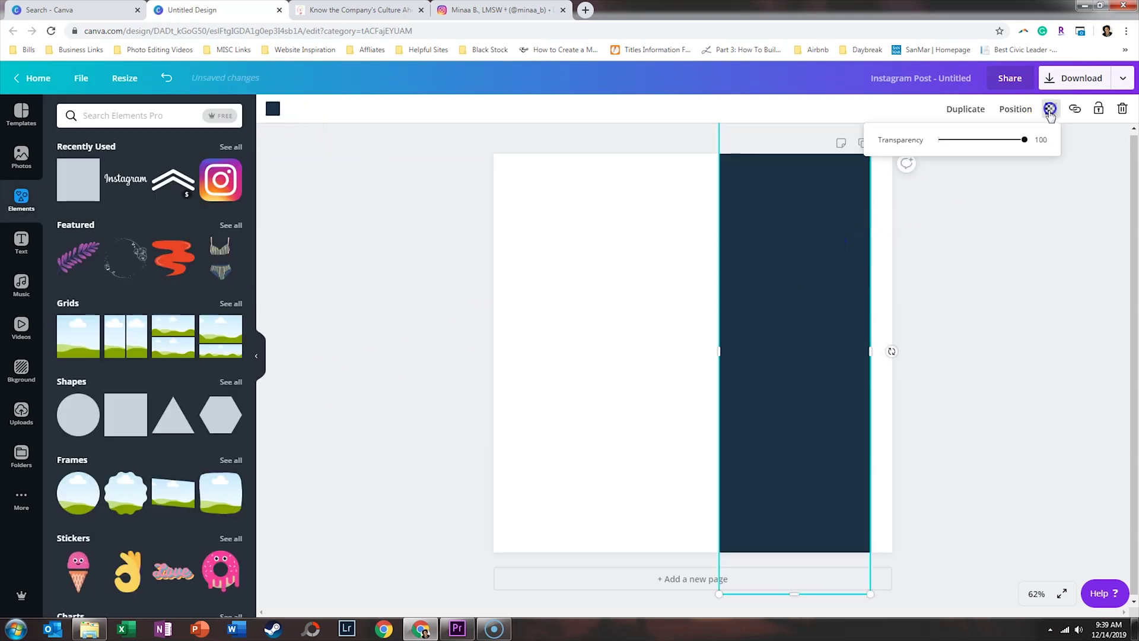
{"action": "left_click_drag", "start_coordinate": [1026, 143], "coordinate": [1019, 143]}
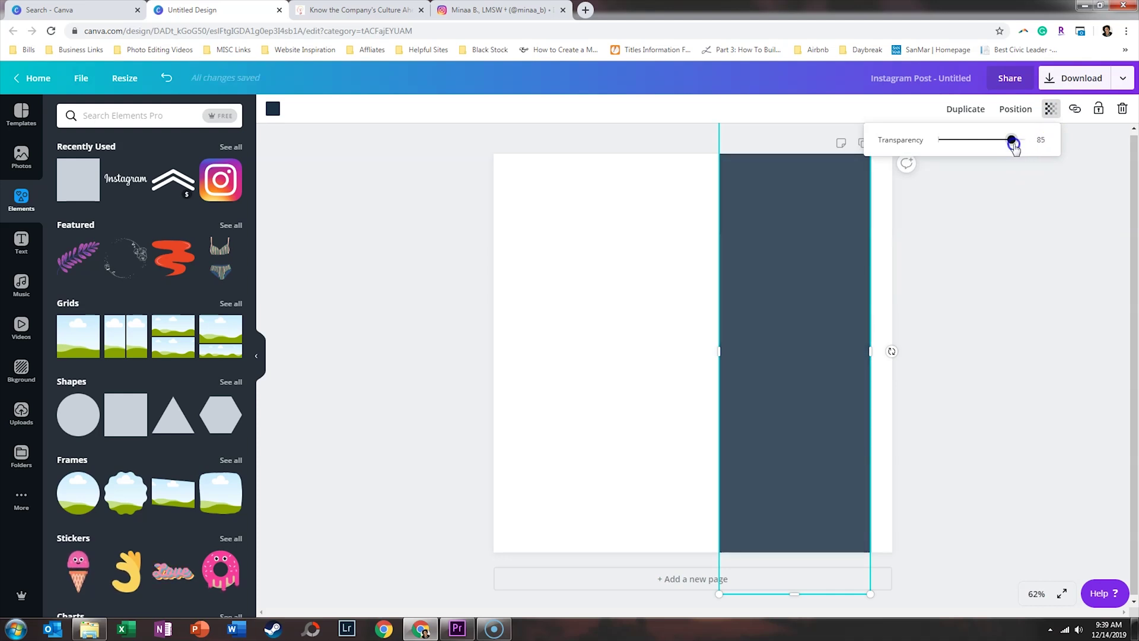
{"action": "left_click", "coordinate": [1005, 262]}
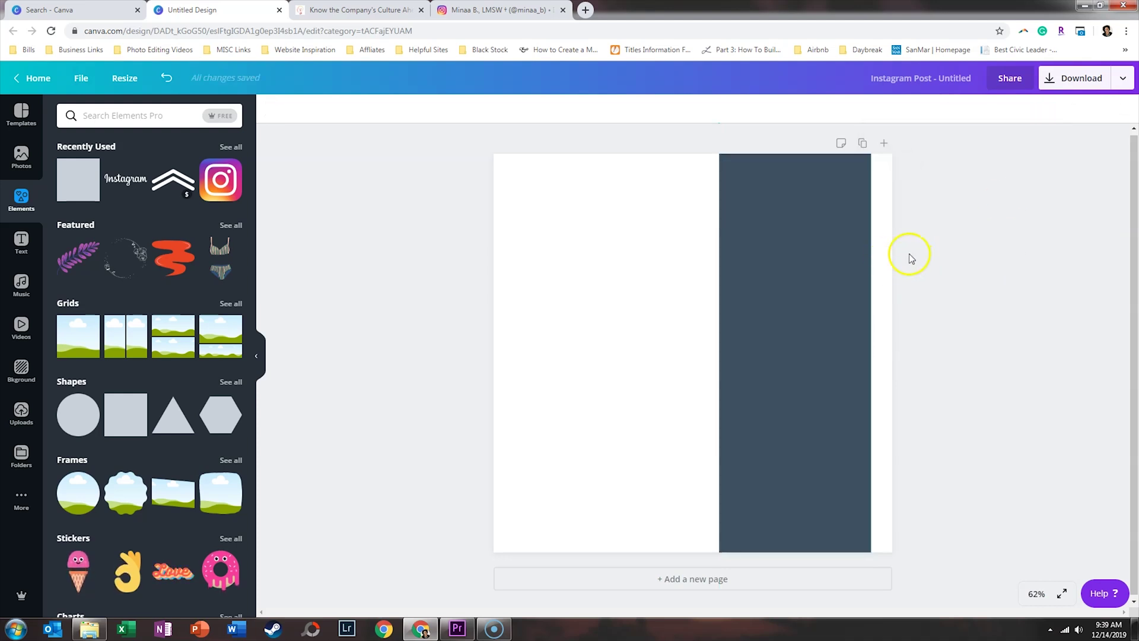
Step: Copy the page twice to get four pages, and move page 2's panel to the left side
{"action": "left_click", "coordinate": [862, 144]}
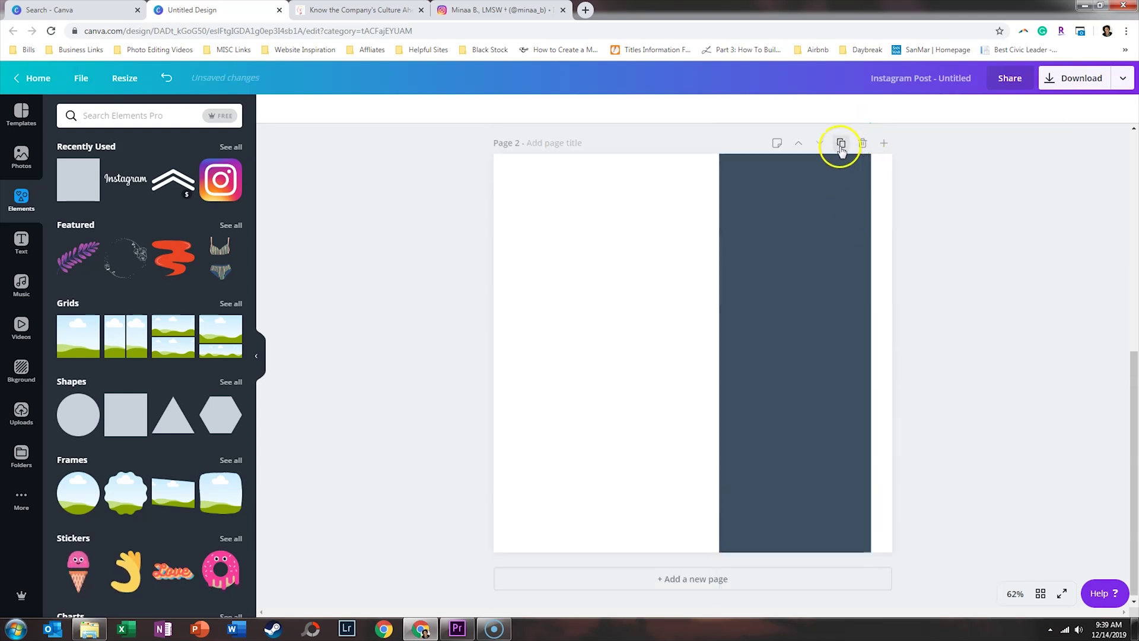
{"action": "left_click", "coordinate": [839, 145]}
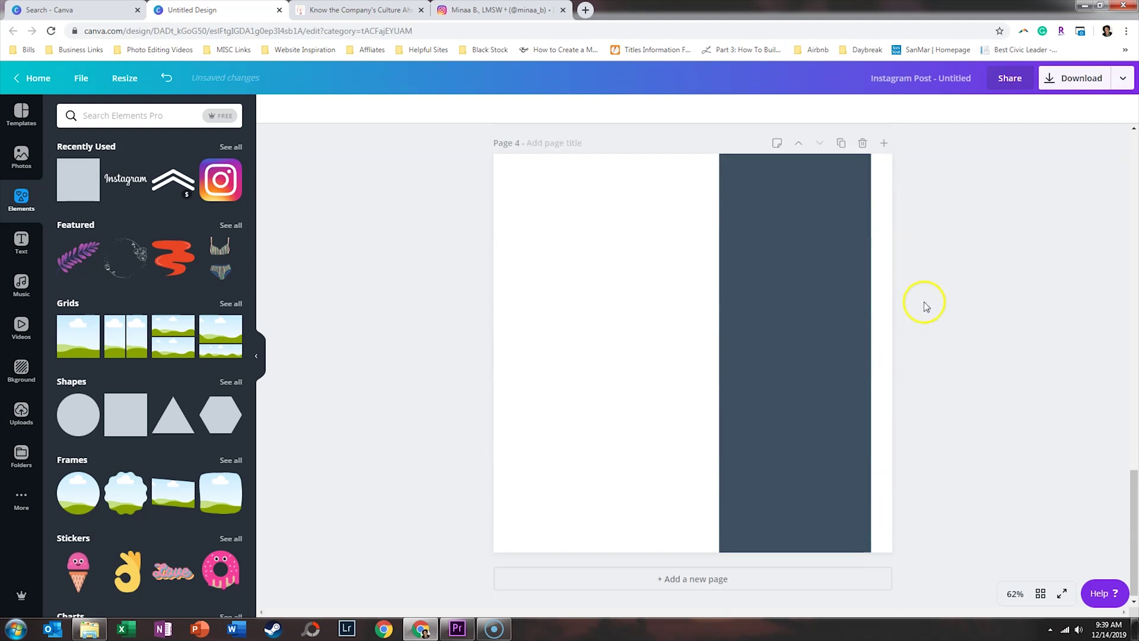
{"action": "scroll", "coordinate": [935, 311], "scroll_direction": "up", "scroll_amount": 15}
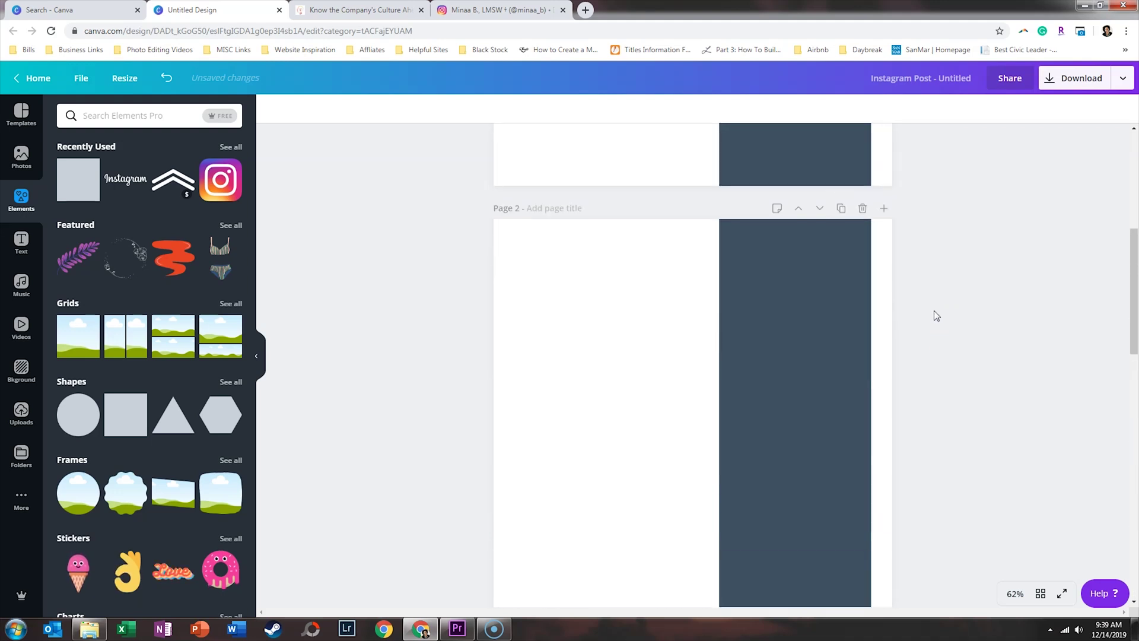
{"action": "scroll", "coordinate": [934, 312], "scroll_direction": "up", "scroll_amount": 2}
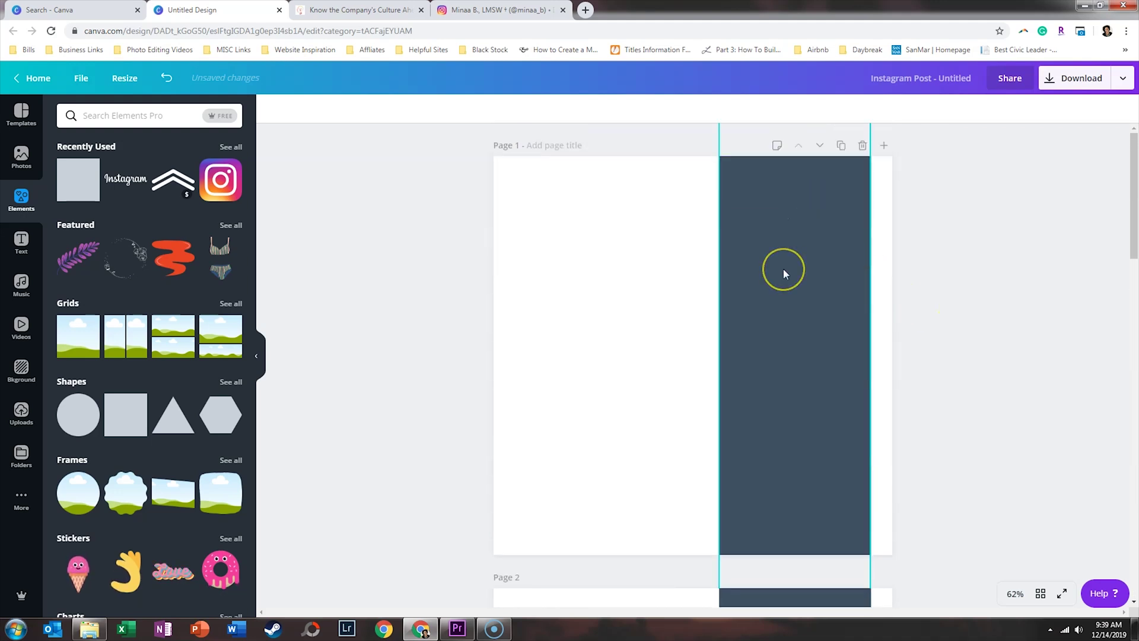
{"action": "scroll", "coordinate": [783, 274], "scroll_direction": "down", "scroll_amount": 6}
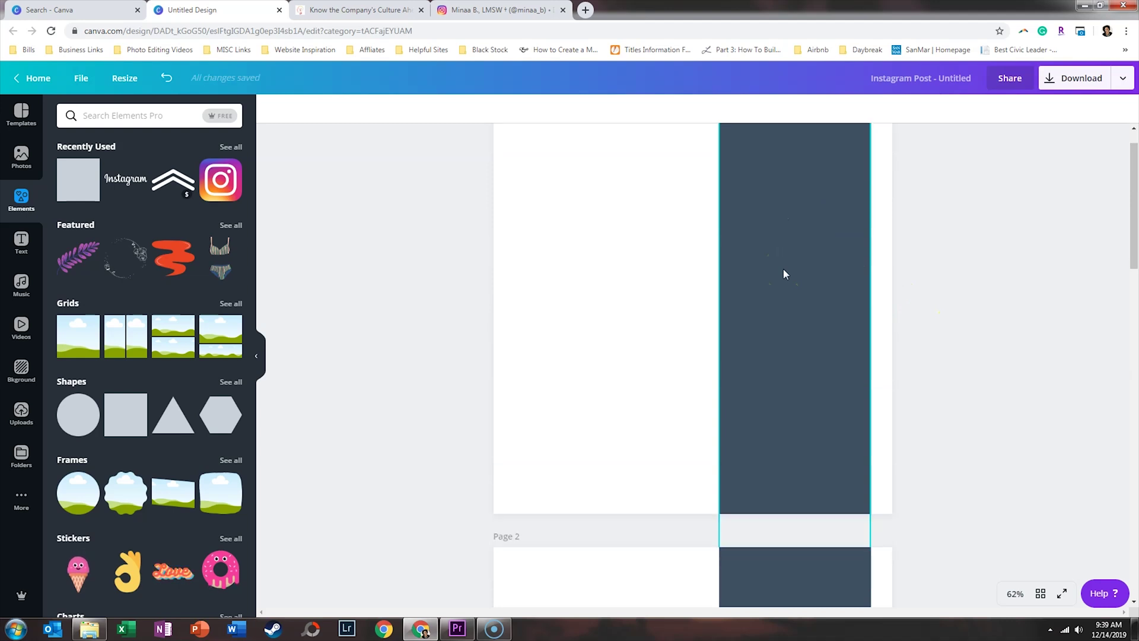
{"action": "left_click_drag", "start_coordinate": [789, 335], "coordinate": [595, 348]}
{"action": "left_click", "coordinate": [984, 326]}
{"action": "scroll", "coordinate": [975, 318], "scroll_direction": "down", "scroll_amount": 8}
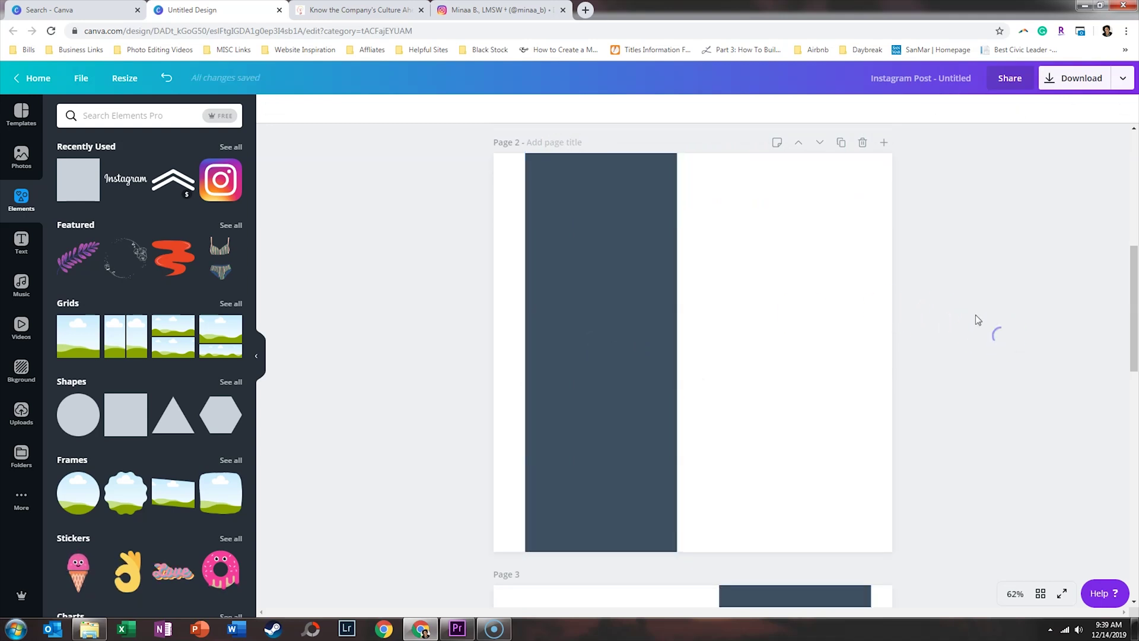
{"action": "left_click", "coordinate": [811, 318]}
Step: Rotate page 3's panel to -90° and place it as a horizontal band across the top
{"action": "scroll", "coordinate": [806, 319], "scroll_direction": "up", "scroll_amount": 1}
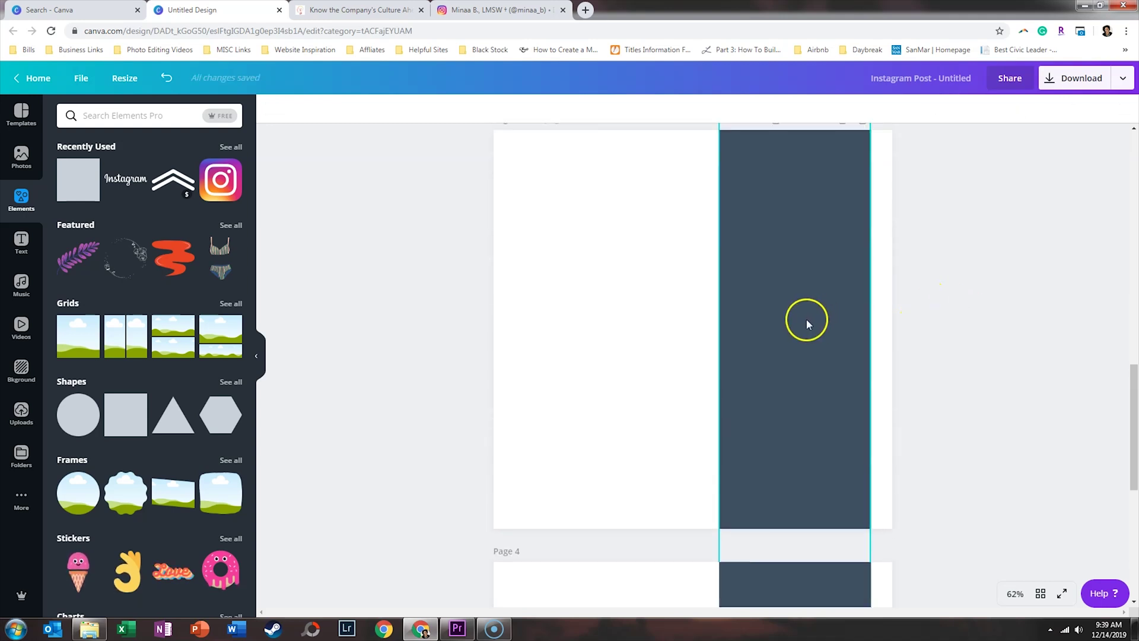
{"action": "left_click_drag", "start_coordinate": [813, 610], "coordinate": [1083, 334]}
{"action": "left_click_drag", "start_coordinate": [778, 325], "coordinate": [671, 224]}
{"action": "left_click", "coordinate": [969, 322]}
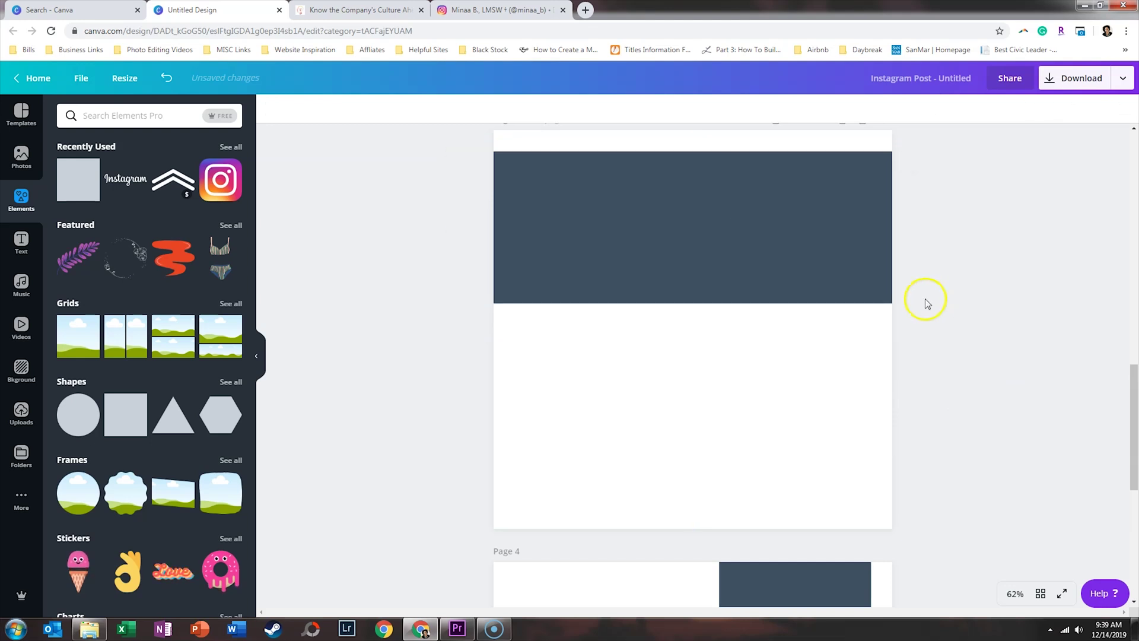
{"action": "left_click", "coordinate": [818, 264]}
{"action": "left_click_drag", "start_coordinate": [956, 229], "coordinate": [962, 233]}
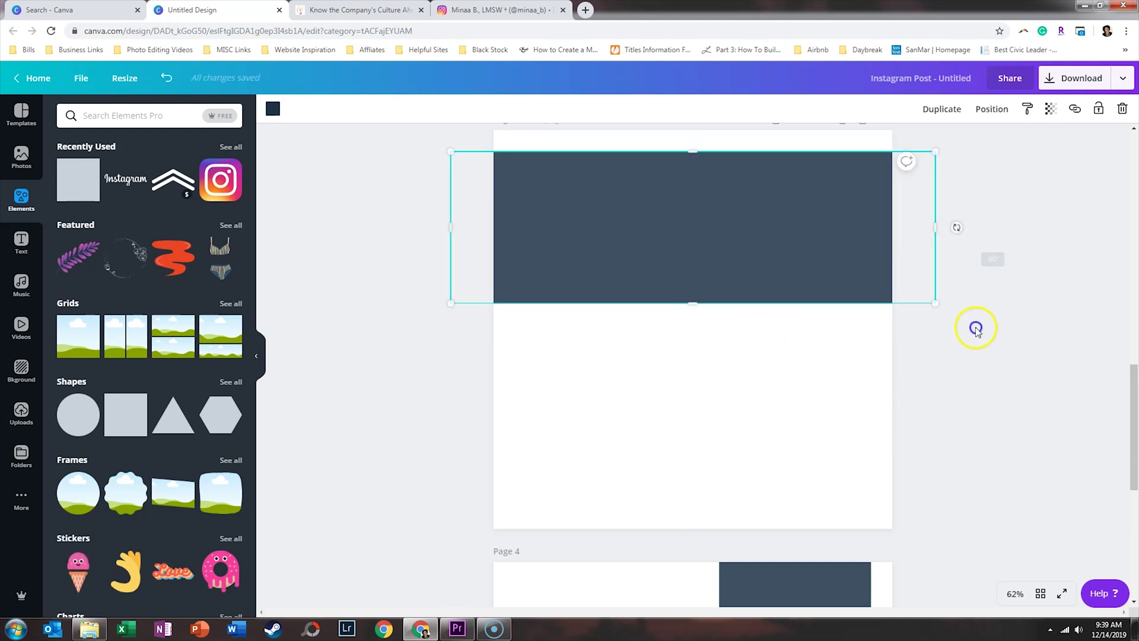
{"action": "left_click", "coordinate": [928, 364]}
Step: Rotate page 4's panel to -90° and place it as a band along the bottom
{"action": "scroll", "coordinate": [927, 356], "scroll_direction": "down", "scroll_amount": 4}
{"action": "scroll", "coordinate": [923, 352], "scroll_direction": "down", "scroll_amount": 2}
{"action": "left_click", "coordinate": [796, 352]}
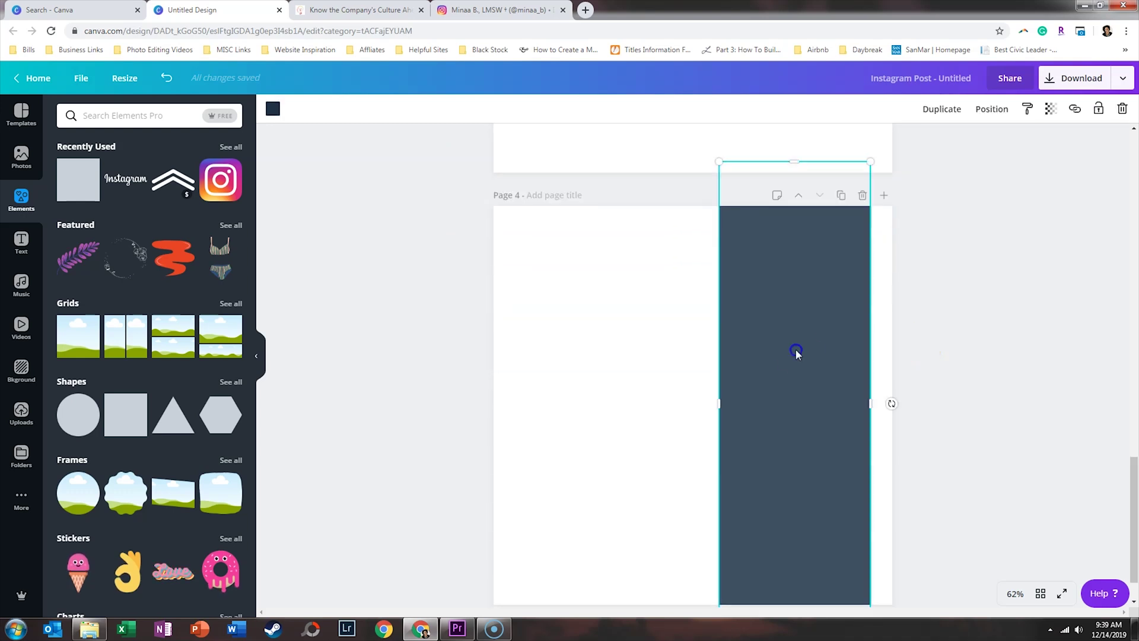
{"action": "scroll", "coordinate": [927, 347], "scroll_direction": "down", "scroll_amount": 1}
{"action": "left_click_drag", "start_coordinate": [892, 349], "coordinate": [796, 189]}
{"action": "left_click_drag", "start_coordinate": [748, 358], "coordinate": [649, 449]}
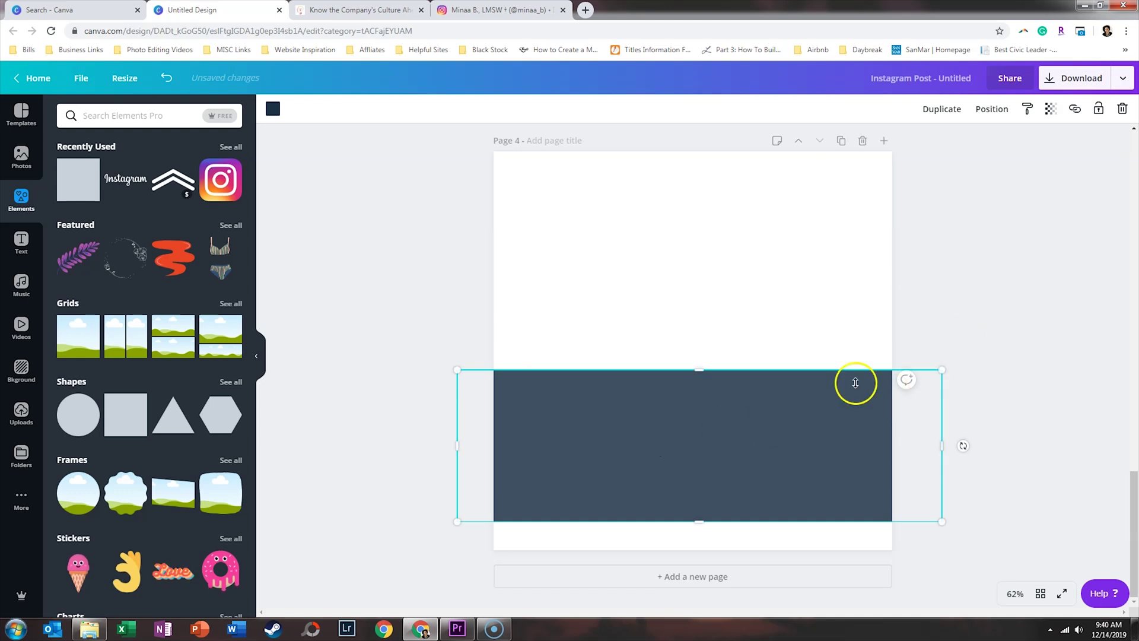
{"action": "mouse_move", "coordinate": [772, 430]}
{"action": "left_mouse_down"}
{"action": "mouse_move", "coordinate": [772, 445]}
{"action": "mouse_move", "coordinate": [776, 435]}
{"action": "left_mouse_up"}
{"action": "left_click", "coordinate": [944, 348]}
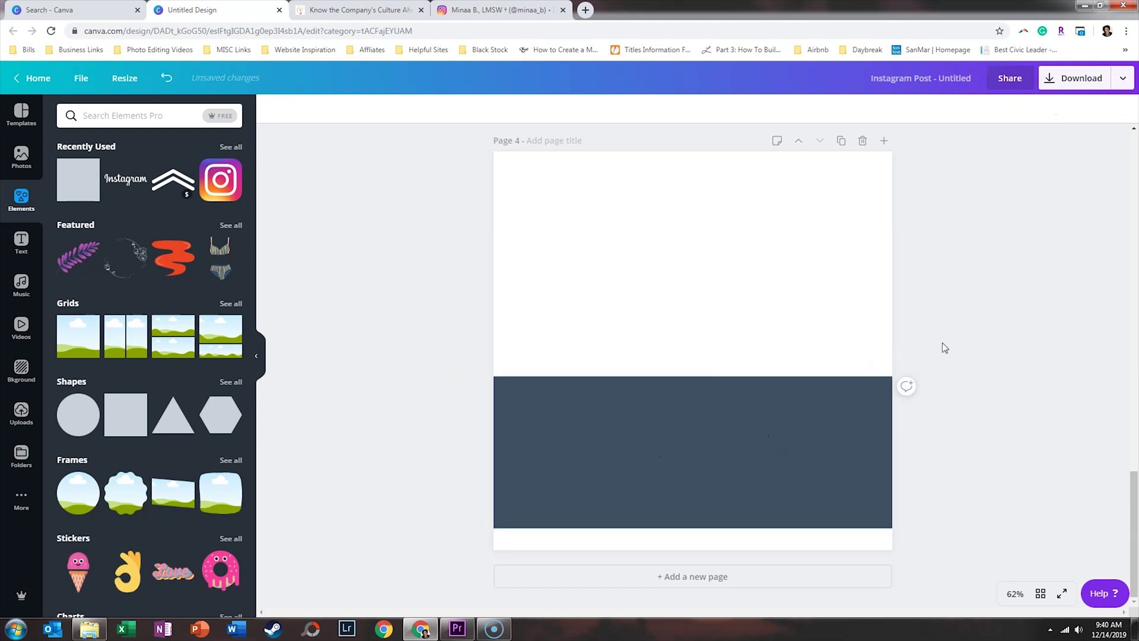
Step: Add a fifth page with the End of Season Sale template and remove its pink photo
{"action": "left_click", "coordinate": [1039, 591]}
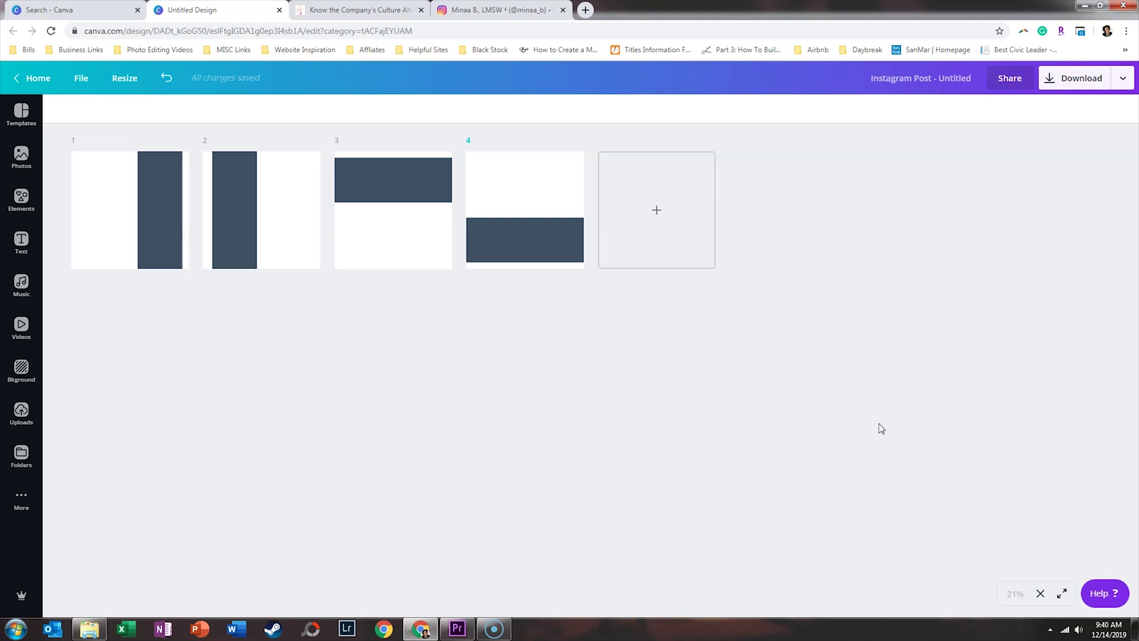
{"action": "left_click_drag", "start_coordinate": [731, 383], "coordinate": [243, 466]}
{"action": "left_click", "coordinate": [1041, 594]}
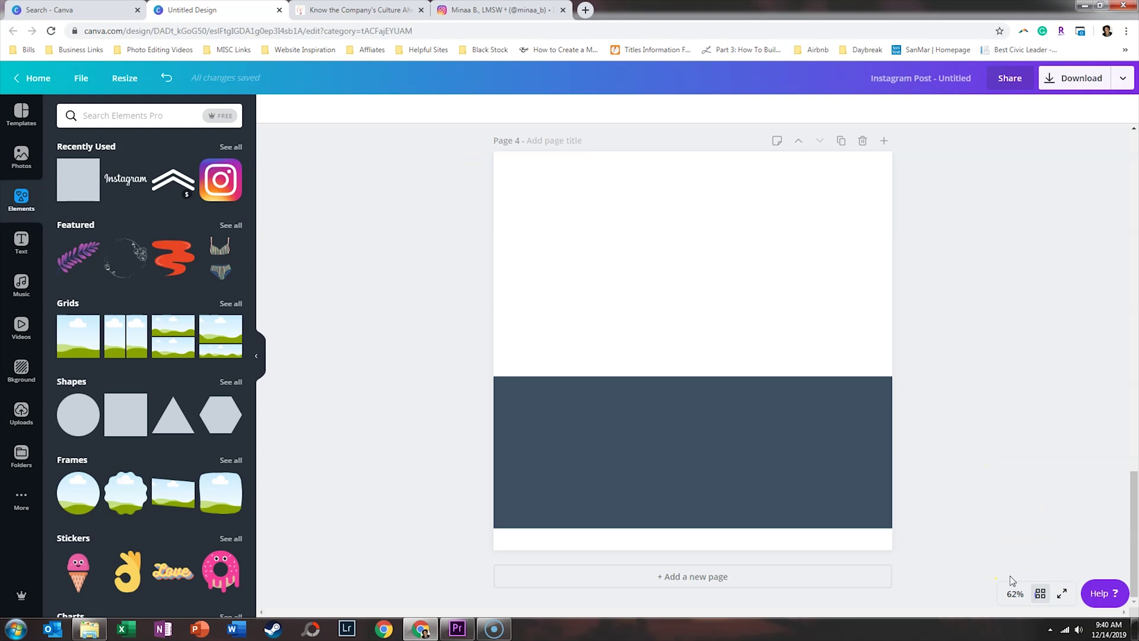
{"action": "left_click", "coordinate": [680, 577]}
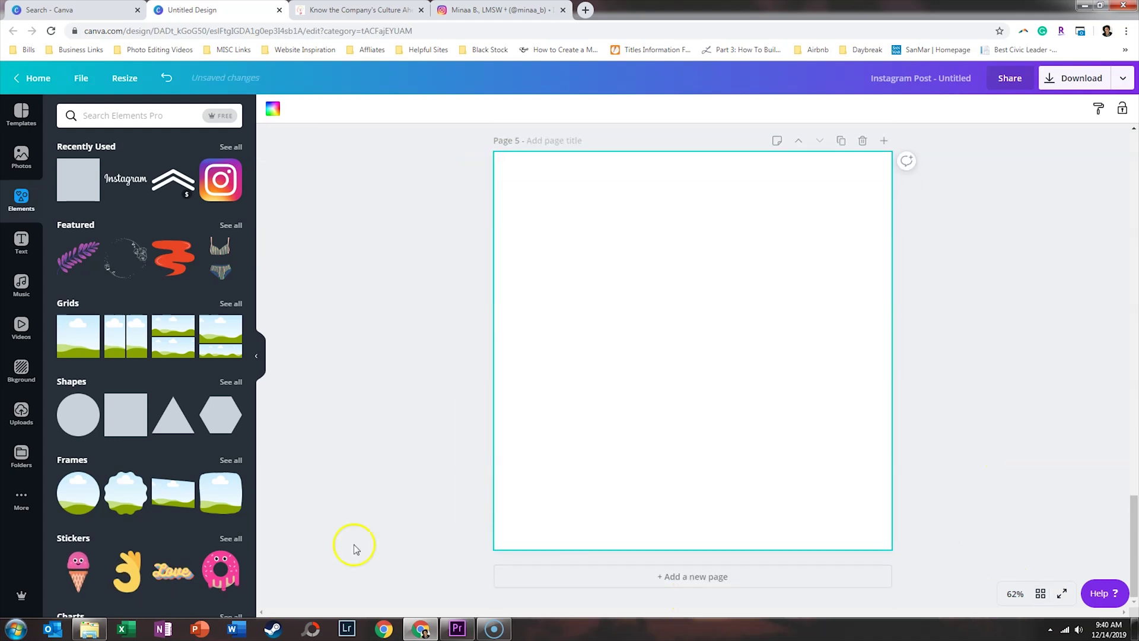
{"action": "left_click", "coordinate": [22, 124]}
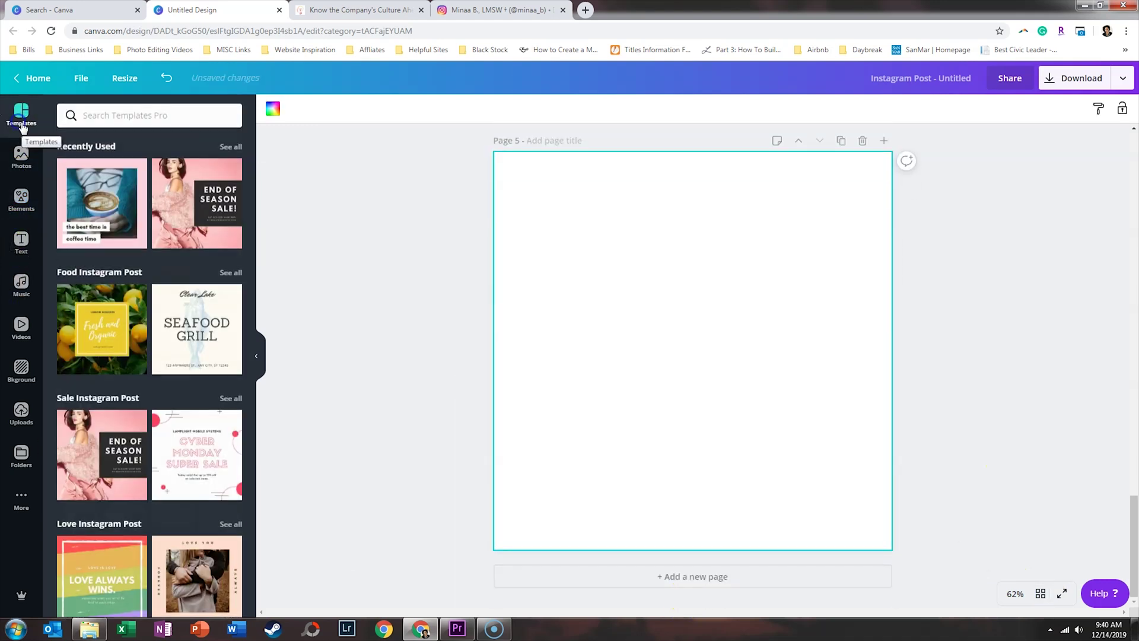
{"action": "left_click", "coordinate": [205, 205]}
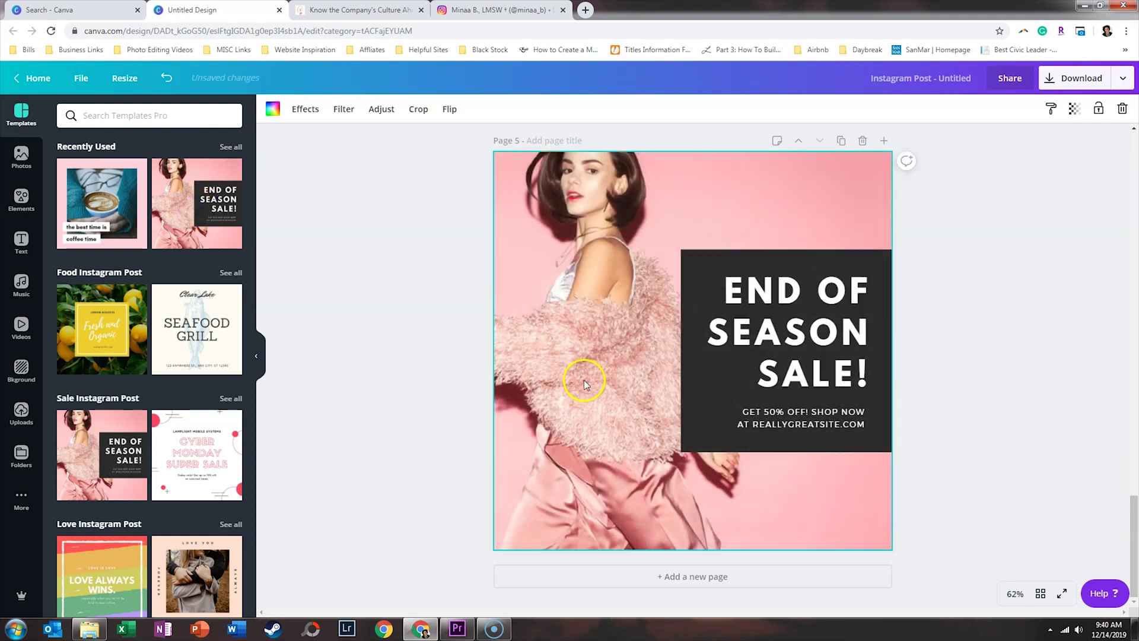
{"action": "left_click", "coordinate": [596, 355]}
{"action": "key", "text": "Delete"}
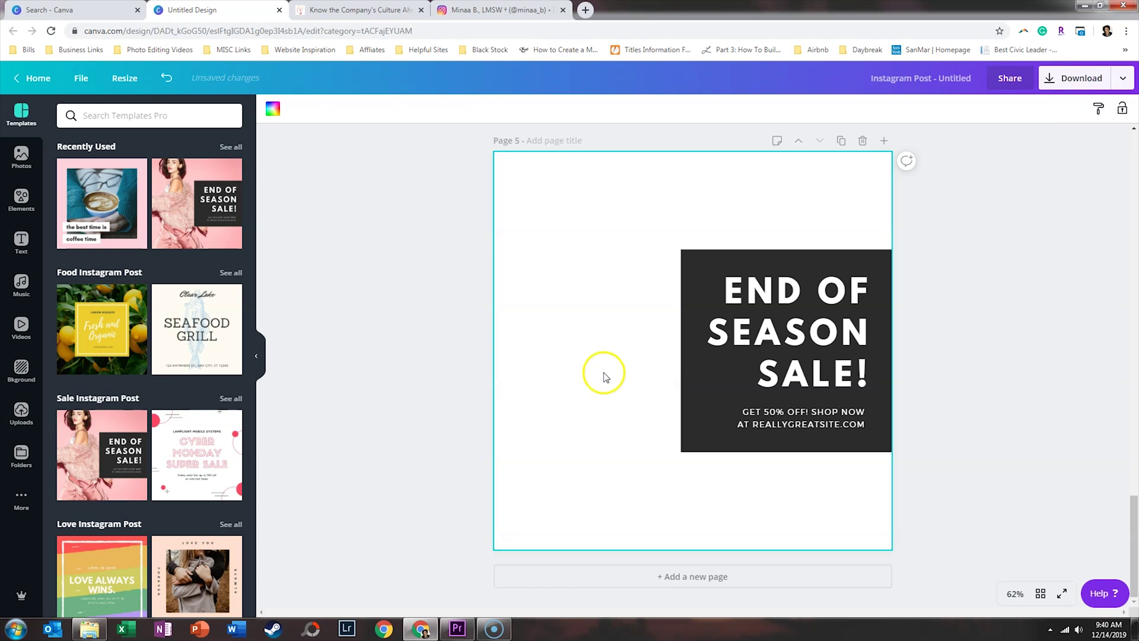
Step: Add a sixth page using the Love You template
{"action": "left_click", "coordinate": [623, 577]}
{"action": "scroll", "coordinate": [178, 465], "scroll_direction": "down", "scroll_amount": 3}
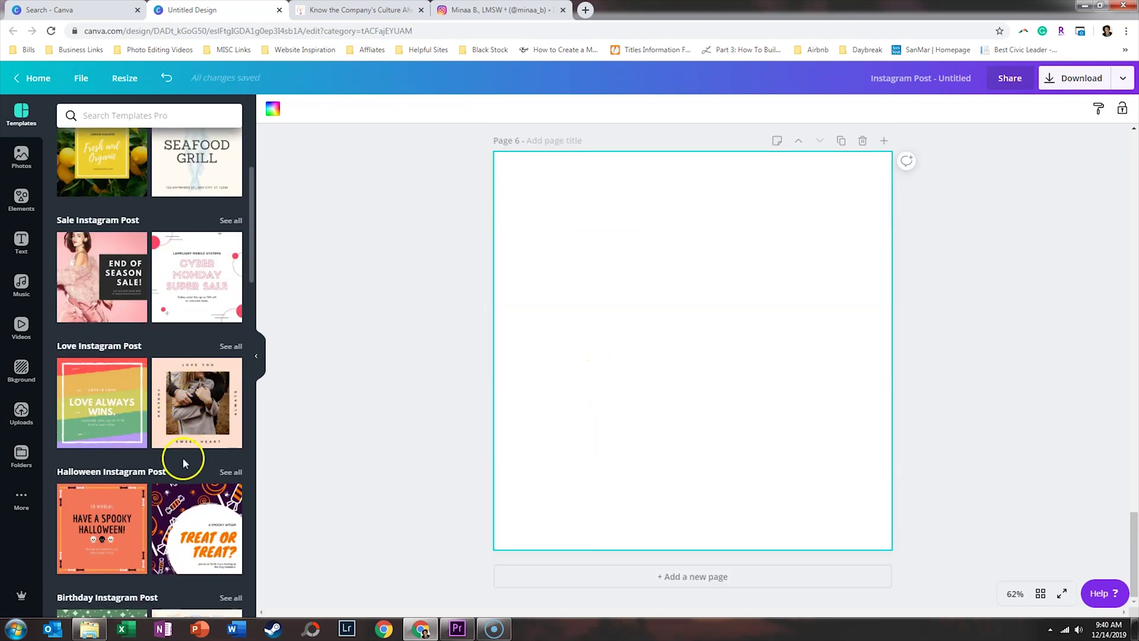
{"action": "left_click", "coordinate": [224, 369]}
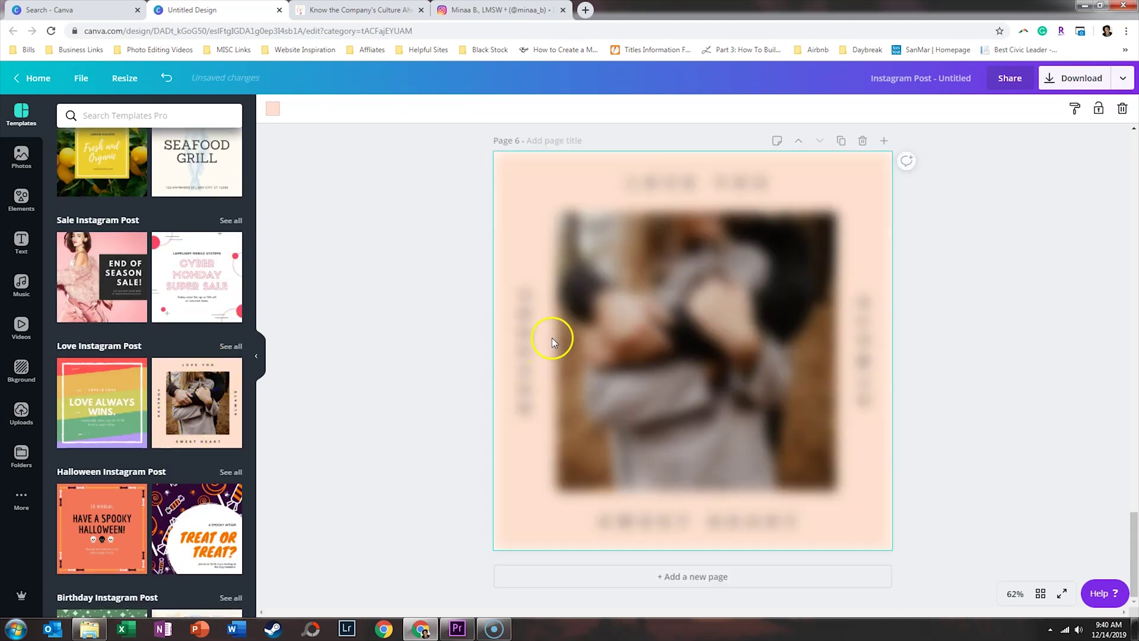
Step: Delete both template pages, leaving only the four navy-panel pages
{"action": "scroll", "coordinate": [552, 264], "scroll_direction": "up", "scroll_amount": 5}
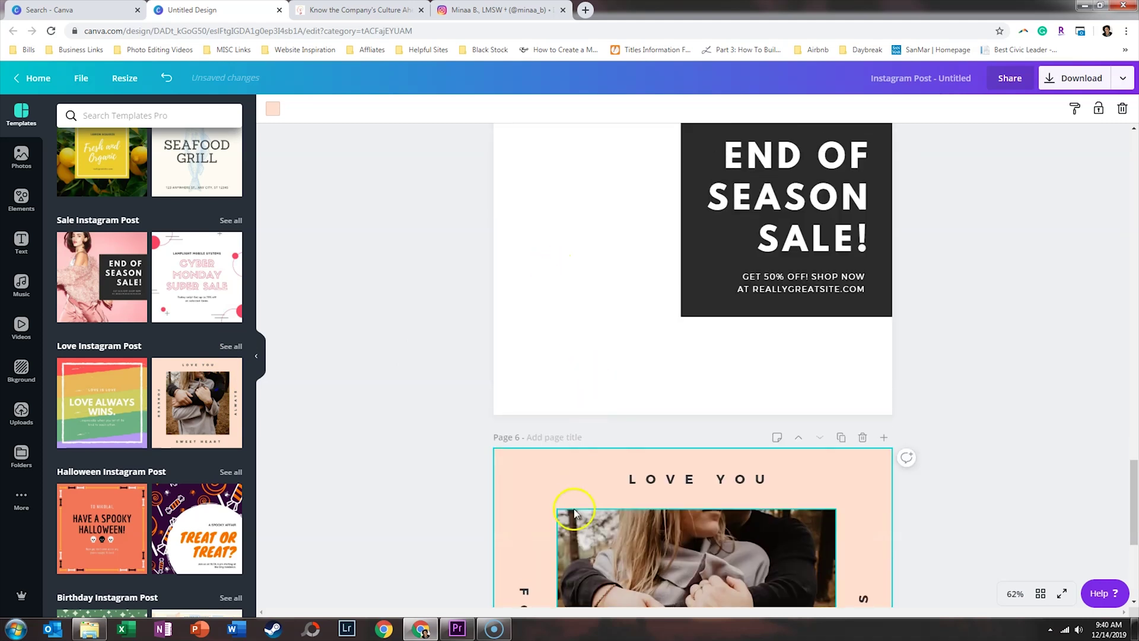
{"action": "left_click", "coordinate": [863, 437]}
{"action": "left_click", "coordinate": [861, 142]}
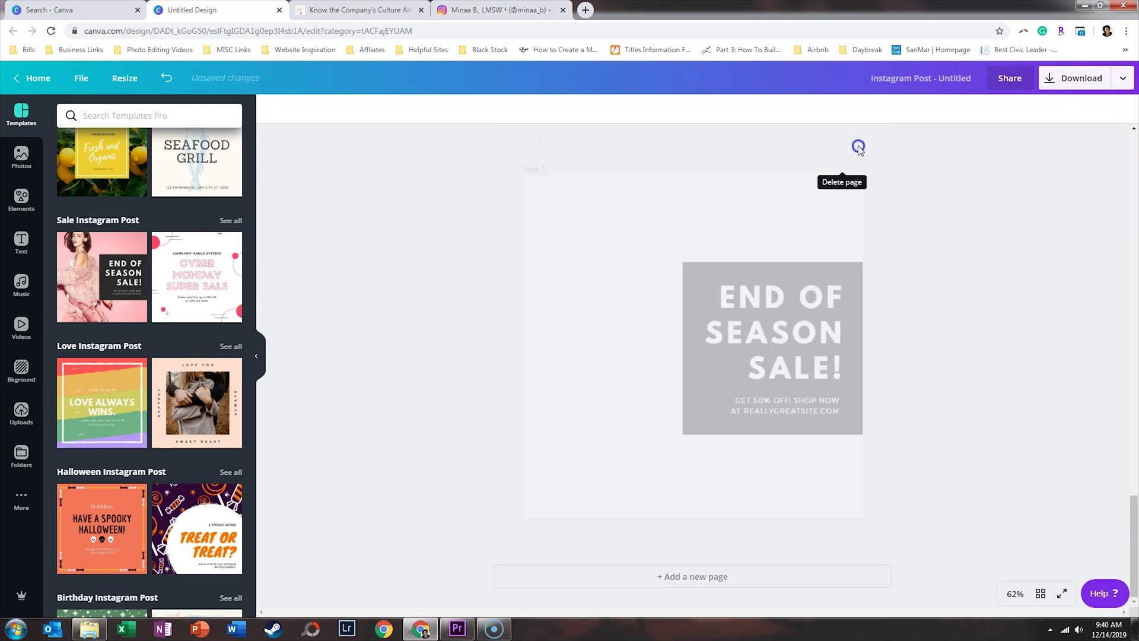
{"action": "scroll", "coordinate": [896, 383], "scroll_direction": "up", "scroll_amount": 15}
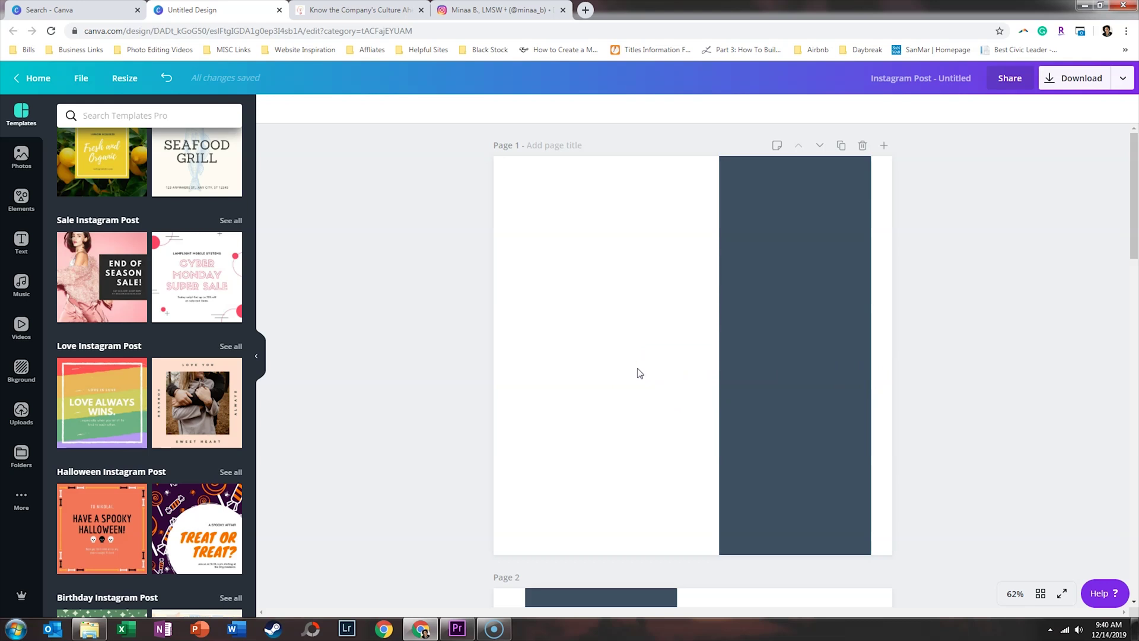
Step: Add a subheading to page 1 in Bebas Neue at size 72, narrowed so it wraps
{"action": "left_click", "coordinate": [10, 242]}
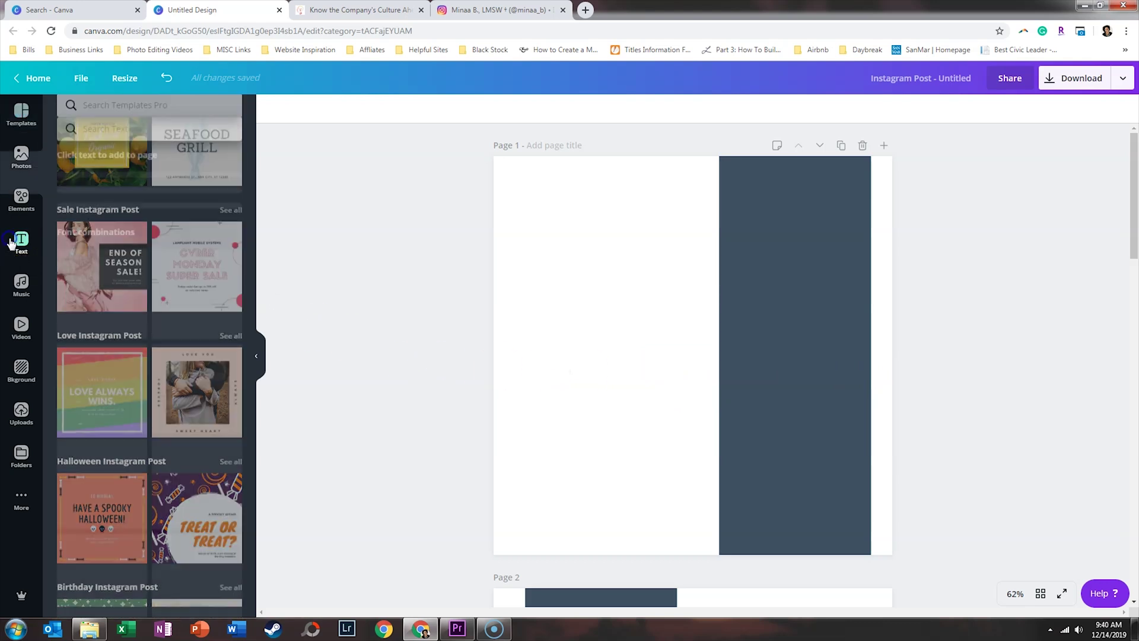
{"action": "left_click", "coordinate": [93, 210]}
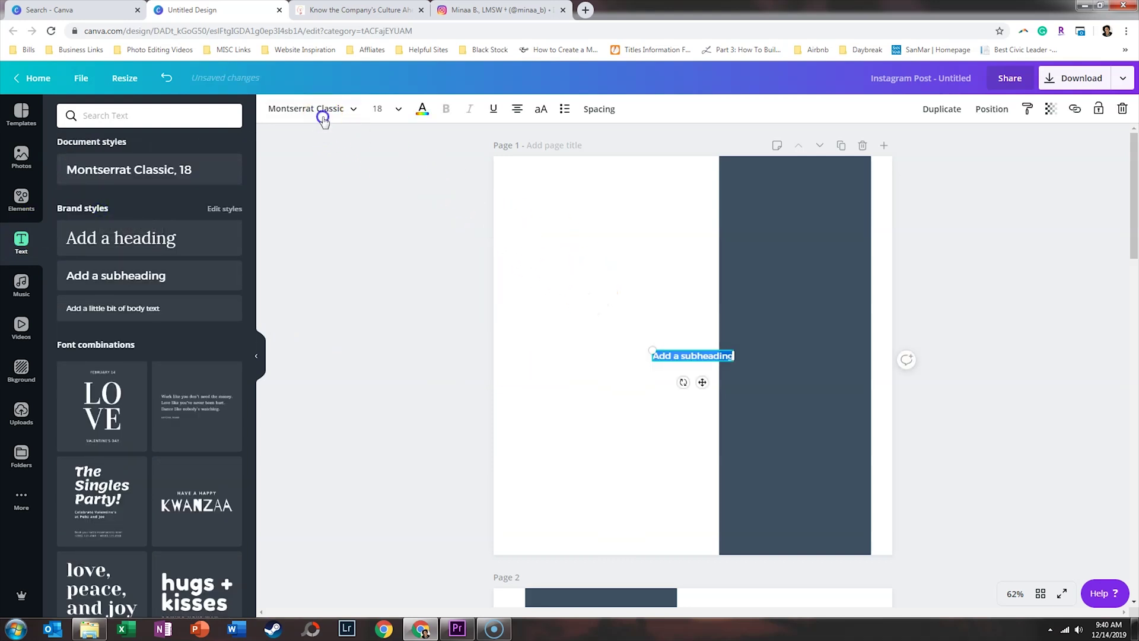
{"action": "left_click", "coordinate": [323, 119]}
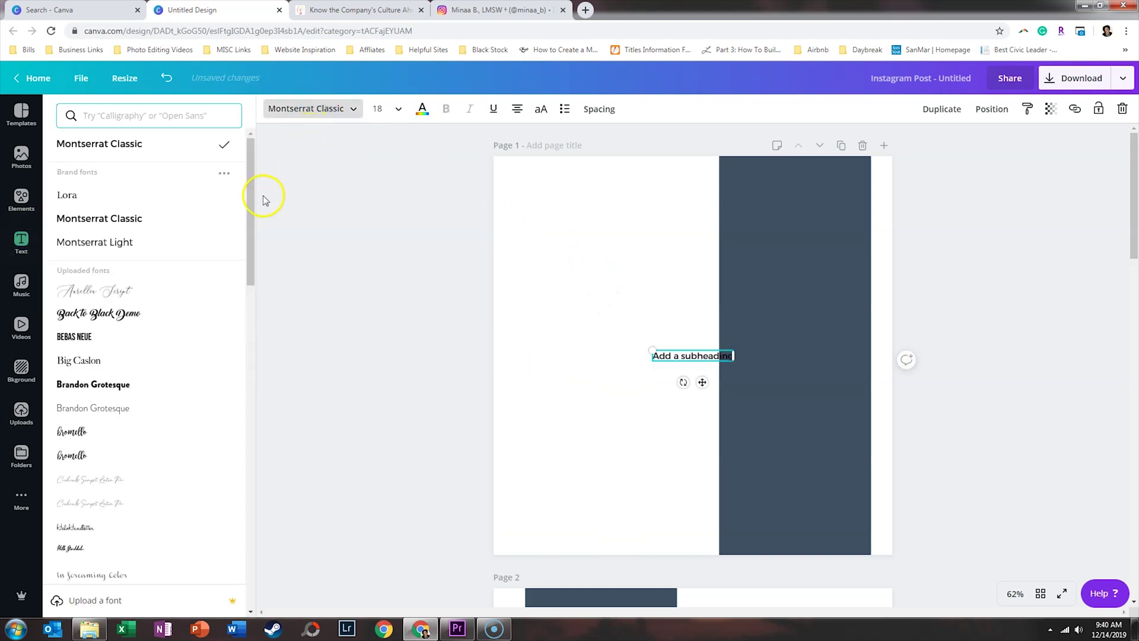
{"action": "left_click", "coordinate": [140, 346]}
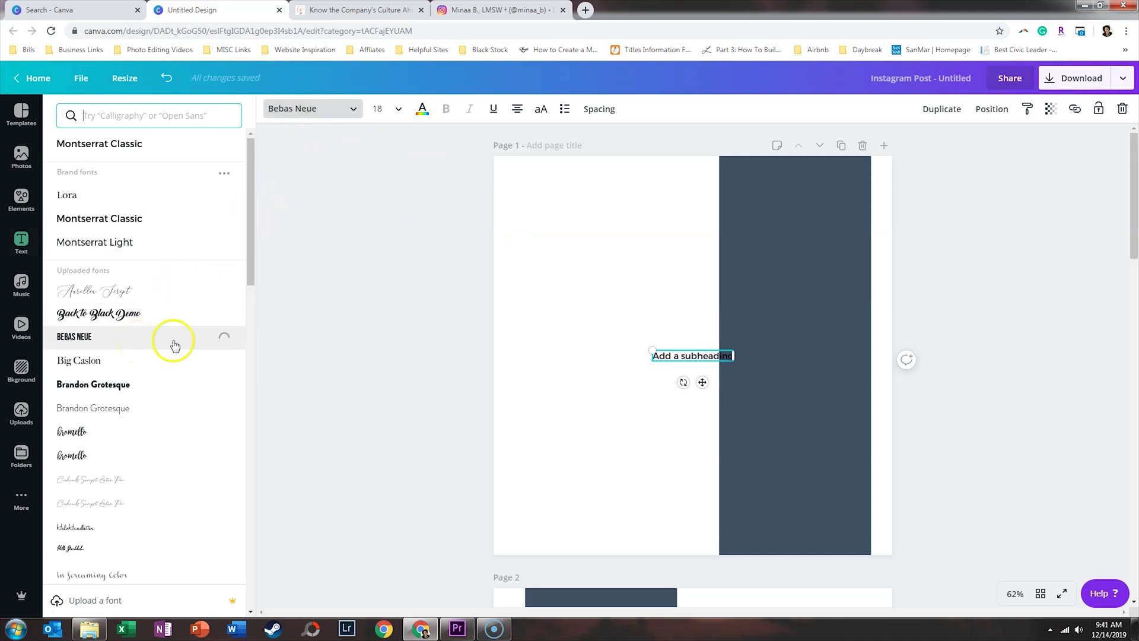
{"action": "left_click", "coordinate": [696, 356]}
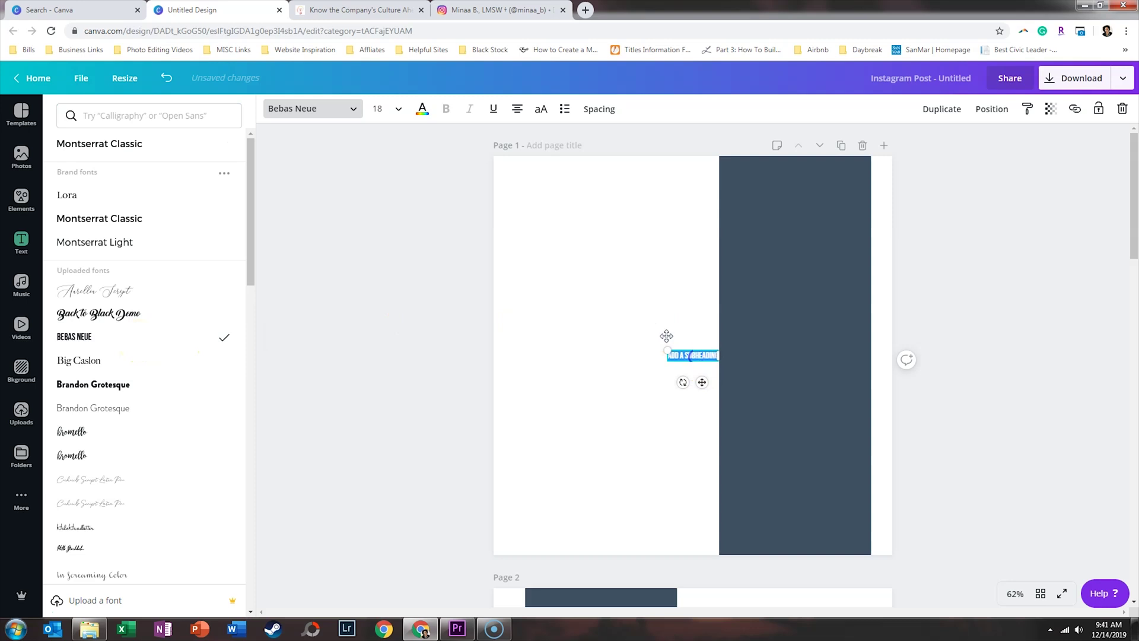
{"action": "left_click", "coordinate": [399, 108]}
{"action": "scroll", "coordinate": [412, 362], "scroll_direction": "down", "scroll_amount": 4}
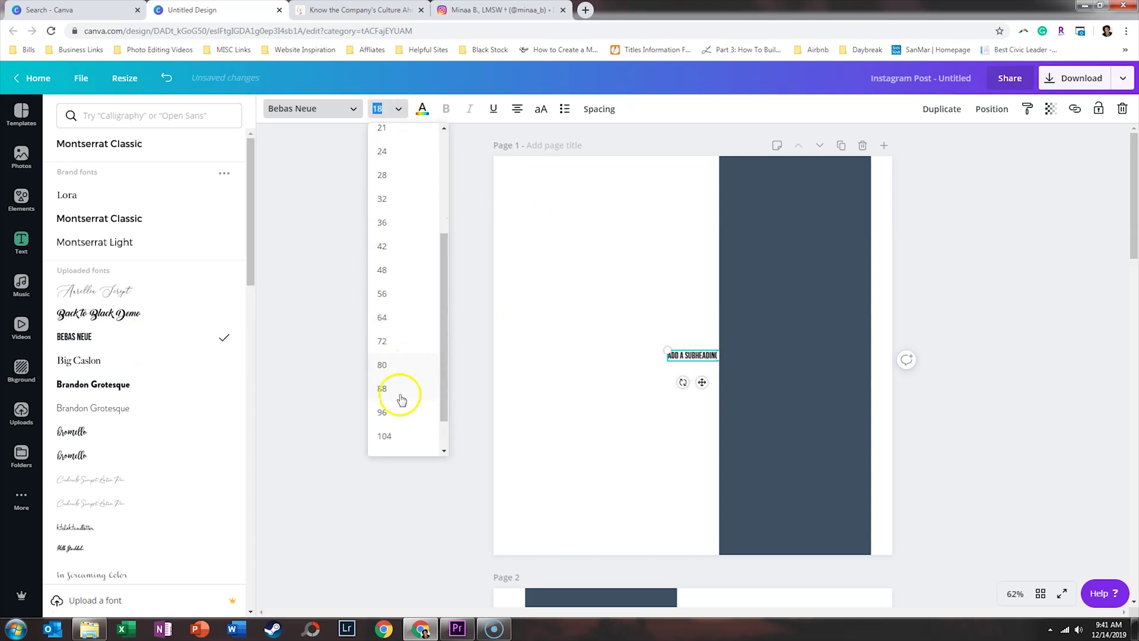
{"action": "left_click", "coordinate": [396, 413]}
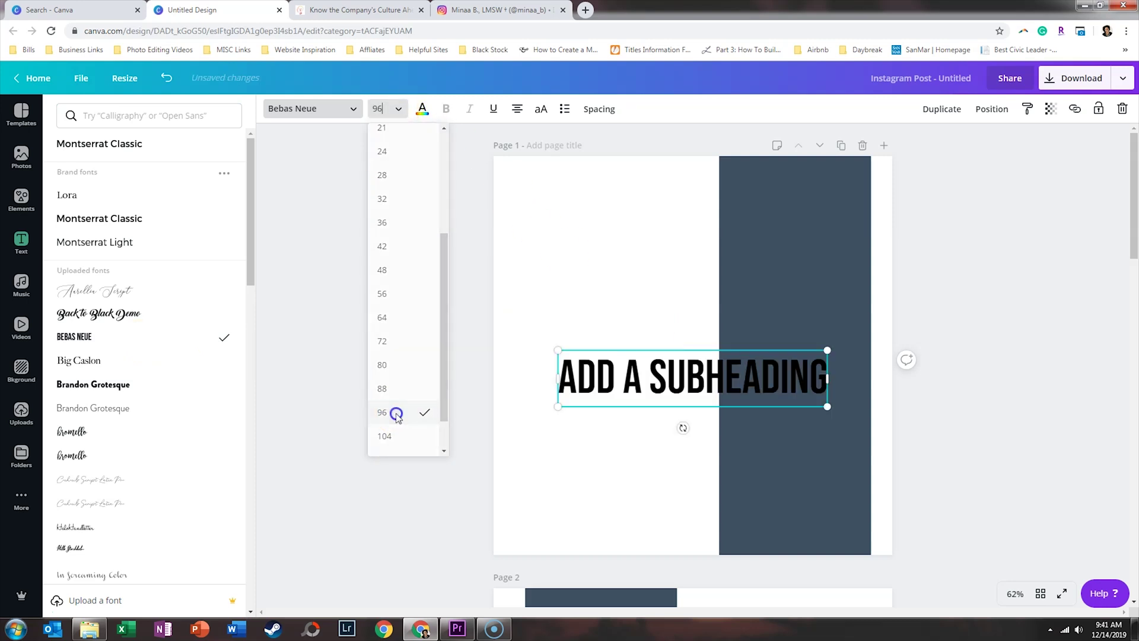
{"action": "left_click", "coordinate": [397, 111]}
{"action": "left_click", "coordinate": [394, 295]}
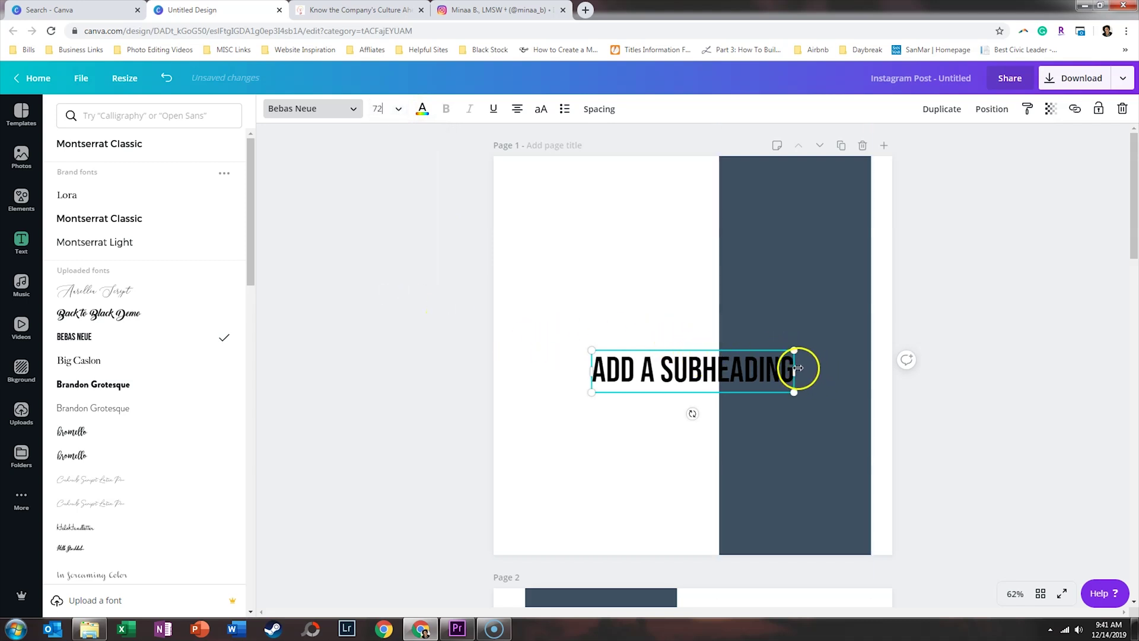
{"action": "left_click_drag", "start_coordinate": [796, 369], "coordinate": [808, 165]}
Step: Make the subheading text white and tighten its line height to about 1.34
{"action": "double_click", "coordinate": [765, 228]}
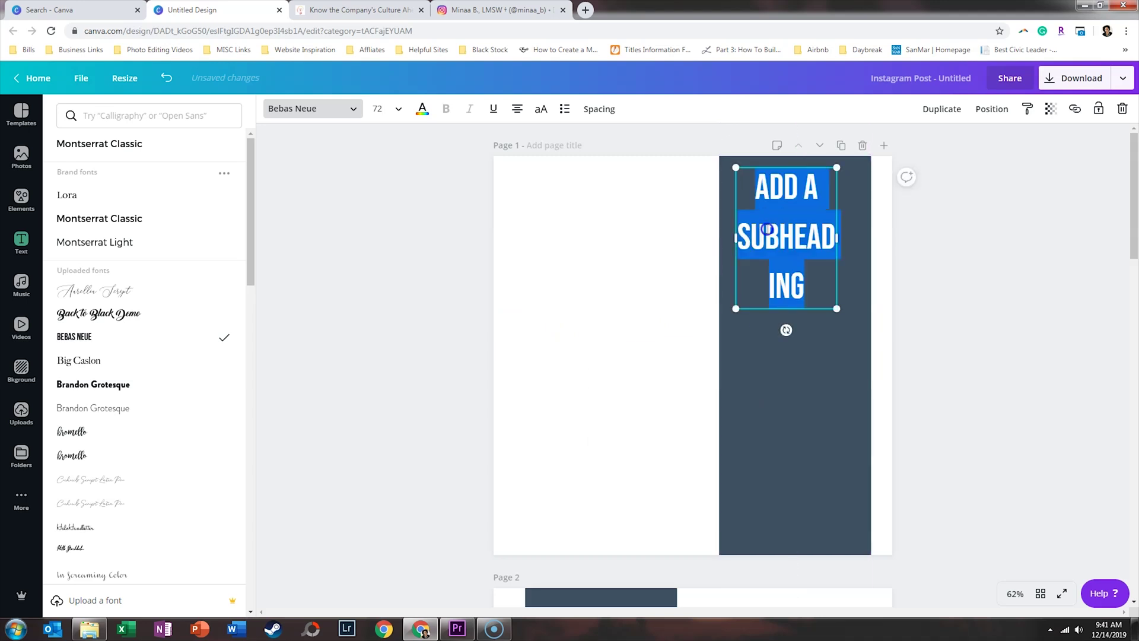
{"action": "left_click", "coordinate": [420, 110]}
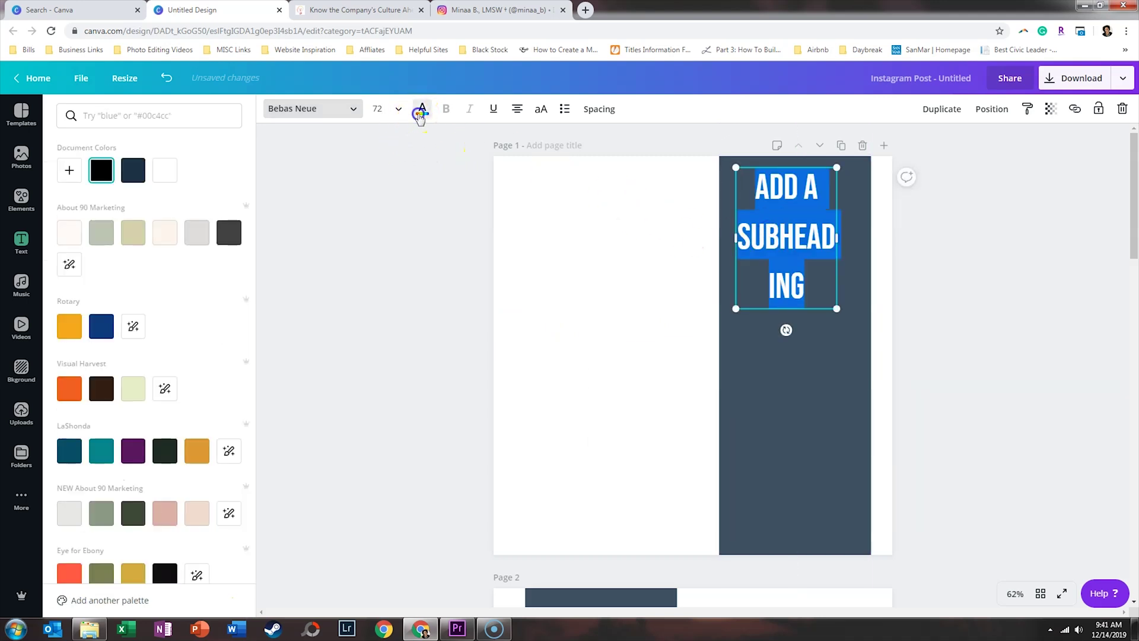
{"action": "scroll", "coordinate": [190, 422], "scroll_direction": "down", "scroll_amount": 6}
{"action": "left_click", "coordinate": [228, 492]}
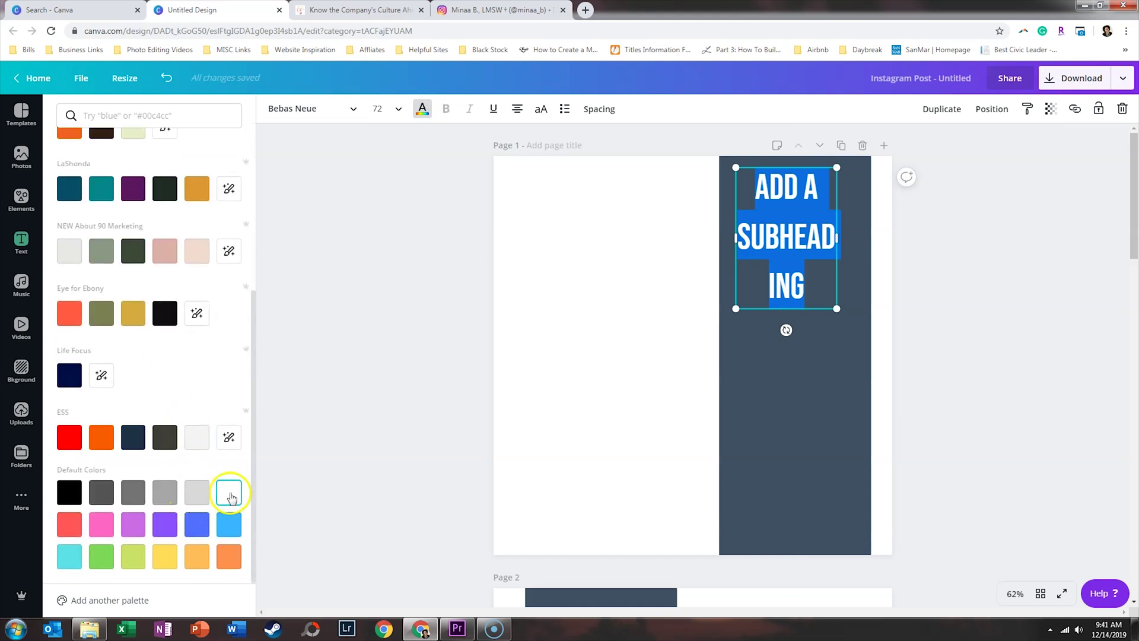
{"action": "left_click", "coordinate": [984, 309]}
{"action": "left_click", "coordinate": [823, 249]}
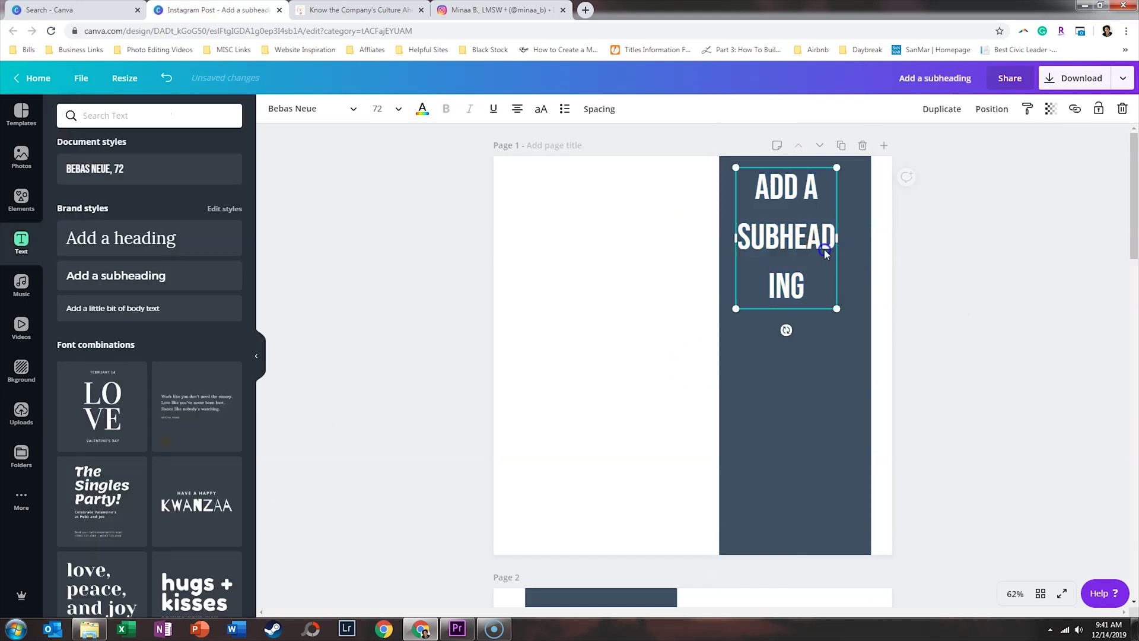
{"action": "left_click", "coordinate": [598, 110]}
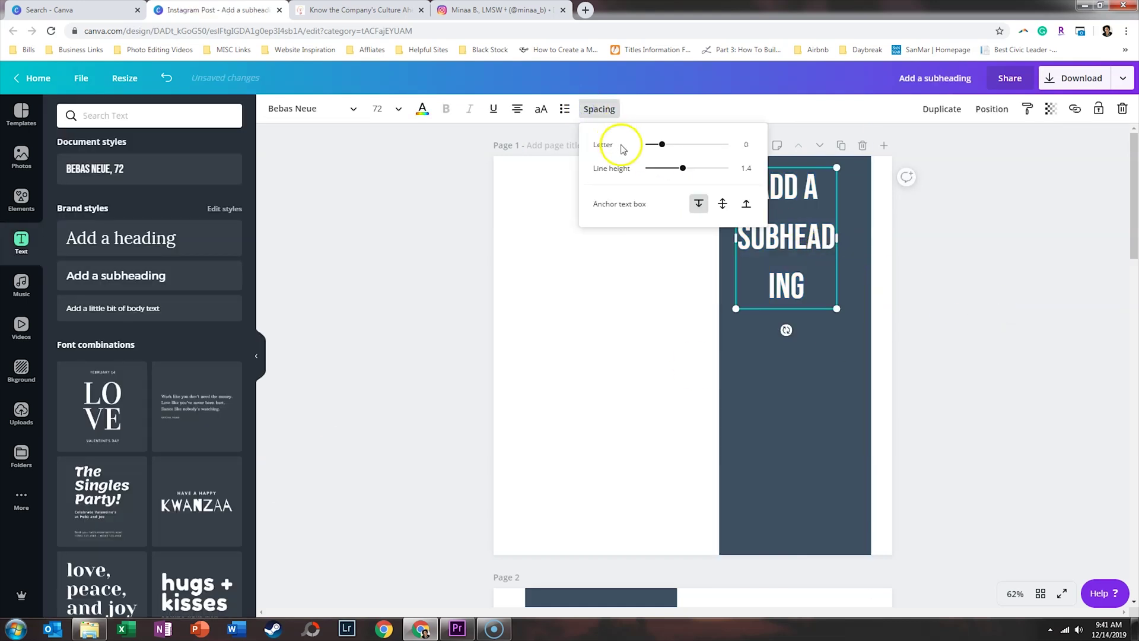
{"action": "left_click_drag", "start_coordinate": [684, 169], "coordinate": [662, 171]}
{"action": "left_click", "coordinate": [1008, 237]}
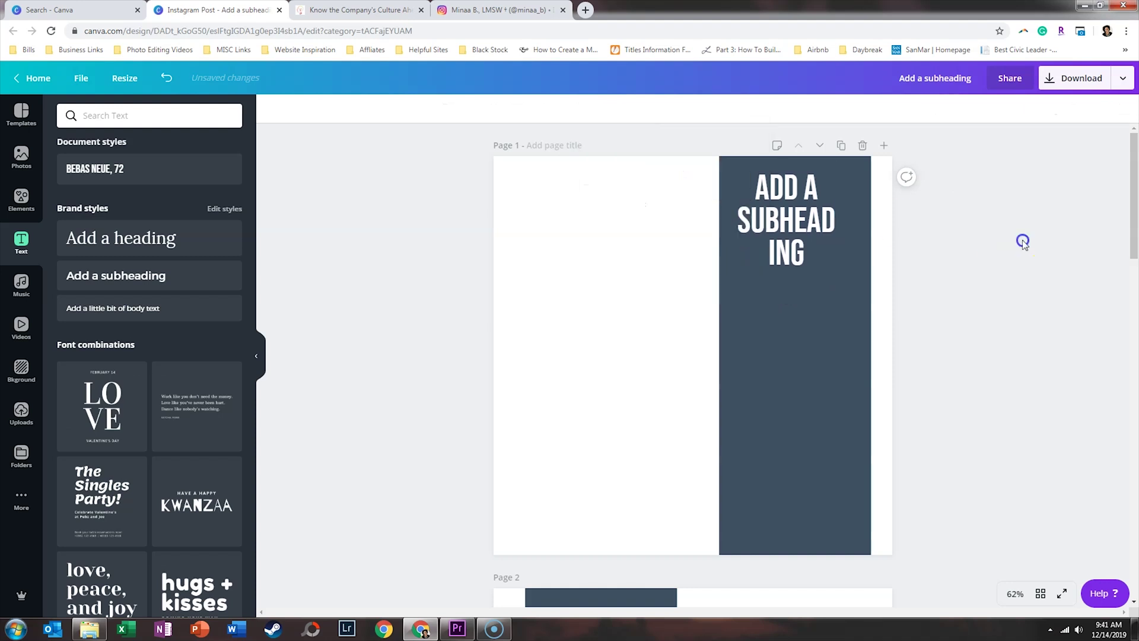
Step: Widen the text box so SUBHEADING fits one line and nudge it lower on the panel
{"action": "left_click", "coordinate": [828, 214]}
{"action": "left_click_drag", "start_coordinate": [837, 221], "coordinate": [866, 223]}
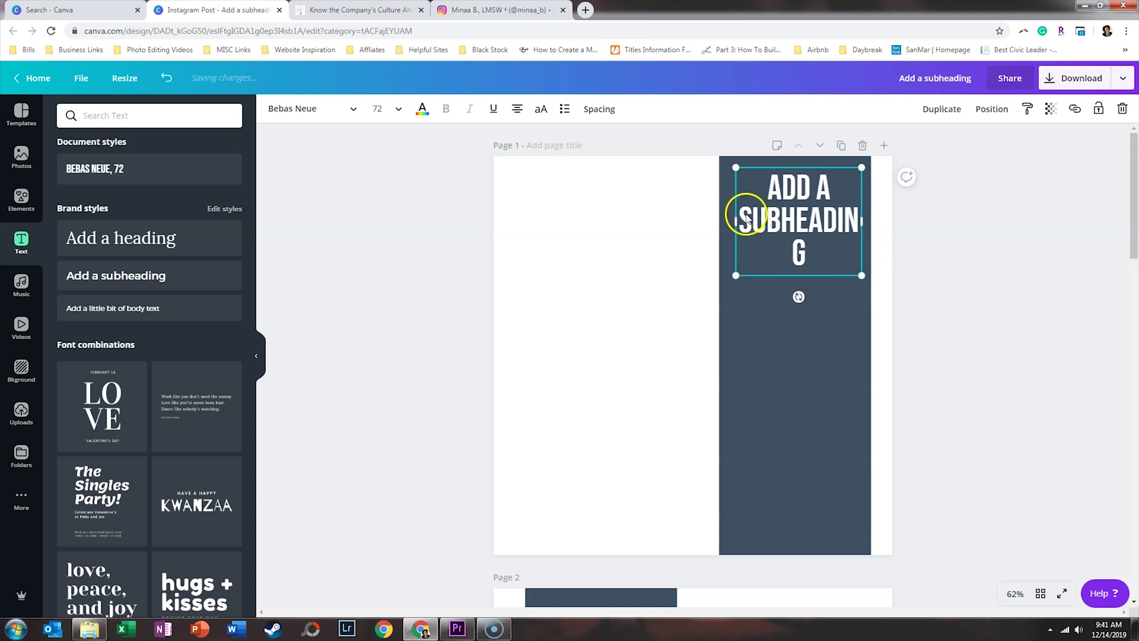
{"action": "left_click_drag", "start_coordinate": [735, 220], "coordinate": [723, 221]}
{"action": "left_click", "coordinate": [1024, 251]}
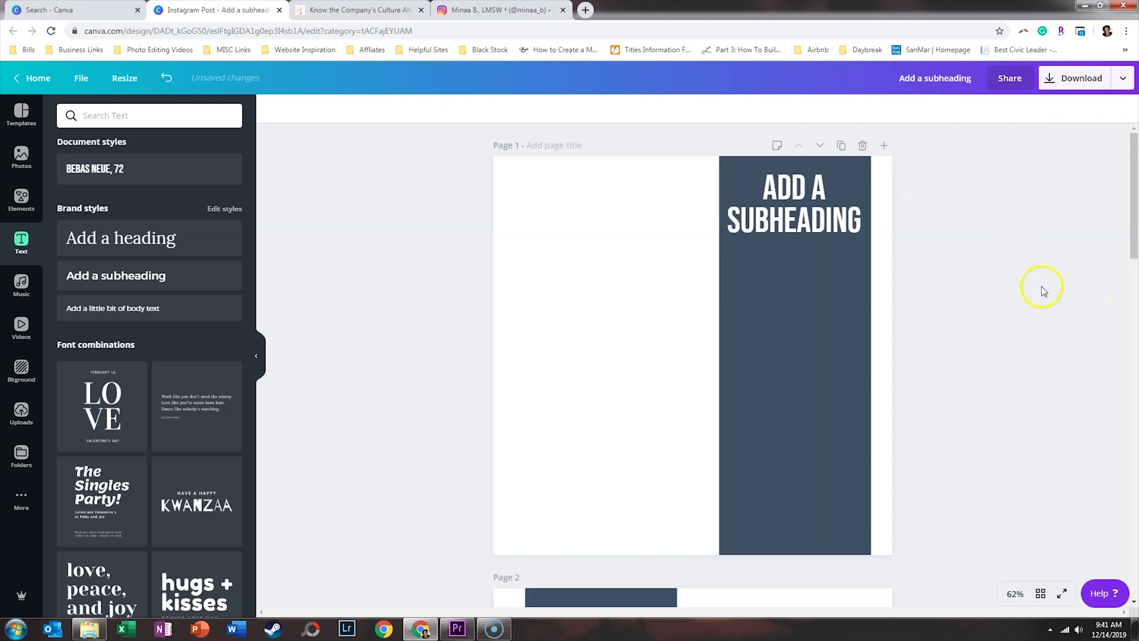
{"action": "left_click_drag", "start_coordinate": [821, 241], "coordinate": [821, 253]}
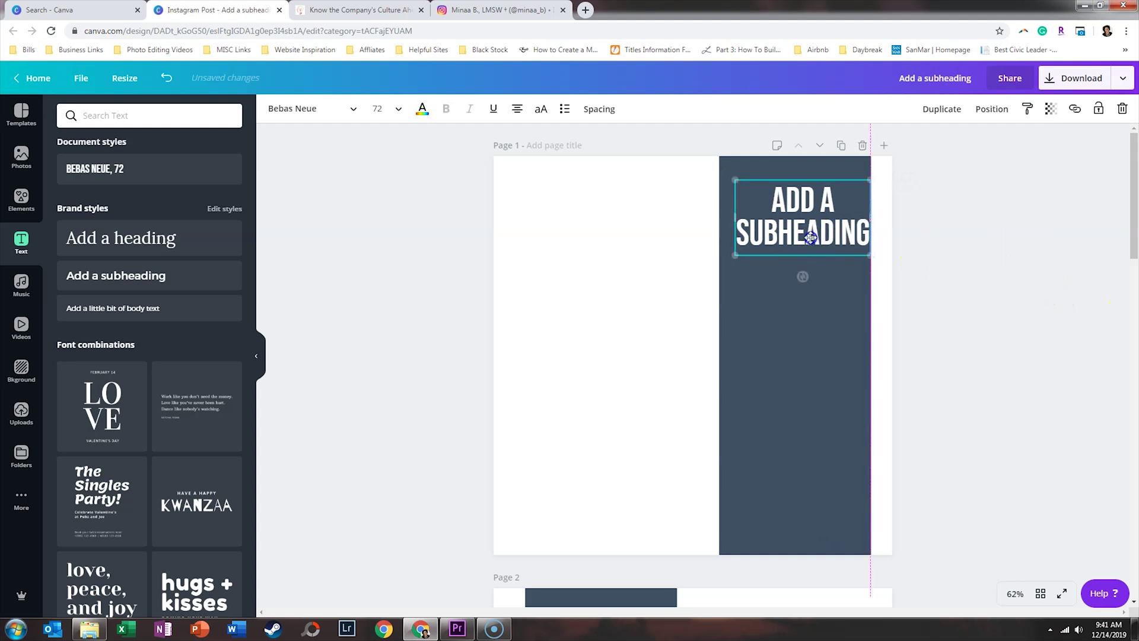
{"action": "left_click", "coordinate": [936, 259]}
{"action": "left_click", "coordinate": [818, 240]}
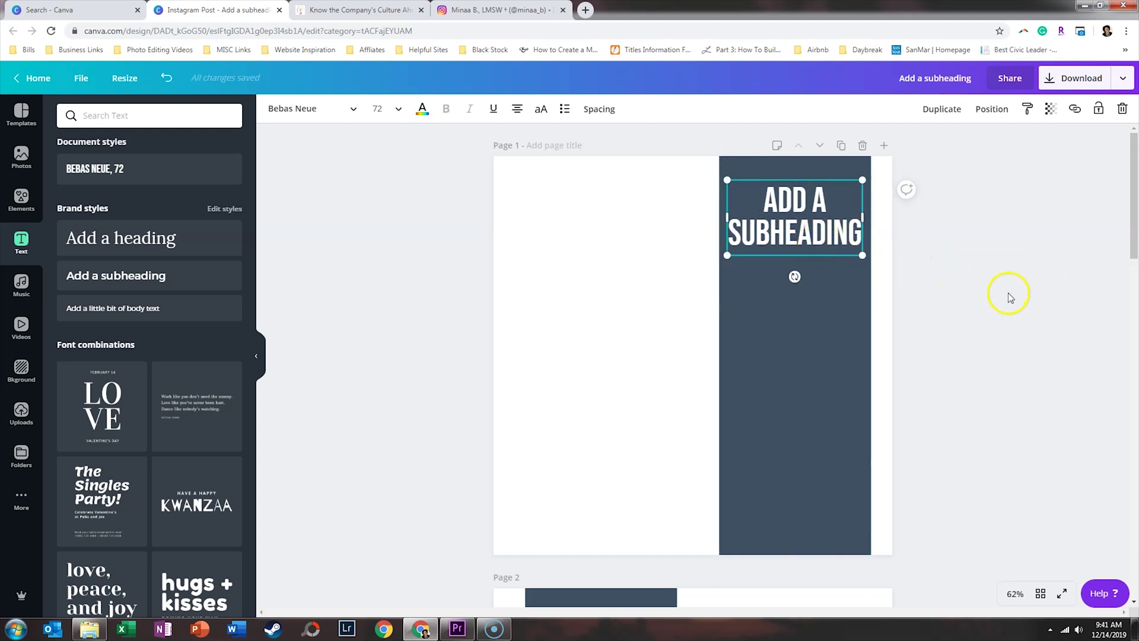
Step: Paste a copy of the subheading into page 2's navy panel
{"action": "scroll", "coordinate": [1010, 297], "scroll_direction": "down", "scroll_amount": 6}
{"action": "key", "text": "ctrl+v"}
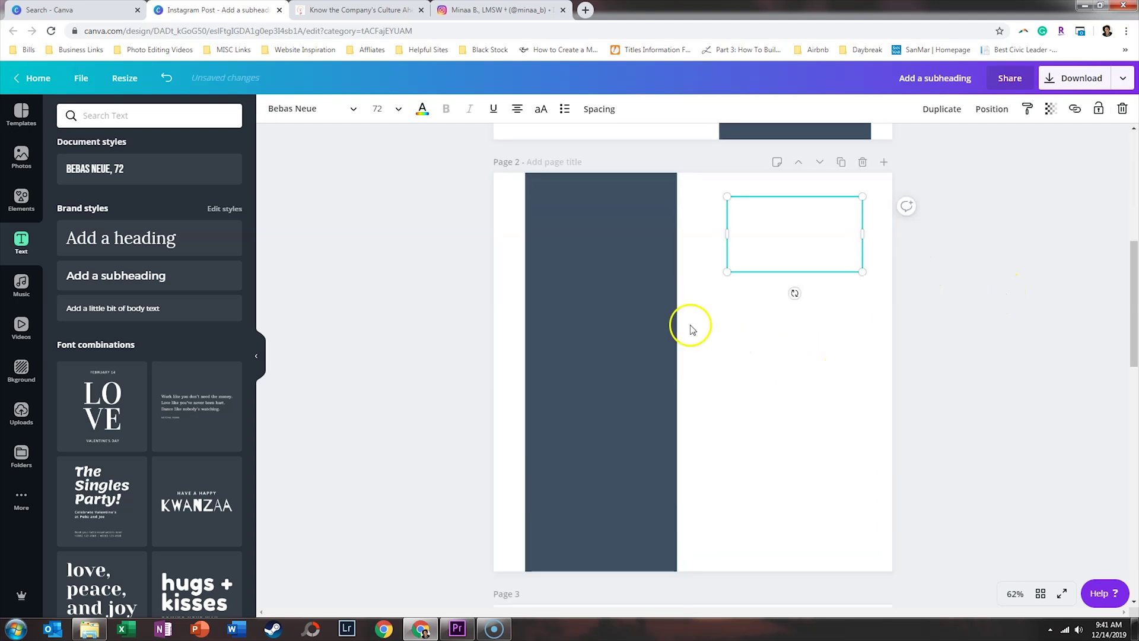
{"action": "left_click_drag", "start_coordinate": [807, 230], "coordinate": [613, 228]}
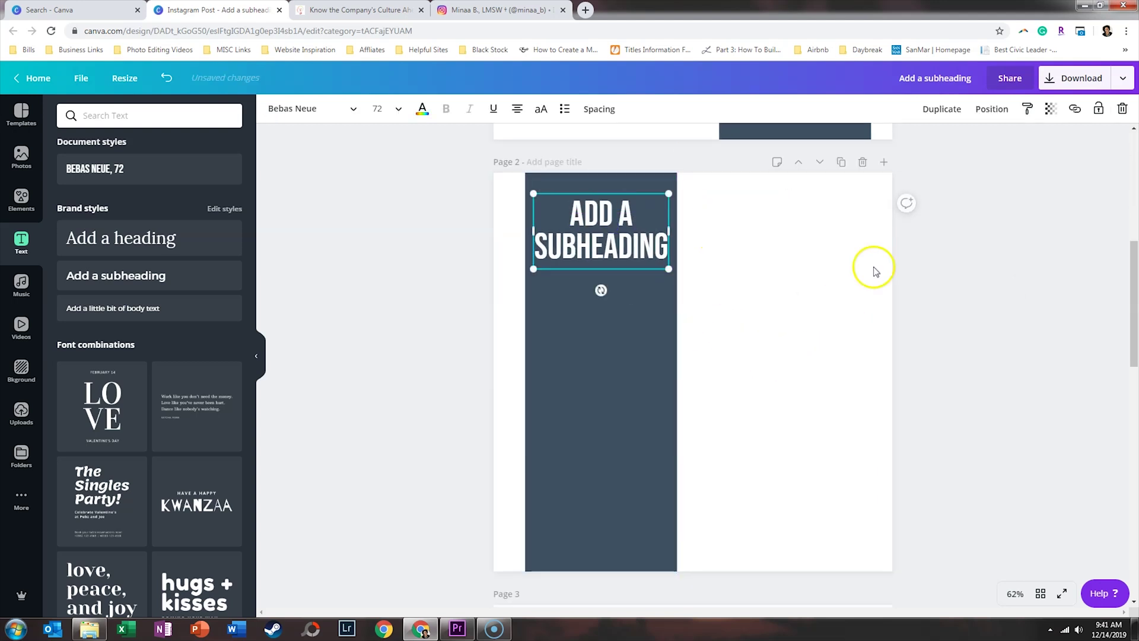
{"action": "left_click", "coordinate": [829, 363]}
Step: Place an 'ADD A SUBHEADING' text box in page 3's navy panel, widened across it
{"action": "left_click", "coordinate": [689, 498]}
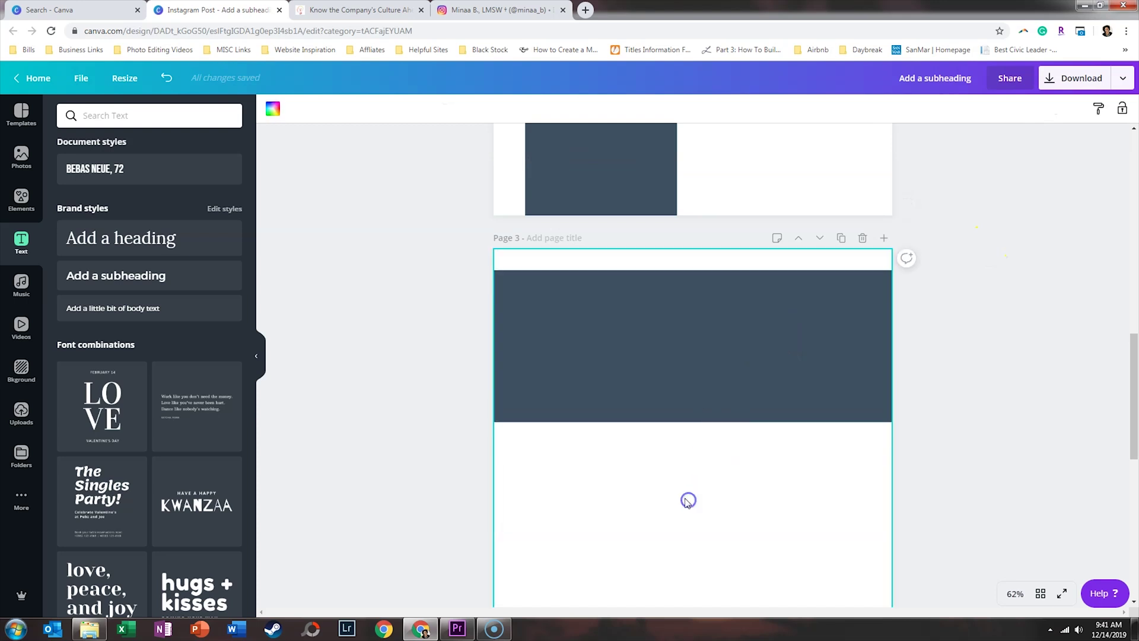
{"action": "key", "text": "ctrl+v"}
{"action": "left_click_drag", "start_coordinate": [810, 306], "coordinate": [884, 314]}
{"action": "left_click_drag", "start_coordinate": [607, 319], "coordinate": [494, 311]}
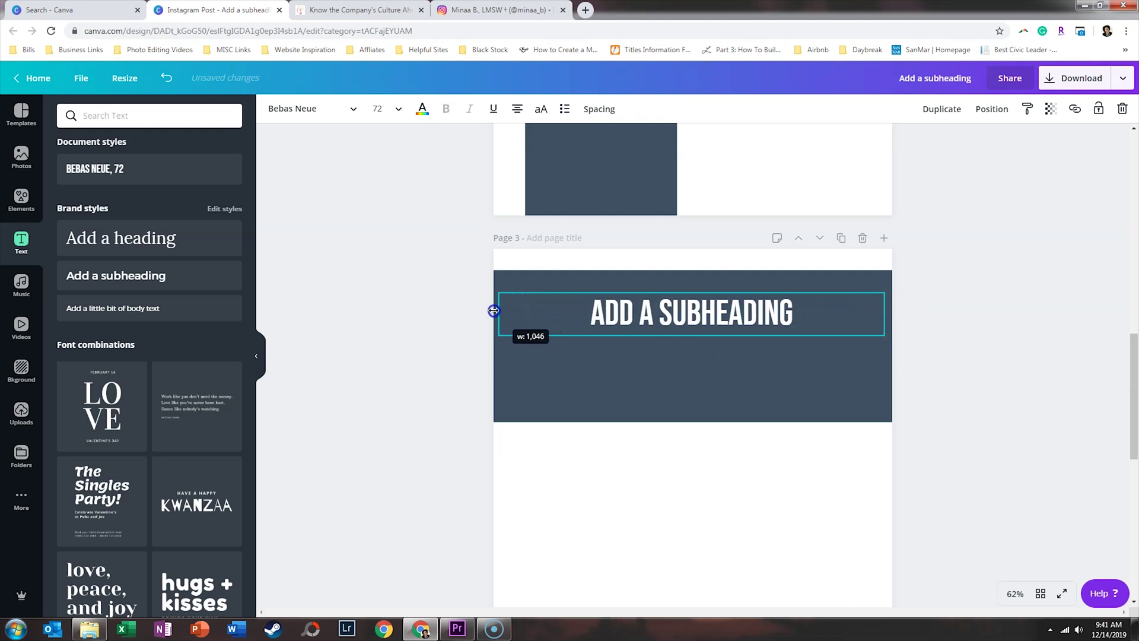
{"action": "left_click", "coordinate": [920, 318]}
Step: Move a subheading copy onto page 4's navy panel
{"action": "scroll", "coordinate": [763, 371], "scroll_direction": "down", "scroll_amount": 8}
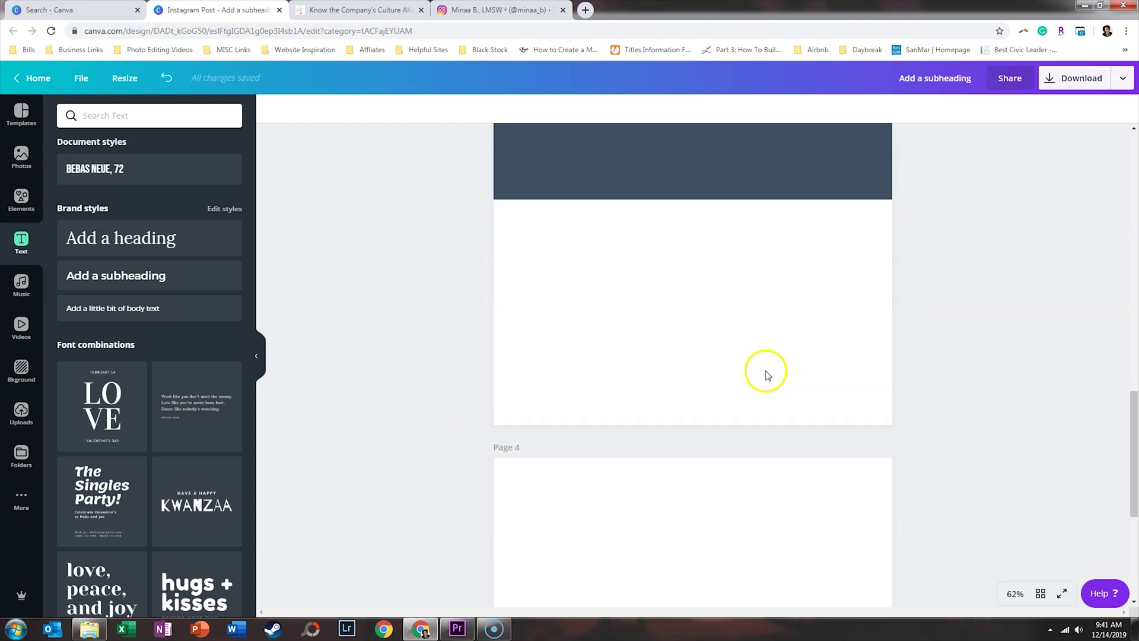
{"action": "scroll", "coordinate": [721, 390], "scroll_direction": "up", "scroll_amount": 8}
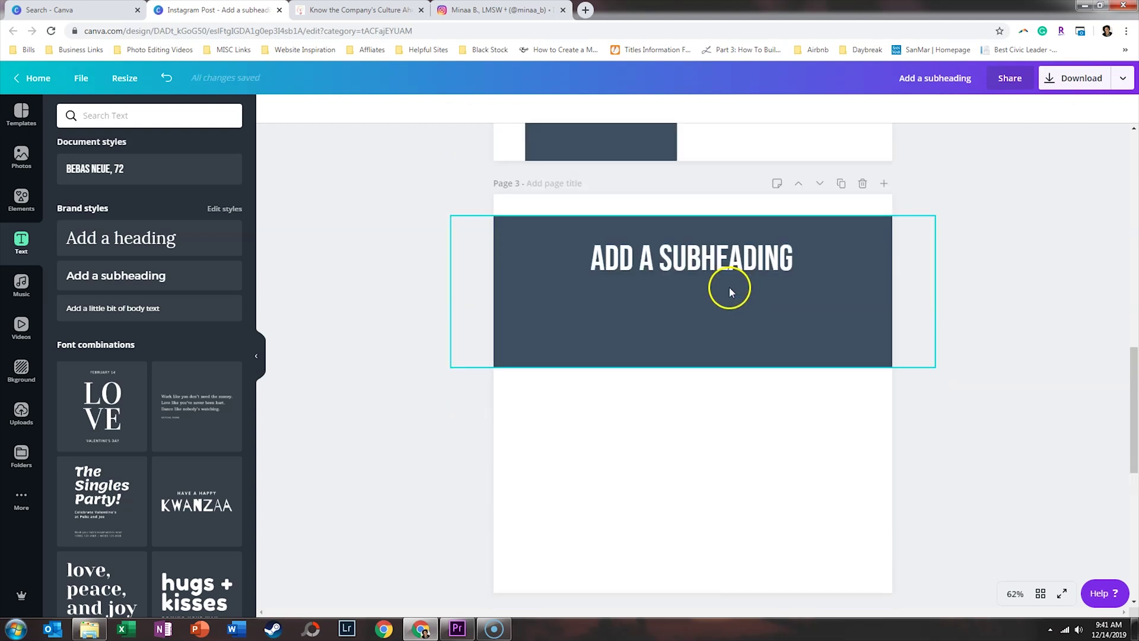
{"action": "left_click", "coordinate": [722, 273]}
{"action": "left_click_drag", "start_coordinate": [727, 280], "coordinate": [705, 414]}
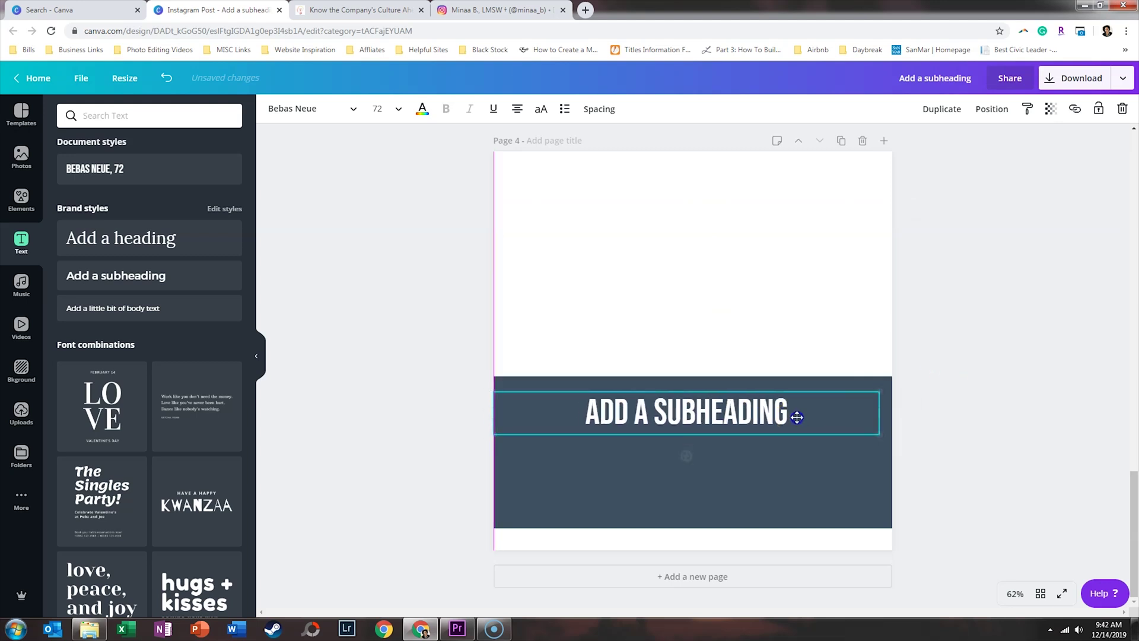
{"action": "left_click", "coordinate": [982, 363]}
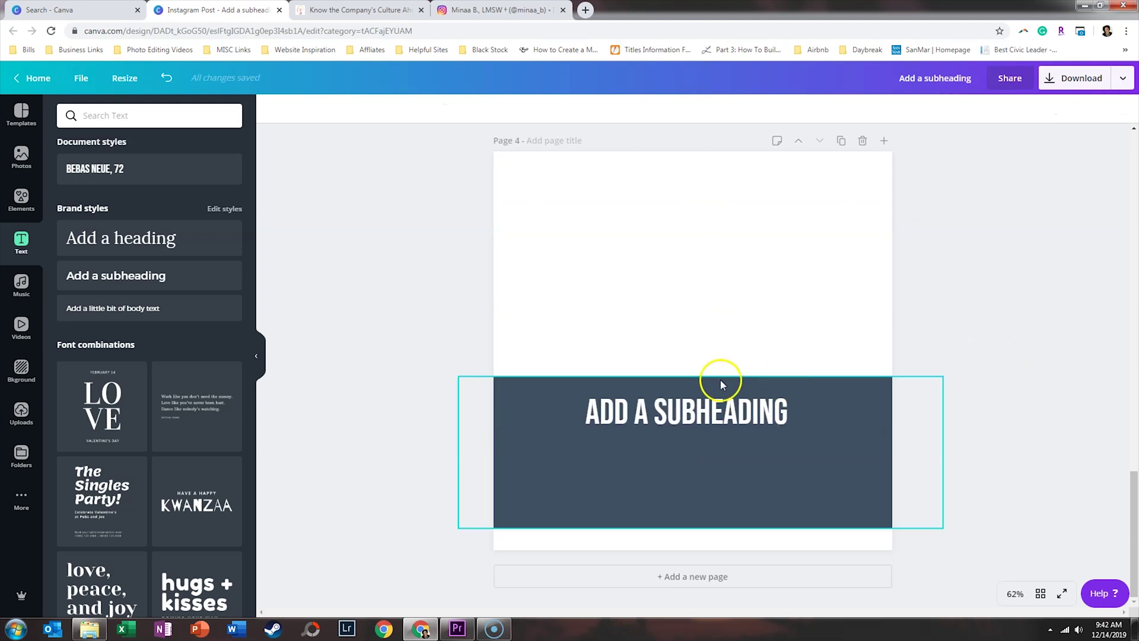
{"action": "scroll", "coordinate": [727, 382], "scroll_direction": "up", "scroll_amount": 18}
{"action": "scroll", "coordinate": [734, 384], "scroll_direction": "up", "scroll_amount": 3}
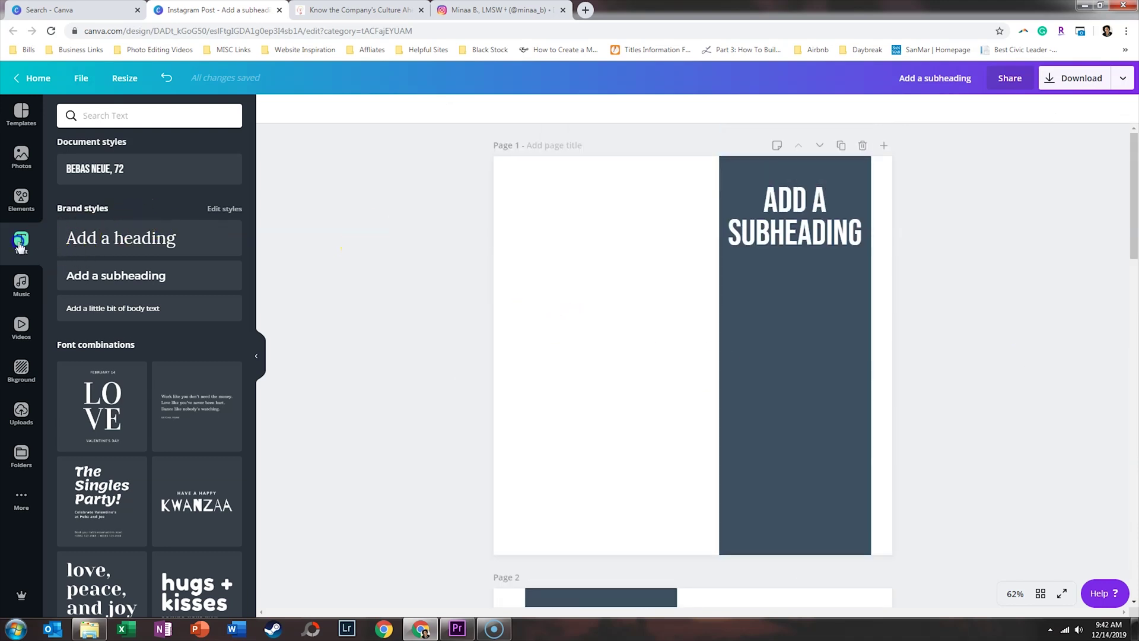
{"action": "left_click", "coordinate": [97, 309]}
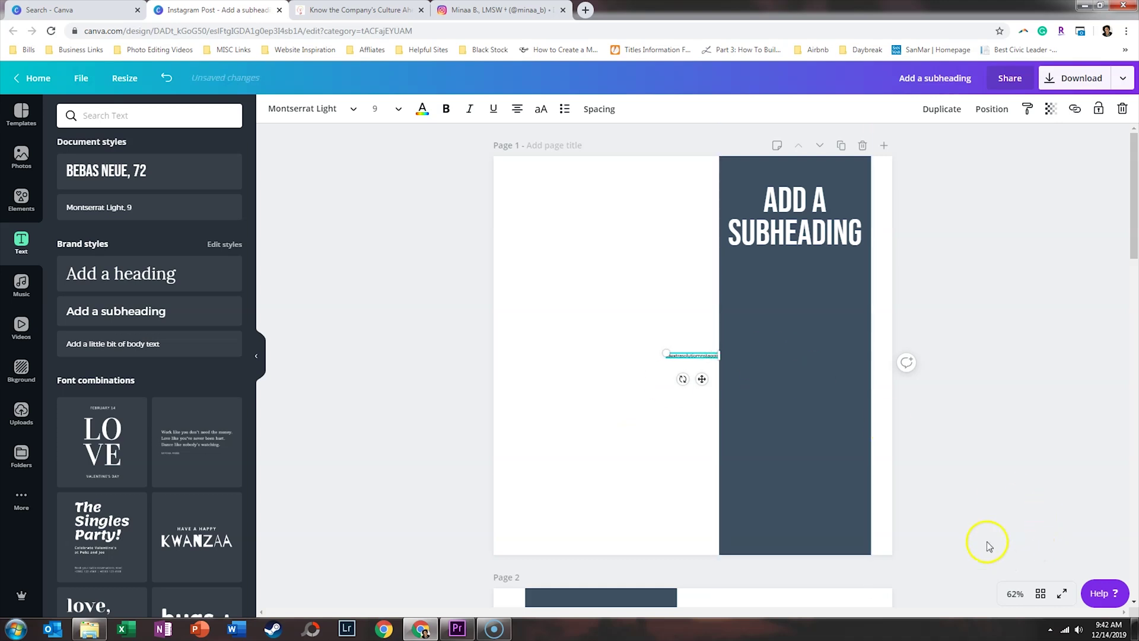
{"action": "left_click", "coordinate": [387, 109]}
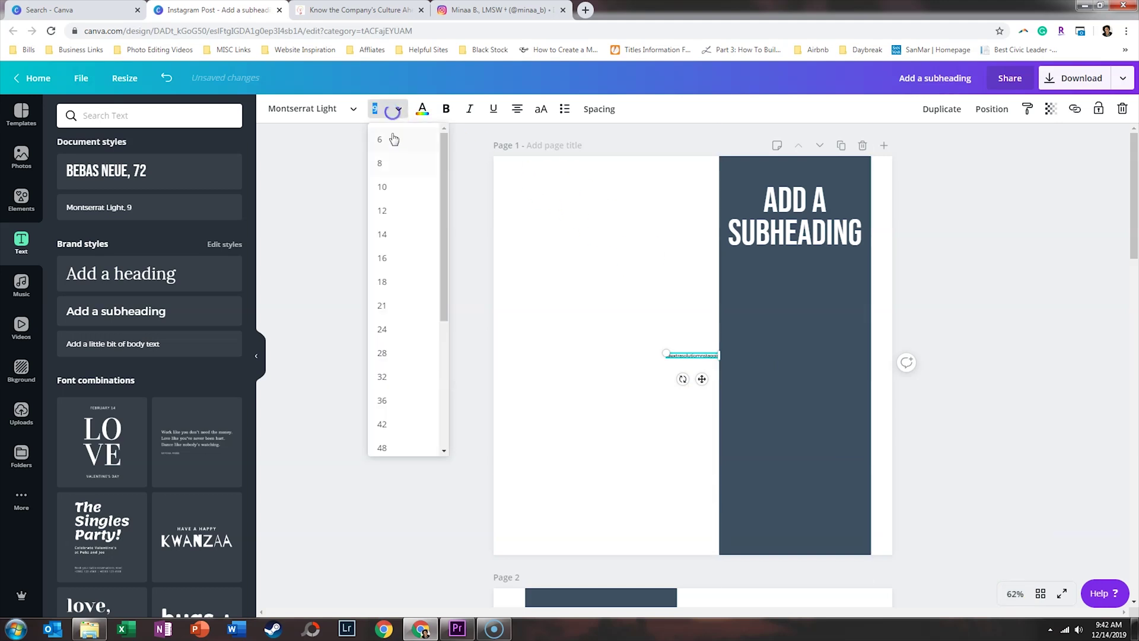
{"action": "left_click", "coordinate": [403, 423]}
{"action": "left_click_drag", "start_coordinate": [783, 369], "coordinate": [717, 367]}
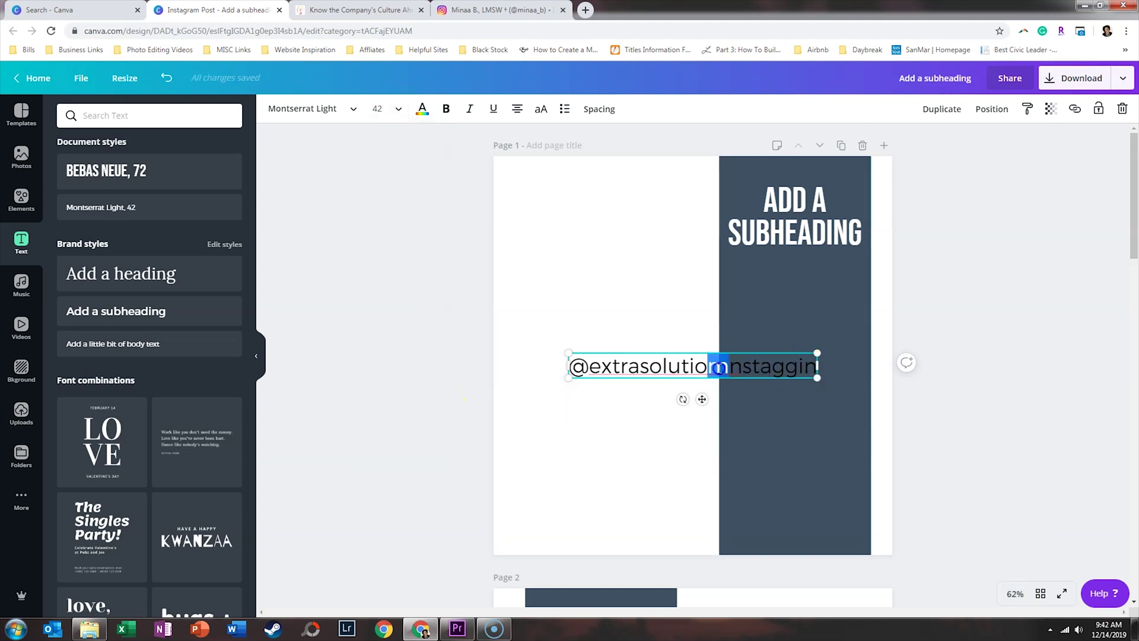
{"action": "type", "text": "n"}
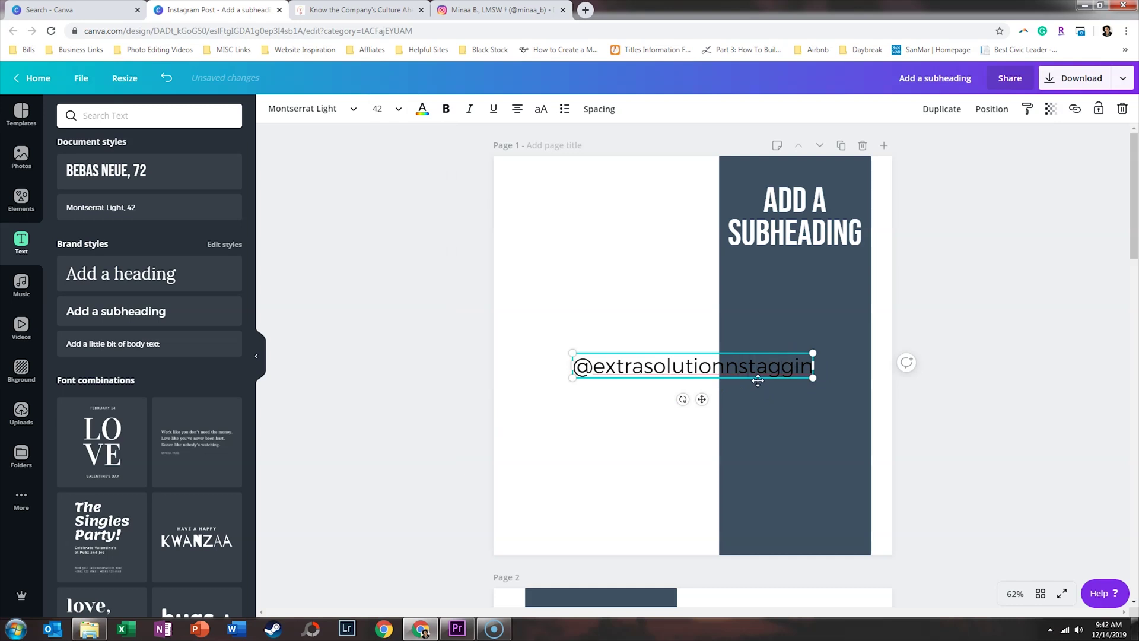
{"action": "key", "text": "BackSpace"}
{"action": "key", "text": "BackSpace"}
{"action": "key", "text": "BackSpace"}
{"action": "key", "text": "BackSpace"}
{"action": "key", "text": "BackSpace"}
{"action": "key", "text": "BackSpace"}
{"action": "key", "text": "BackSpace"}
{"action": "key", "text": "BackSpace"}
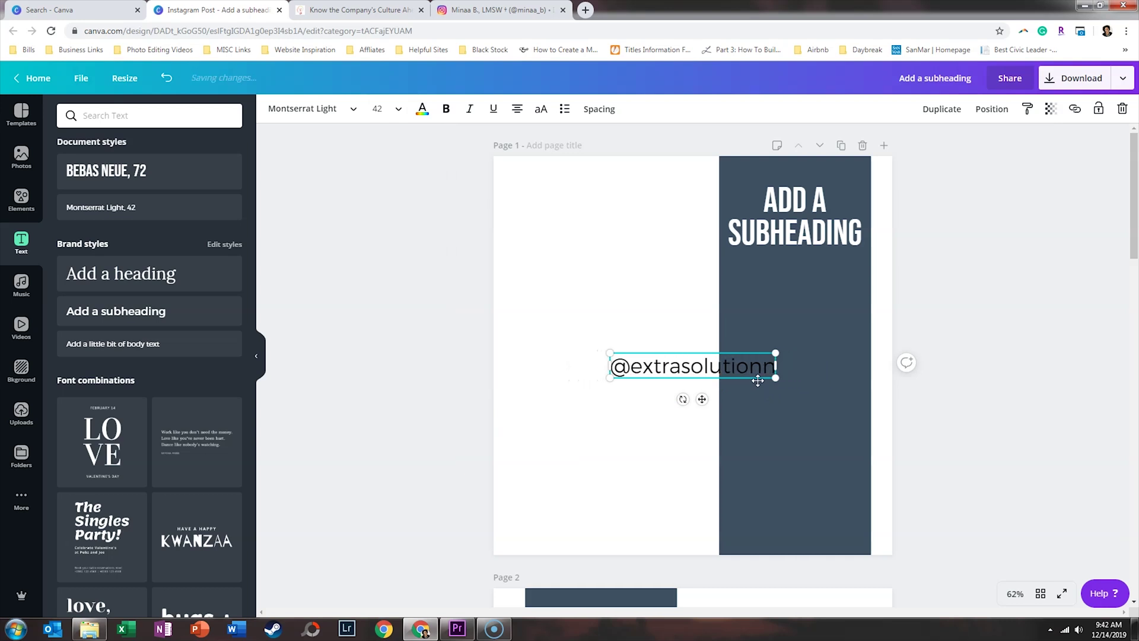
{"action": "type", "text": "staffing"}
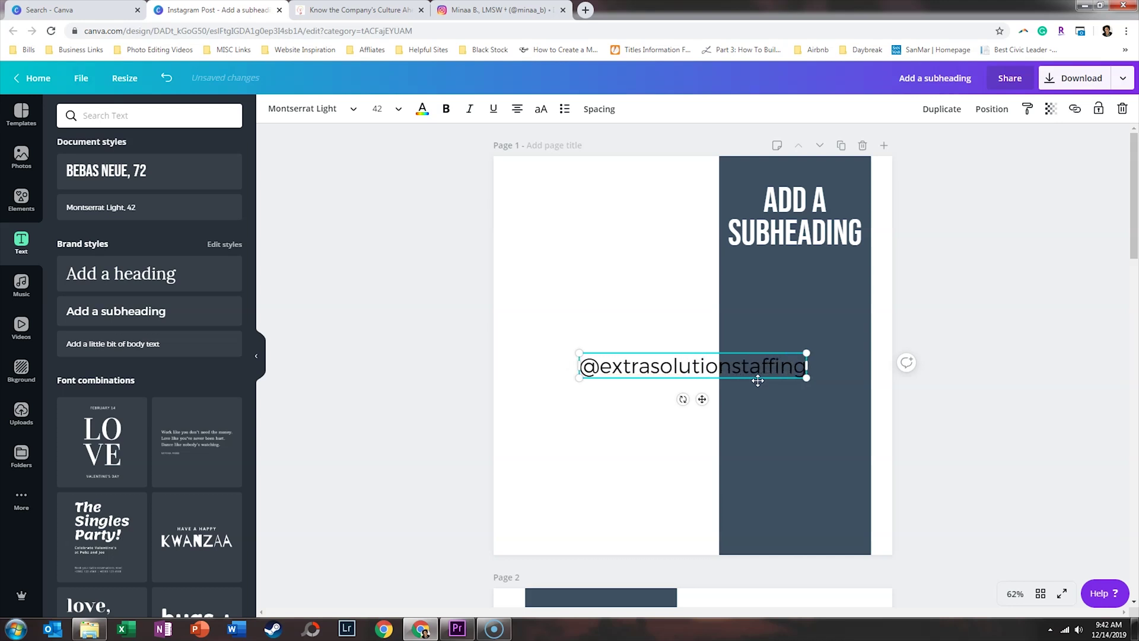
Step: Make the handle white and shrink it to size 21 at the panel bottom
{"action": "triple_click", "coordinate": [751, 364]}
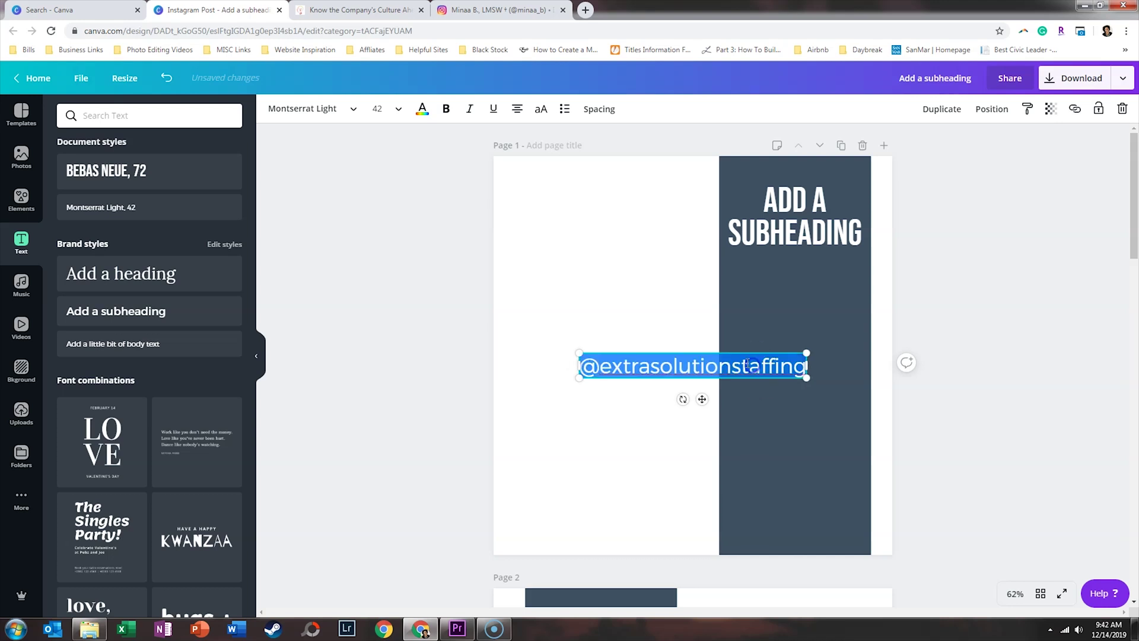
{"action": "left_click", "coordinate": [421, 116]}
{"action": "scroll", "coordinate": [147, 389], "scroll_direction": "down", "scroll_amount": 6}
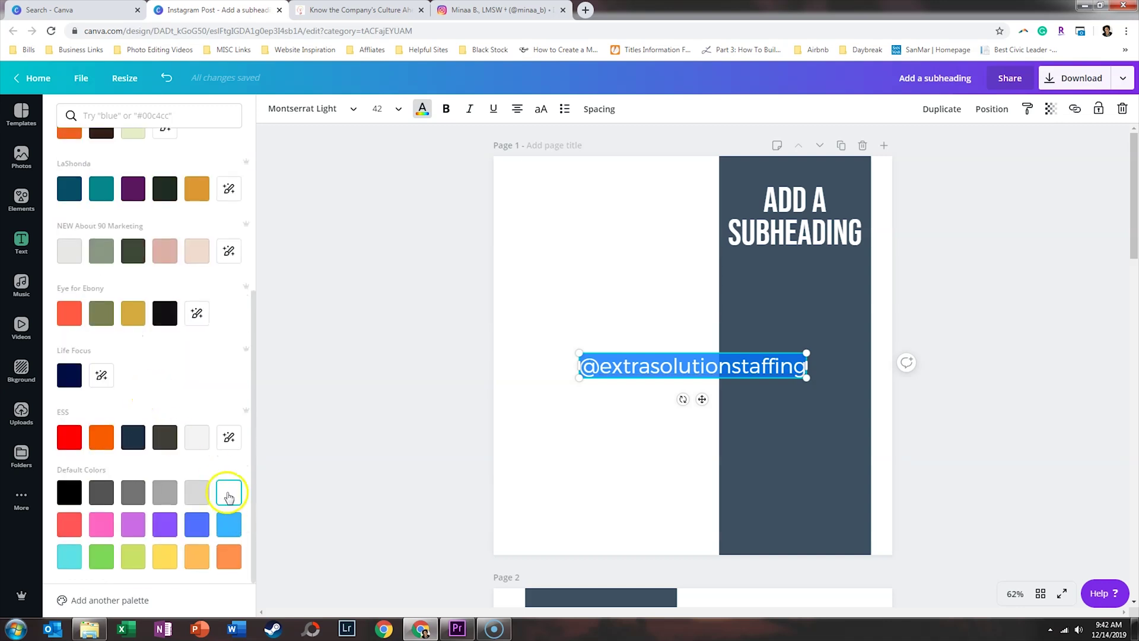
{"action": "left_click", "coordinate": [228, 496]}
{"action": "left_click", "coordinate": [368, 366]}
{"action": "left_click", "coordinate": [796, 368]}
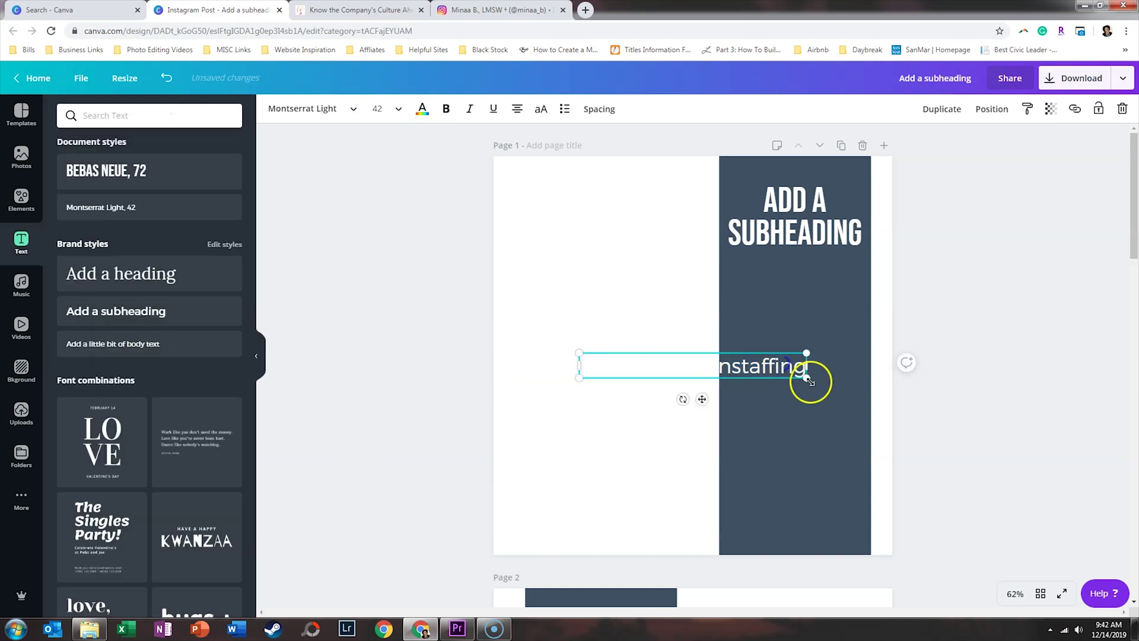
{"action": "left_click_drag", "start_coordinate": [807, 378], "coordinate": [816, 510]}
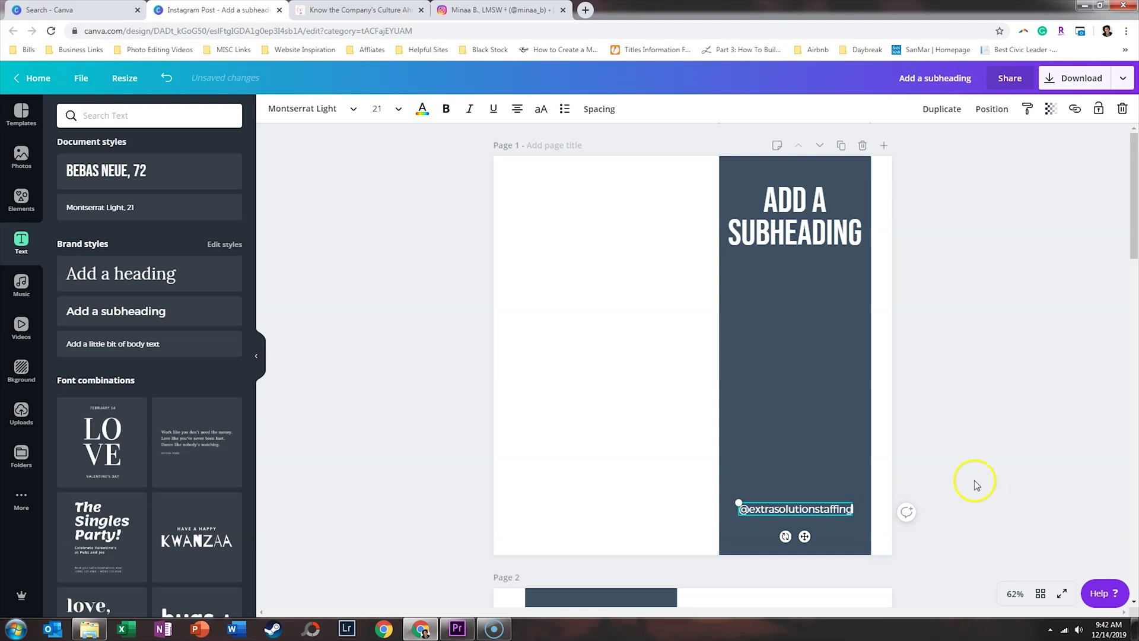
{"action": "scroll", "coordinate": [973, 474], "scroll_direction": "down", "scroll_amount": 2}
Step: Place the handle at the bottom of the navy panels on pages 2 and 3
{"action": "scroll", "coordinate": [961, 469], "scroll_direction": "down", "scroll_amount": 5}
{"action": "left_click", "coordinate": [803, 417]}
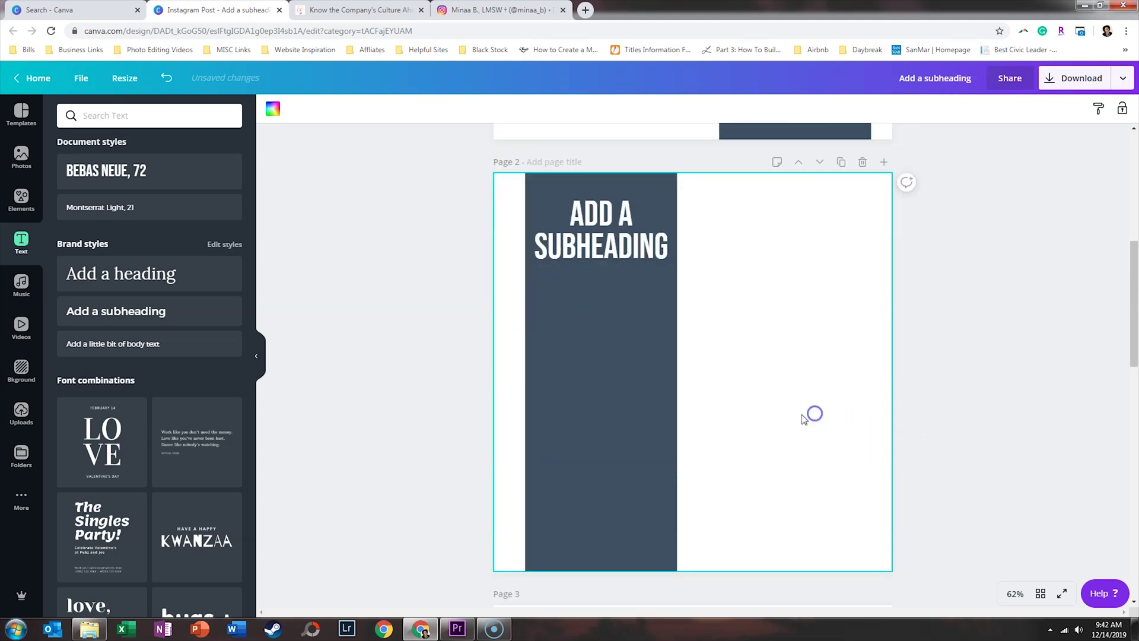
{"action": "left_click_drag", "start_coordinate": [782, 527], "coordinate": [585, 545]}
{"action": "left_click", "coordinate": [1043, 418]}
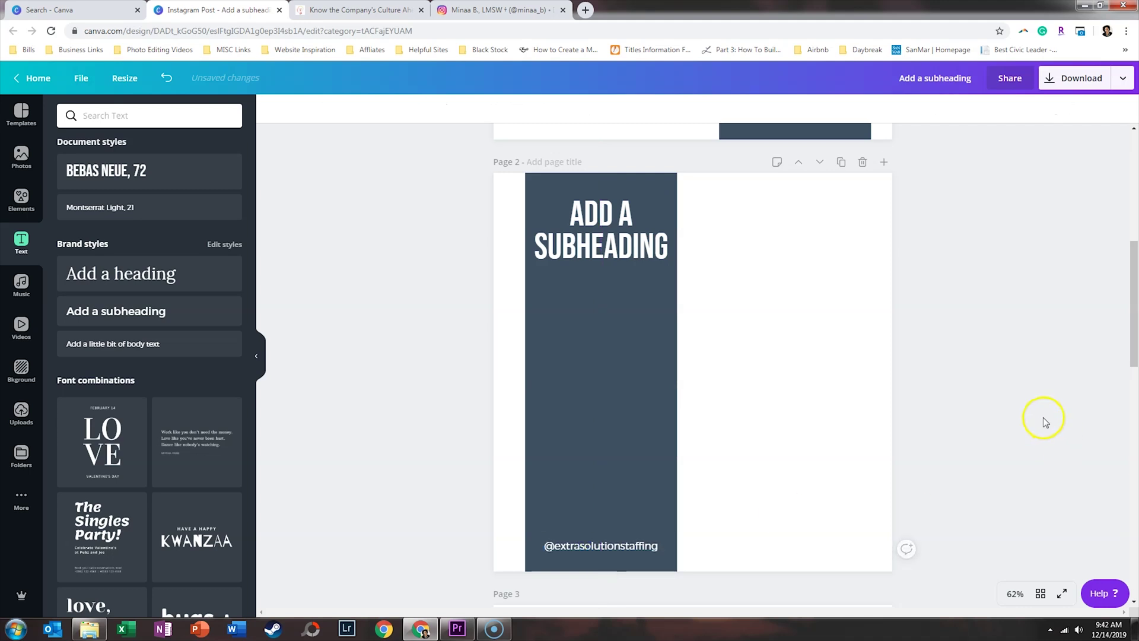
{"action": "scroll", "coordinate": [883, 377], "scroll_direction": "down", "scroll_amount": 8}
{"action": "left_click", "coordinate": [749, 465]}
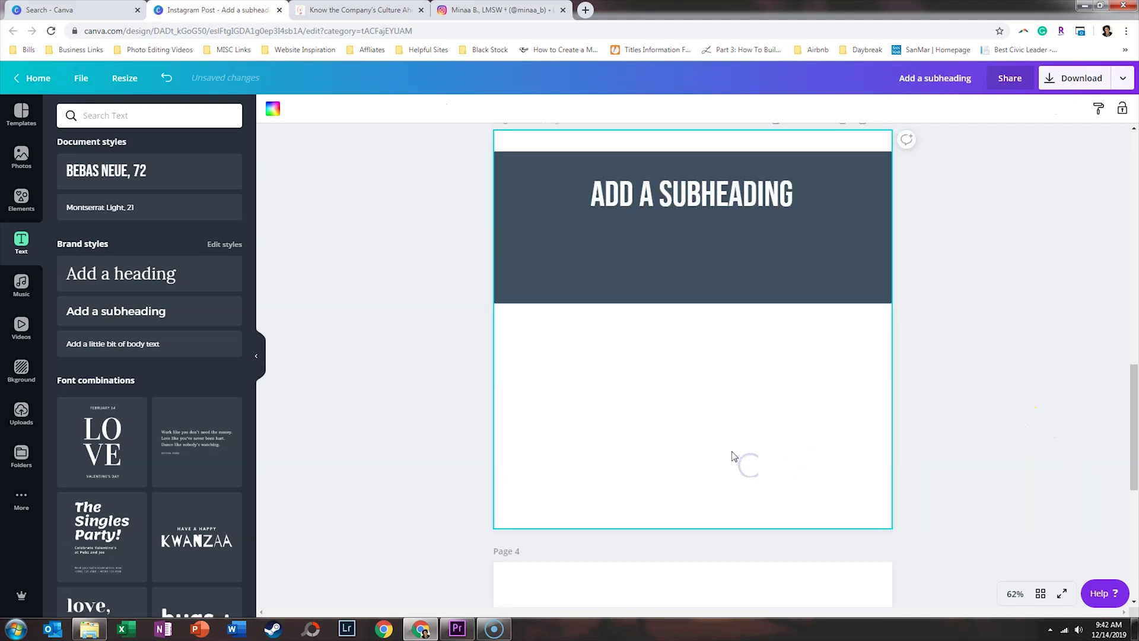
{"action": "left_click_drag", "start_coordinate": [783, 480], "coordinate": [681, 286]}
{"action": "left_click", "coordinate": [809, 389]}
Step: Paste the handle and centre it at the bottom of page 4's navy panel
{"action": "scroll", "coordinate": [758, 382], "scroll_direction": "down", "scroll_amount": 7}
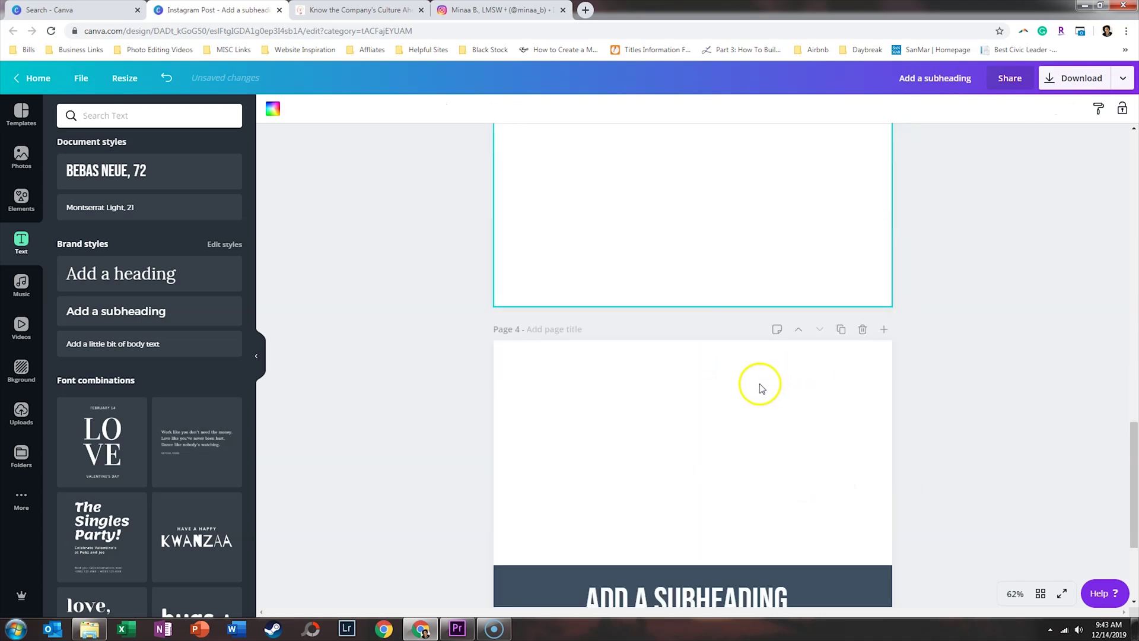
{"action": "key", "text": "ctrl+v"}
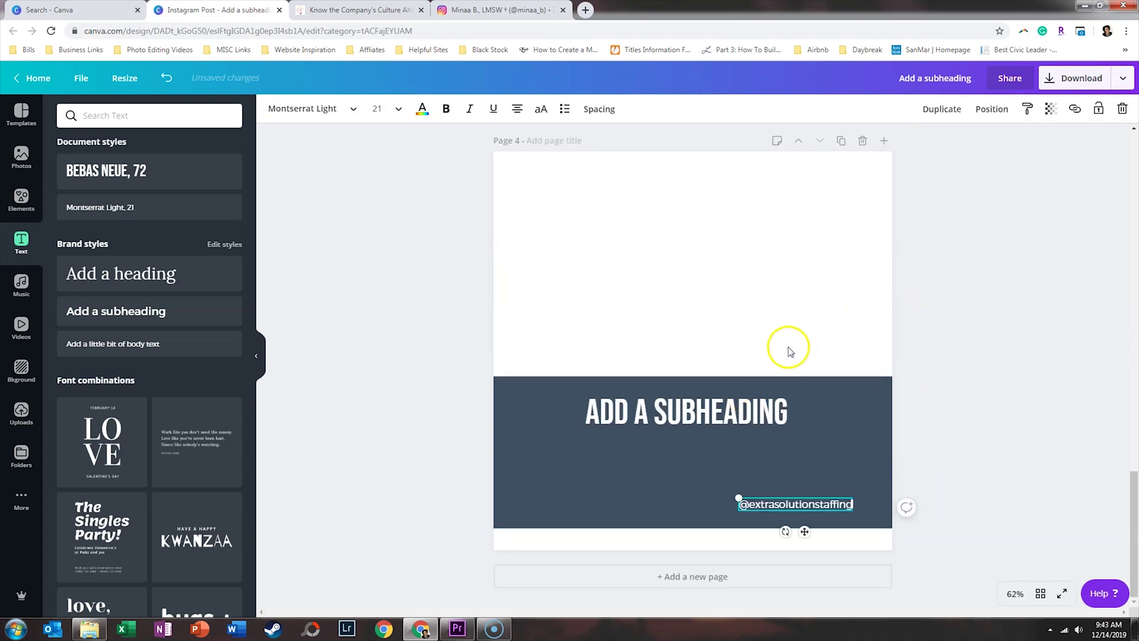
{"action": "left_click_drag", "start_coordinate": [792, 505], "coordinate": [688, 504]}
{"action": "left_click", "coordinate": [966, 415]}
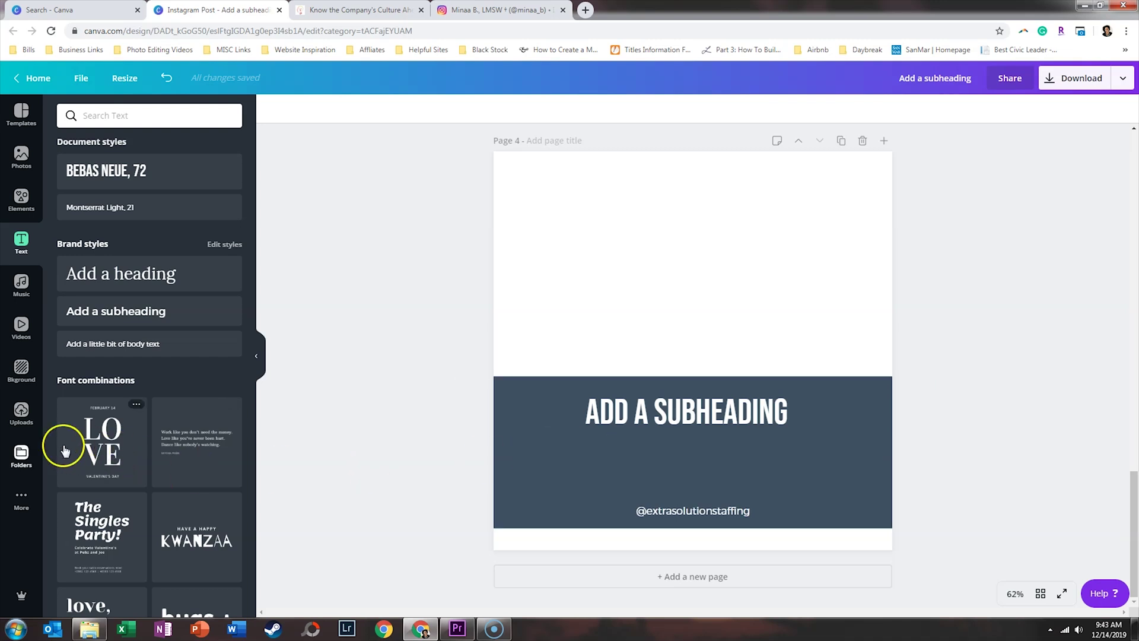
{"action": "left_click", "coordinate": [29, 453]}
Step: Add a shrunken white company logo to page 4 and recentre its subheading
{"action": "left_click", "coordinate": [83, 350]}
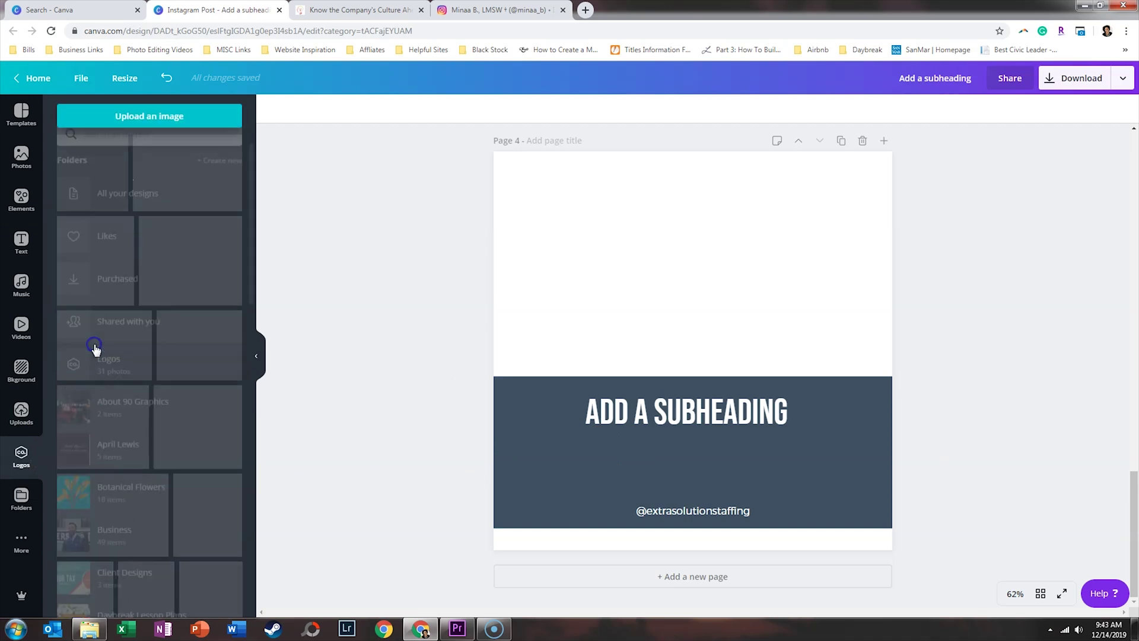
{"action": "left_click", "coordinate": [182, 240]}
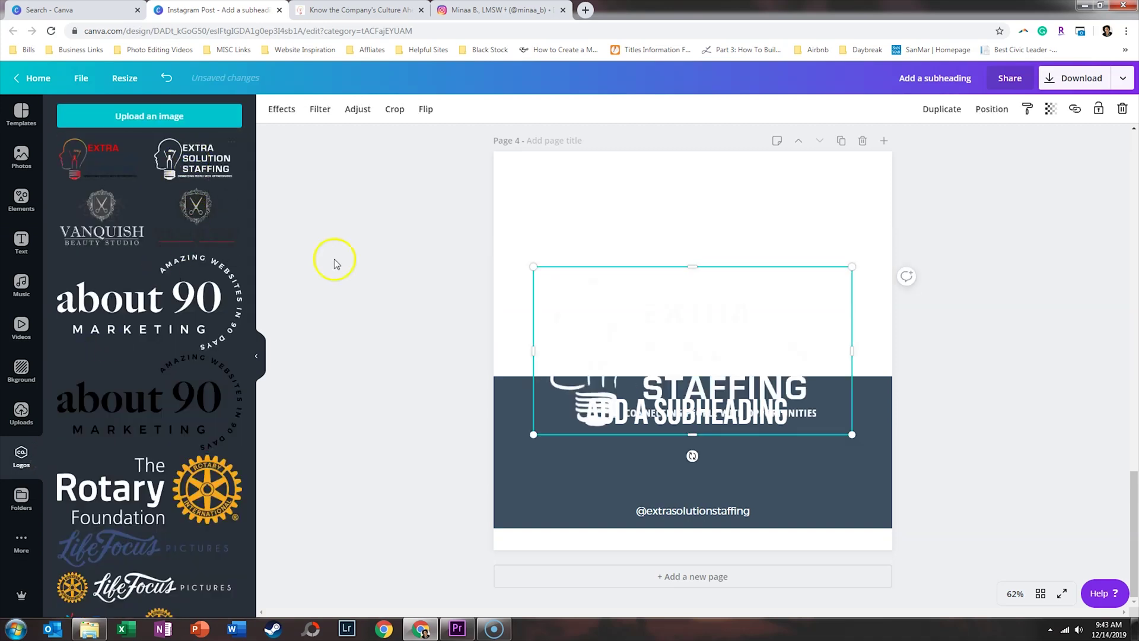
{"action": "left_click_drag", "start_coordinate": [536, 266], "coordinate": [846, 190]}
{"action": "left_click", "coordinate": [829, 419]}
{"action": "left_click_drag", "start_coordinate": [738, 386], "coordinate": [724, 405]}
{"action": "left_click", "coordinate": [999, 323]}
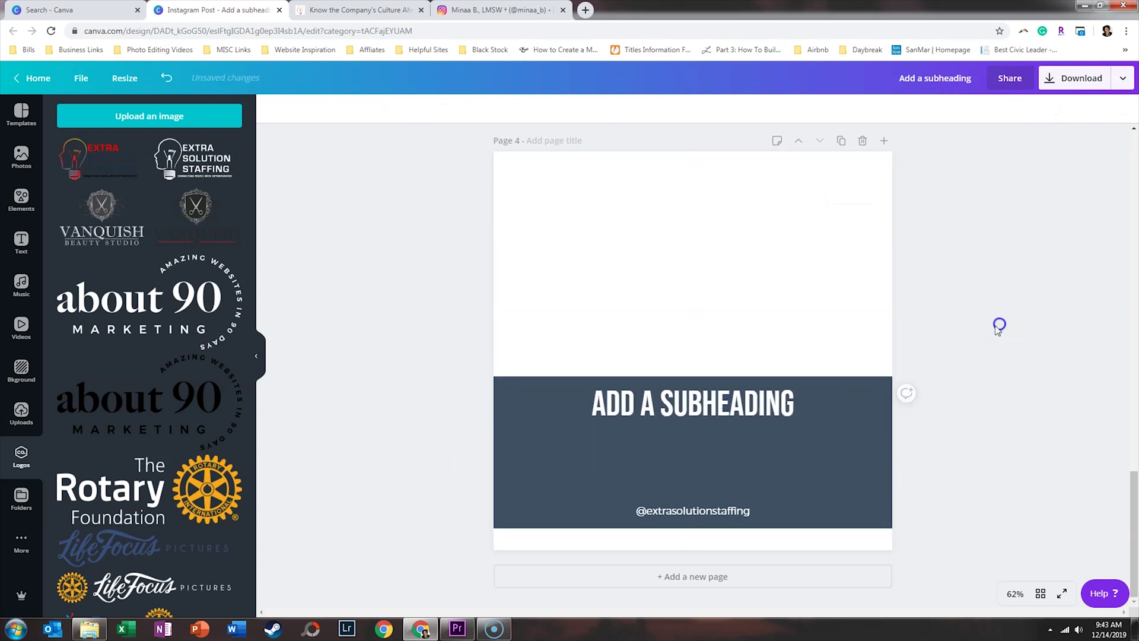
Step: Add the Extra Solution Staffing logo to page 3, shrunk and repositioned
{"action": "scroll", "coordinate": [678, 413], "scroll_direction": "up", "scroll_amount": 9}
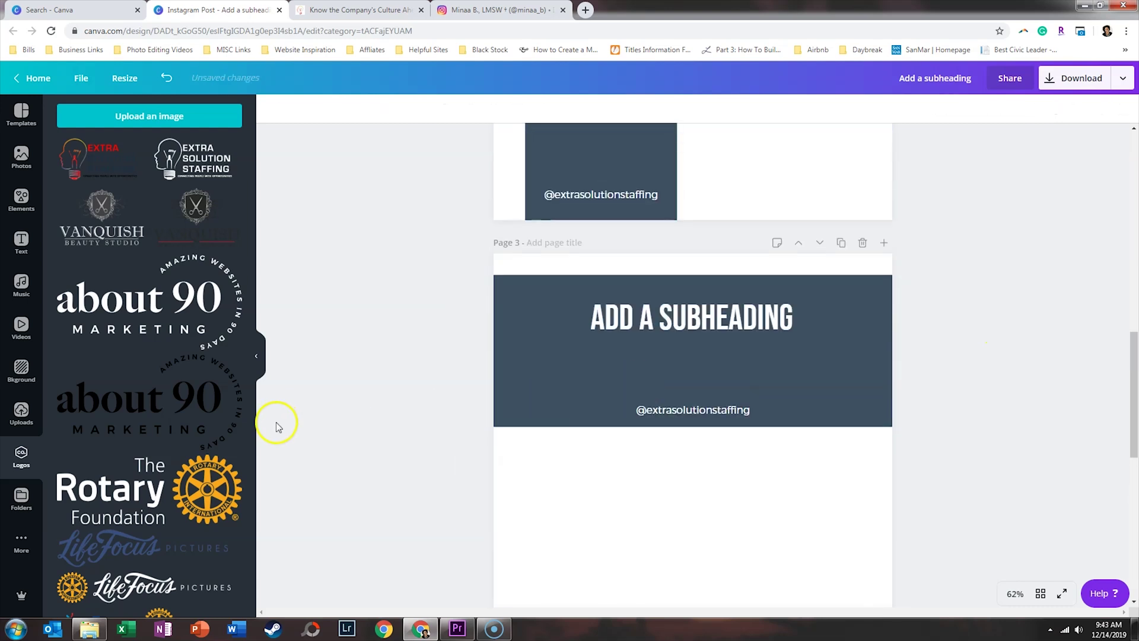
{"action": "left_click", "coordinate": [188, 159]}
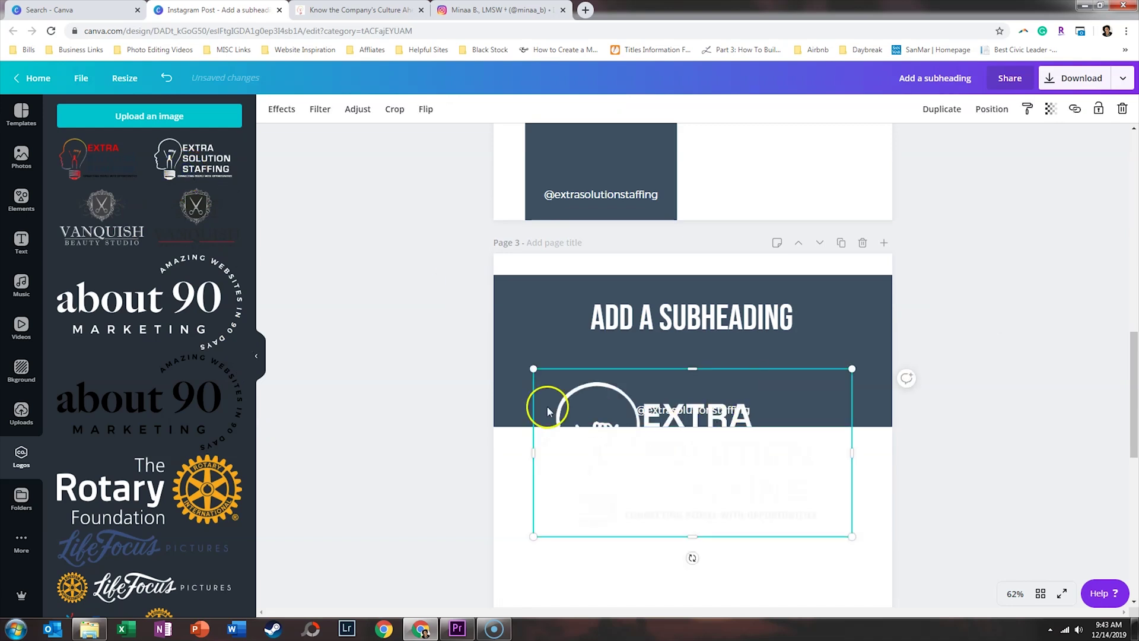
{"action": "left_click_drag", "start_coordinate": [533, 368], "coordinate": [764, 488]}
{"action": "scroll", "coordinate": [729, 440], "scroll_direction": "down", "scroll_amount": 5}
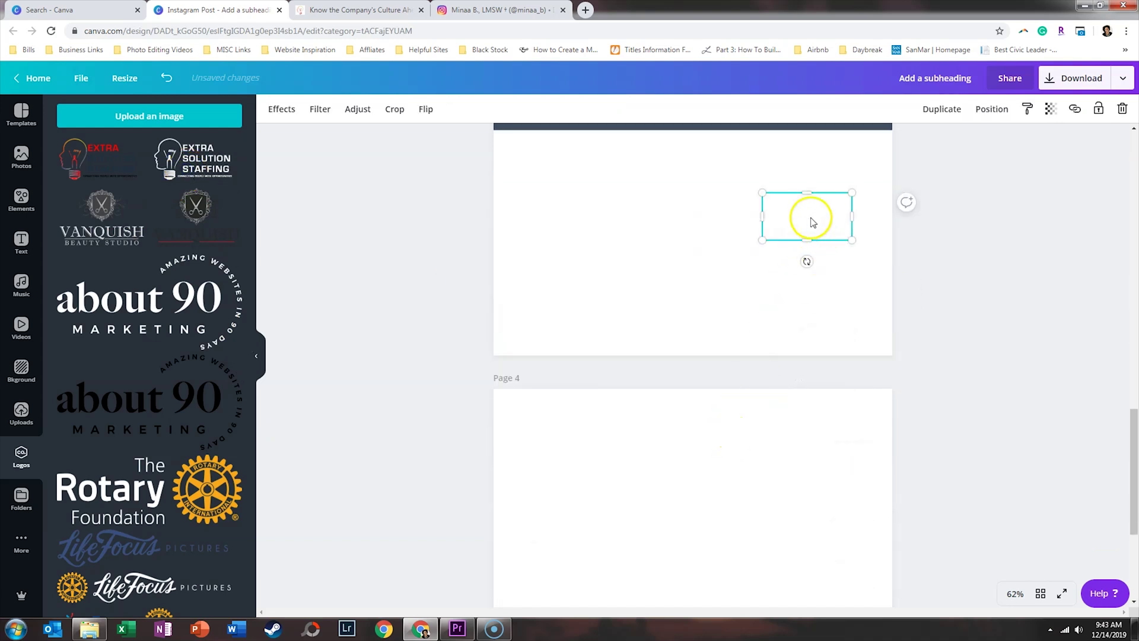
{"action": "left_click_drag", "start_coordinate": [809, 219], "coordinate": [562, 303]}
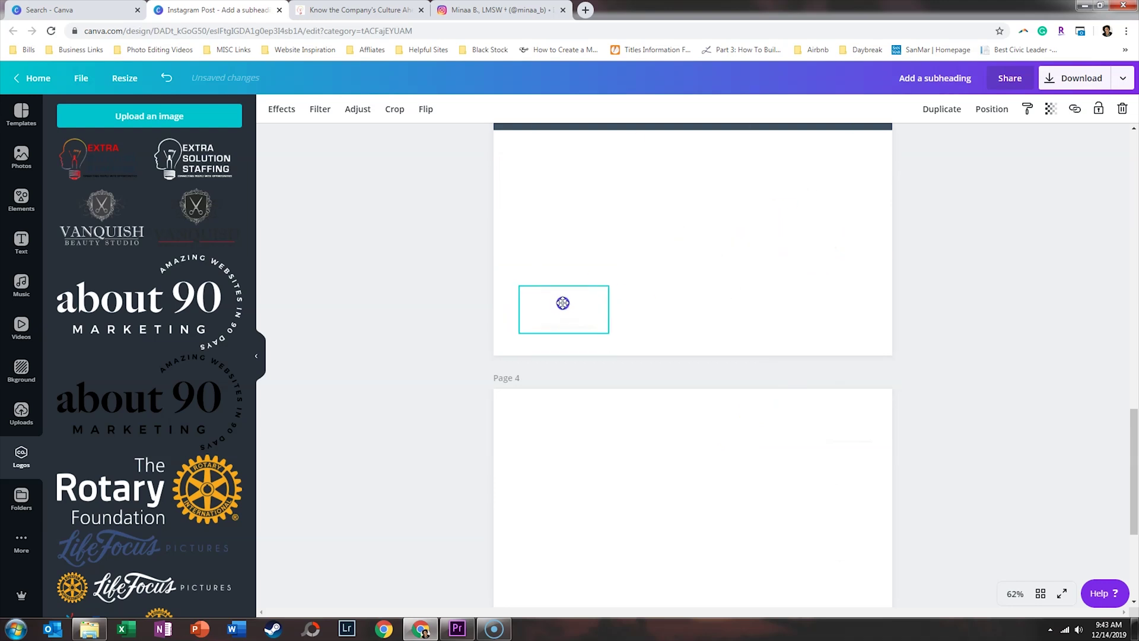
{"action": "left_click", "coordinate": [1001, 330]}
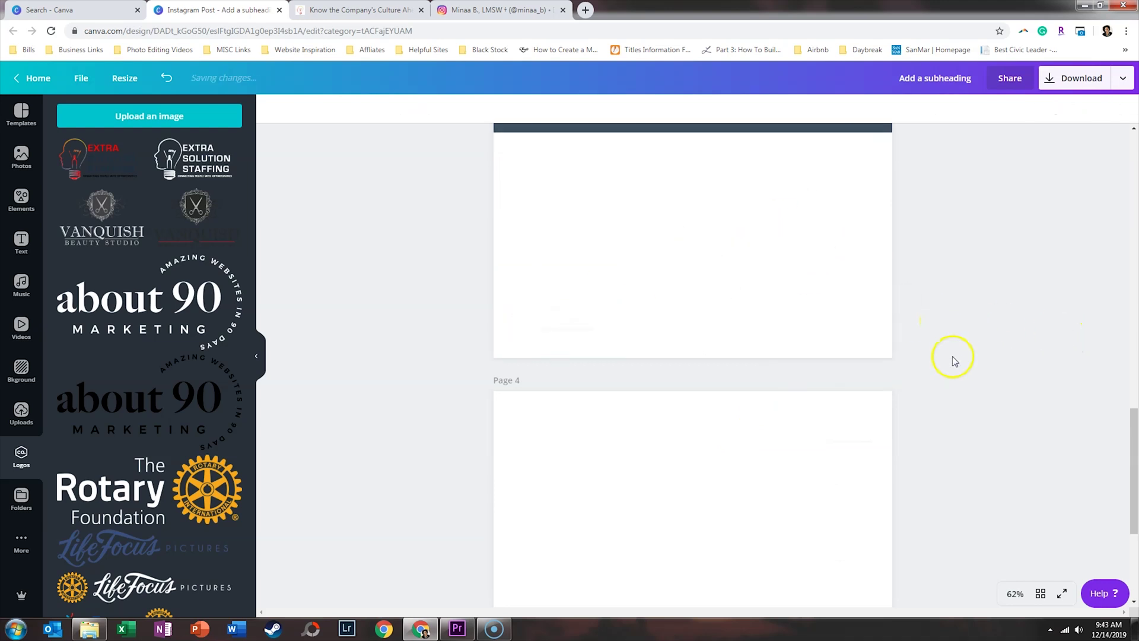
Step: Add the Extra Solution Staffing logo to page 2, shrunk and moved to the top
{"action": "scroll", "coordinate": [946, 355], "scroll_direction": "up", "scroll_amount": 10}
{"action": "left_click", "coordinate": [193, 155]}
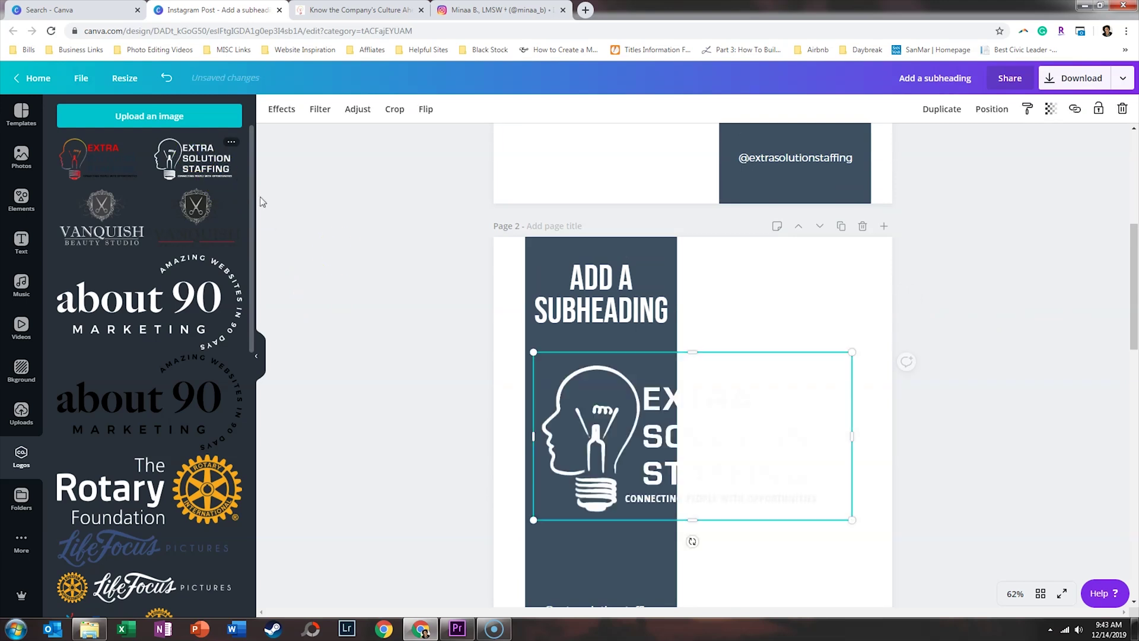
{"action": "left_click_drag", "start_coordinate": [538, 346], "coordinate": [796, 445]}
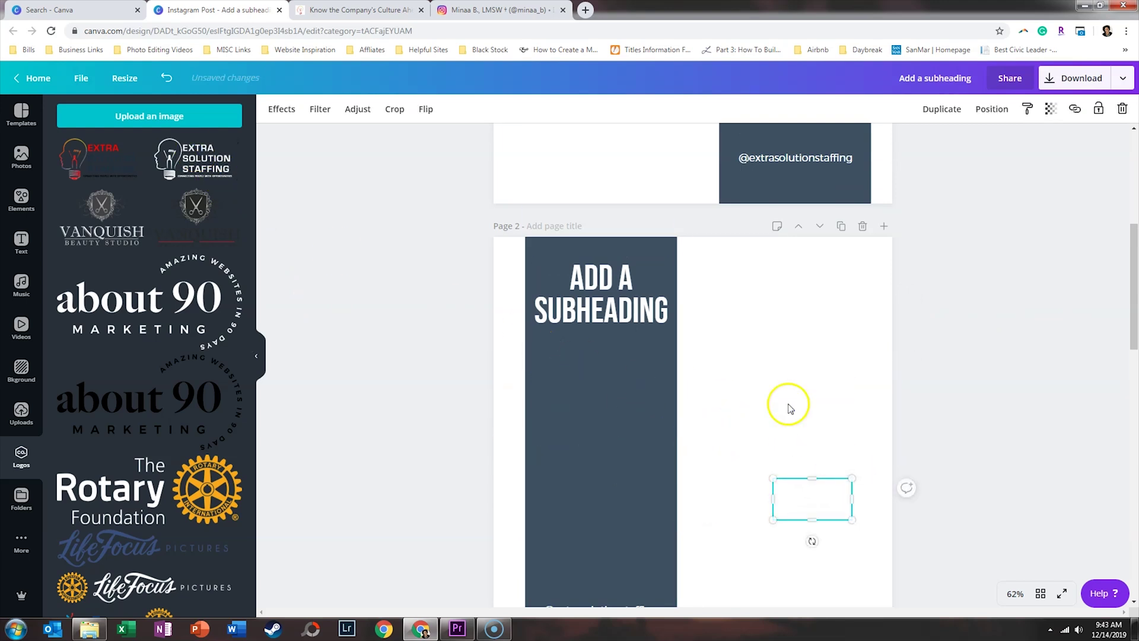
{"action": "scroll", "coordinate": [788, 401], "scroll_direction": "down", "scroll_amount": 3}
{"action": "mouse_move", "coordinate": [823, 316]}
{"action": "left_mouse_down"}
{"action": "mouse_move", "coordinate": [830, 333]}
{"action": "mouse_move", "coordinate": [831, 311]}
{"action": "left_mouse_up"}
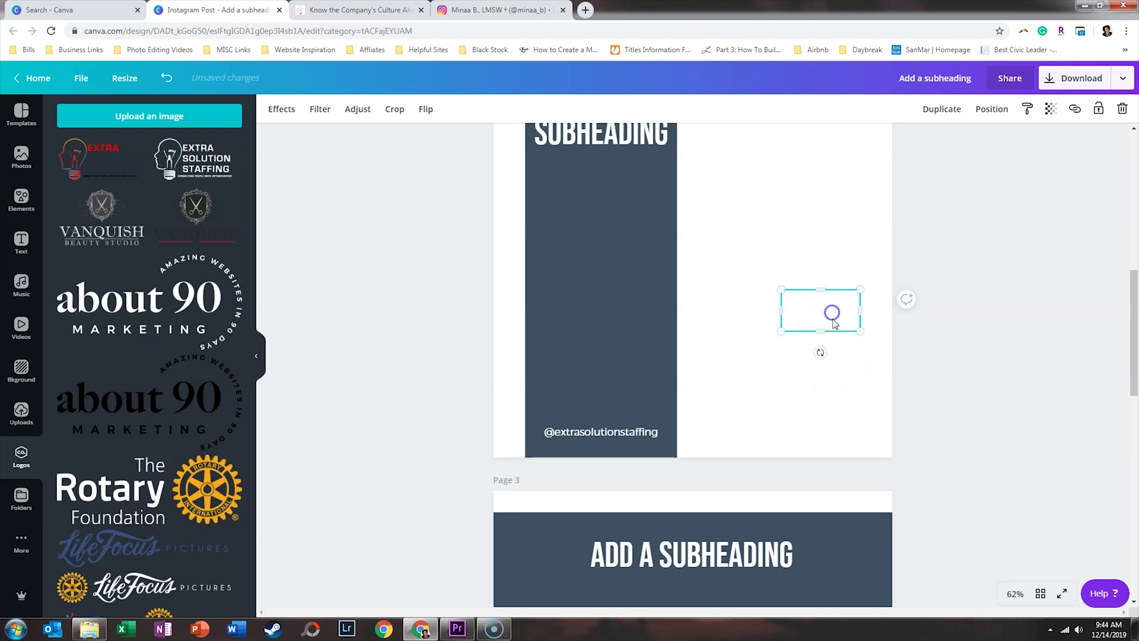
{"action": "scroll", "coordinate": [827, 419], "scroll_direction": "up", "scroll_amount": 3}
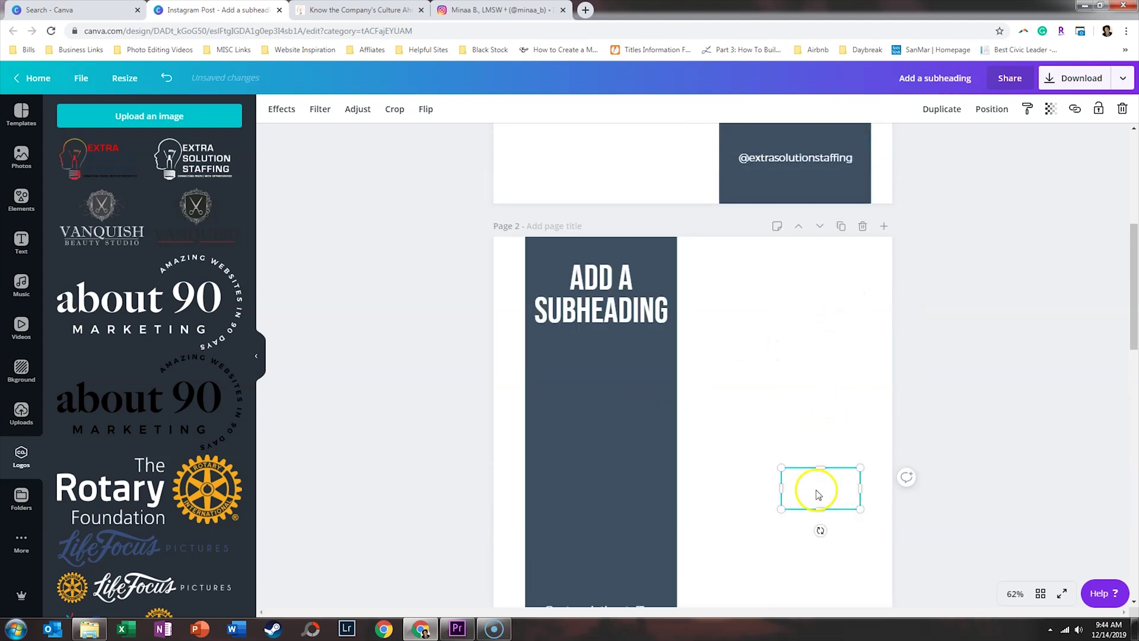
{"action": "left_click_drag", "start_coordinate": [809, 486], "coordinate": [823, 273]}
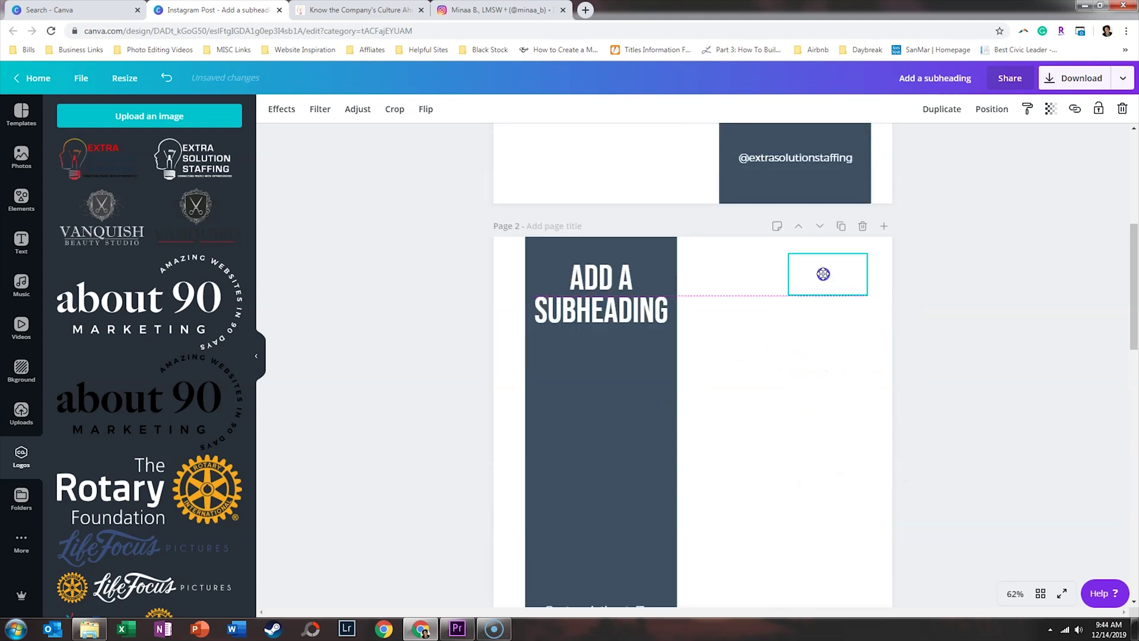
{"action": "left_click", "coordinate": [1016, 384]}
Step: Add a shrunken Extra Solution Staffing logo to page 1's top-left corner
{"action": "scroll", "coordinate": [753, 433], "scroll_direction": "up", "scroll_amount": 6}
{"action": "left_click", "coordinate": [192, 158]}
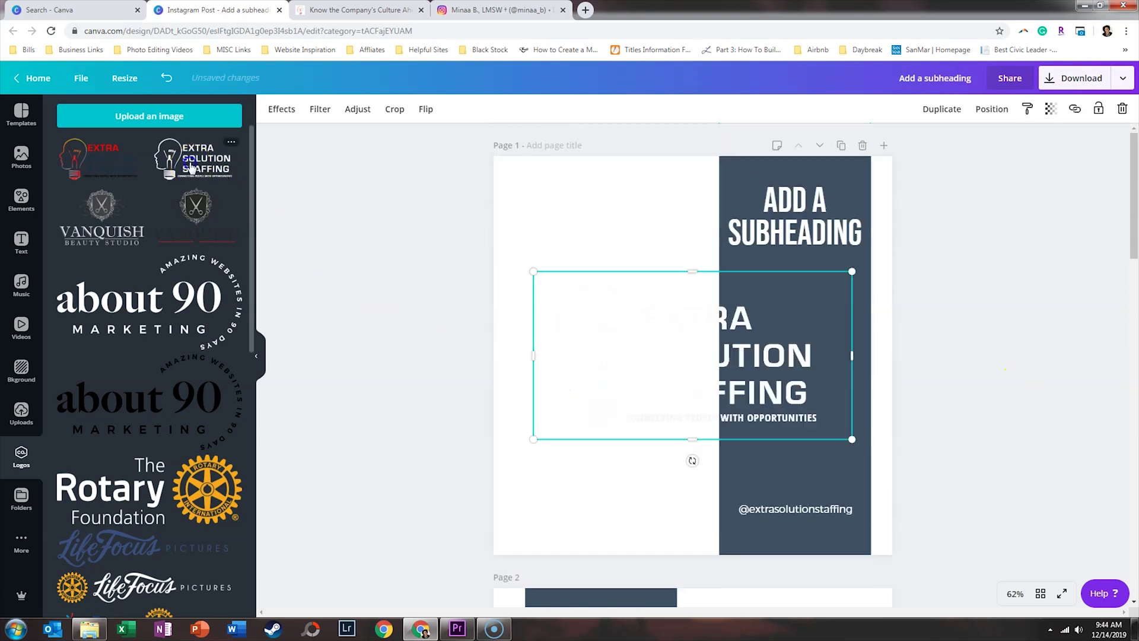
{"action": "left_click_drag", "start_coordinate": [851, 439], "coordinate": [631, 314]}
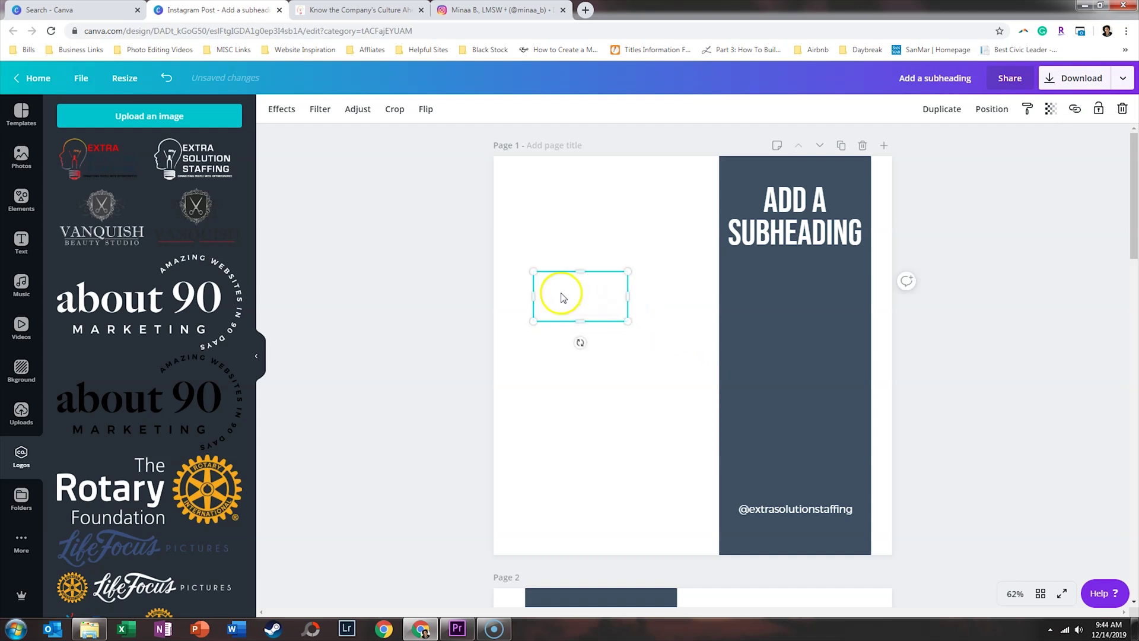
{"action": "left_click_drag", "start_coordinate": [557, 292], "coordinate": [558, 197]}
{"action": "left_click", "coordinate": [1004, 300]}
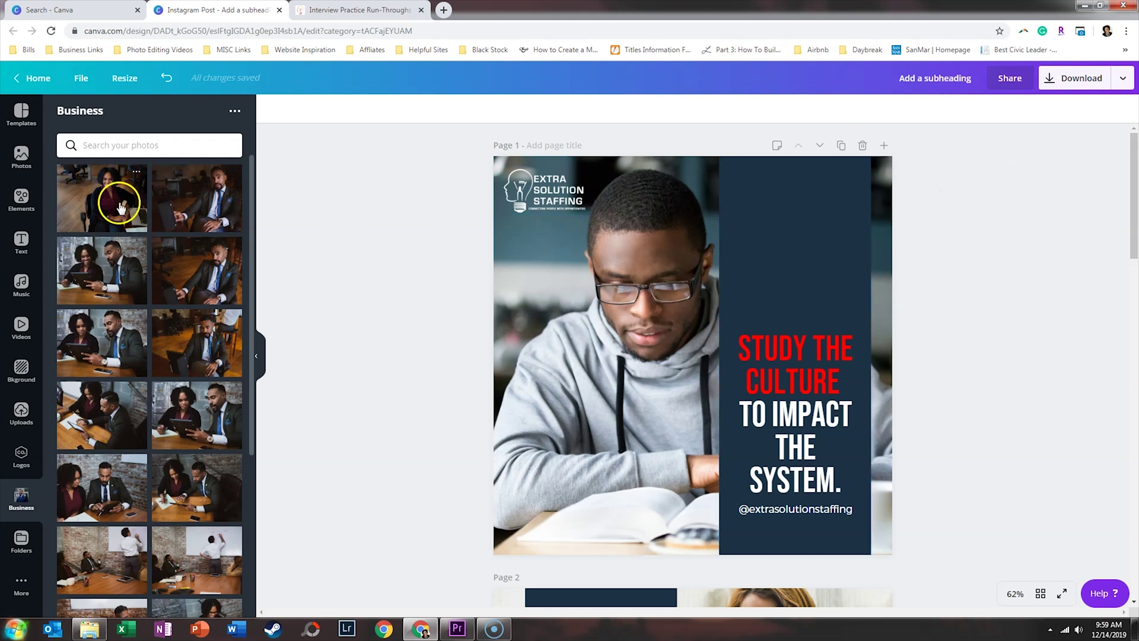
Step: Add the smiling woman's photo to page 1, enlarged, and send it back two layers
{"action": "left_click", "coordinate": [120, 204]}
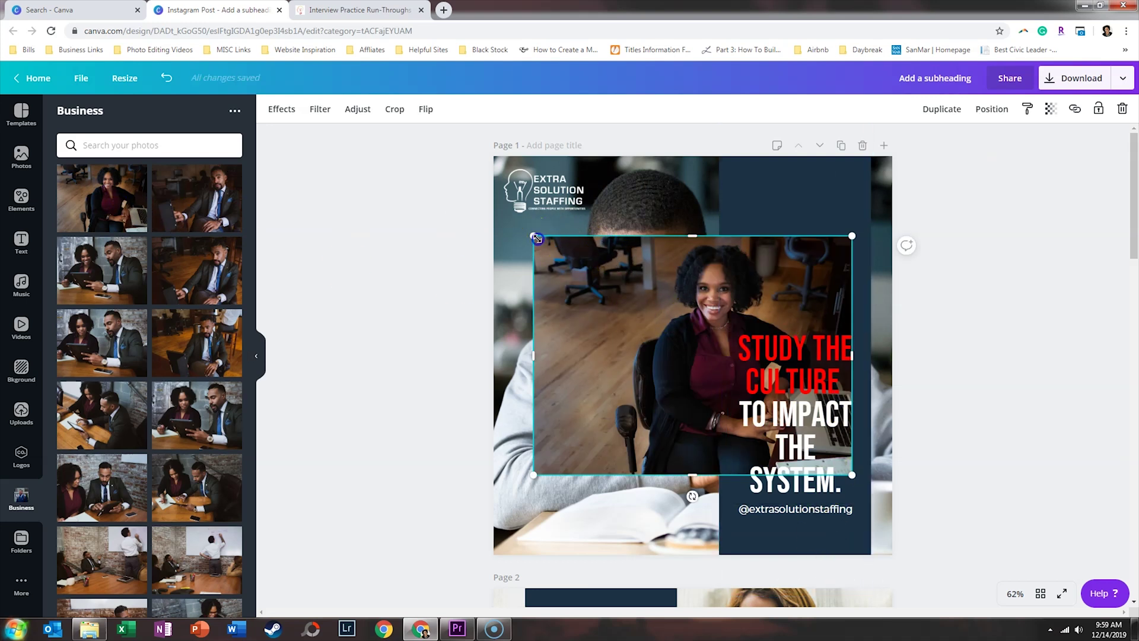
{"action": "left_click_drag", "start_coordinate": [536, 239], "coordinate": [400, 135]}
{"action": "left_click_drag", "start_coordinate": [851, 476], "coordinate": [968, 562]}
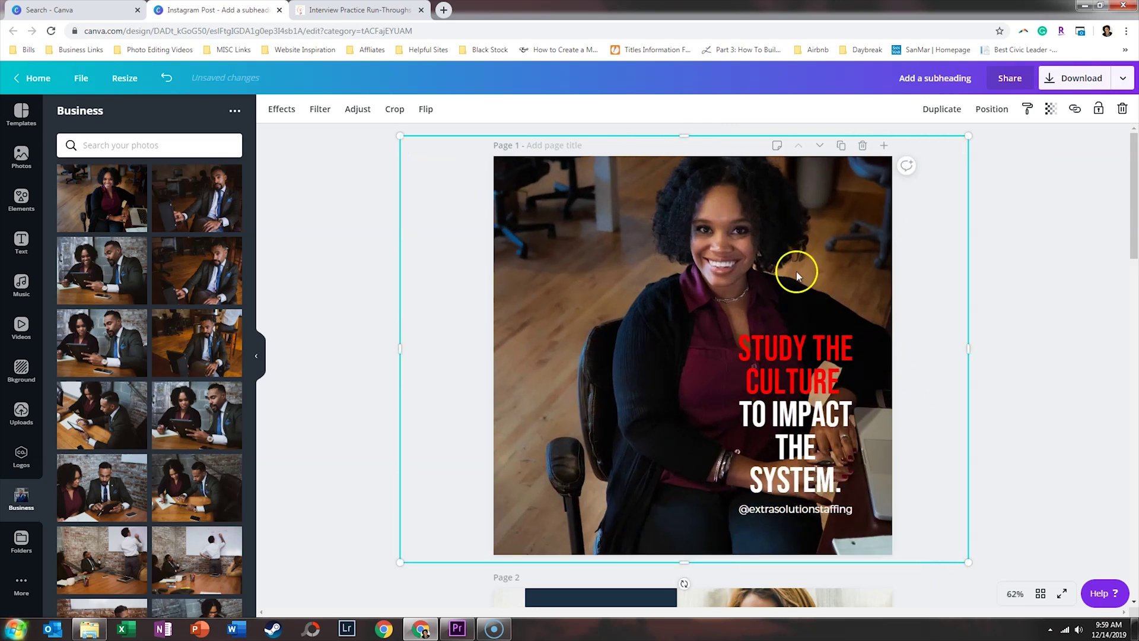
{"action": "left_click", "coordinate": [992, 108]}
{"action": "left_click", "coordinate": [944, 146]}
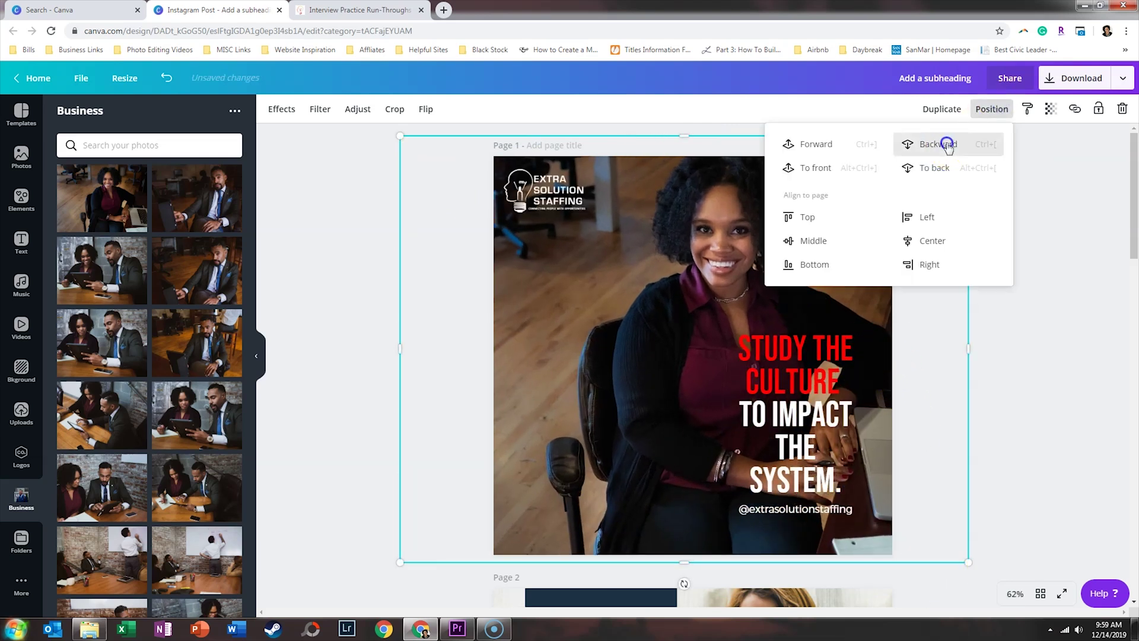
{"action": "left_click", "coordinate": [948, 148]}
{"action": "left_click", "coordinate": [949, 146]}
{"action": "left_click", "coordinate": [1041, 305]}
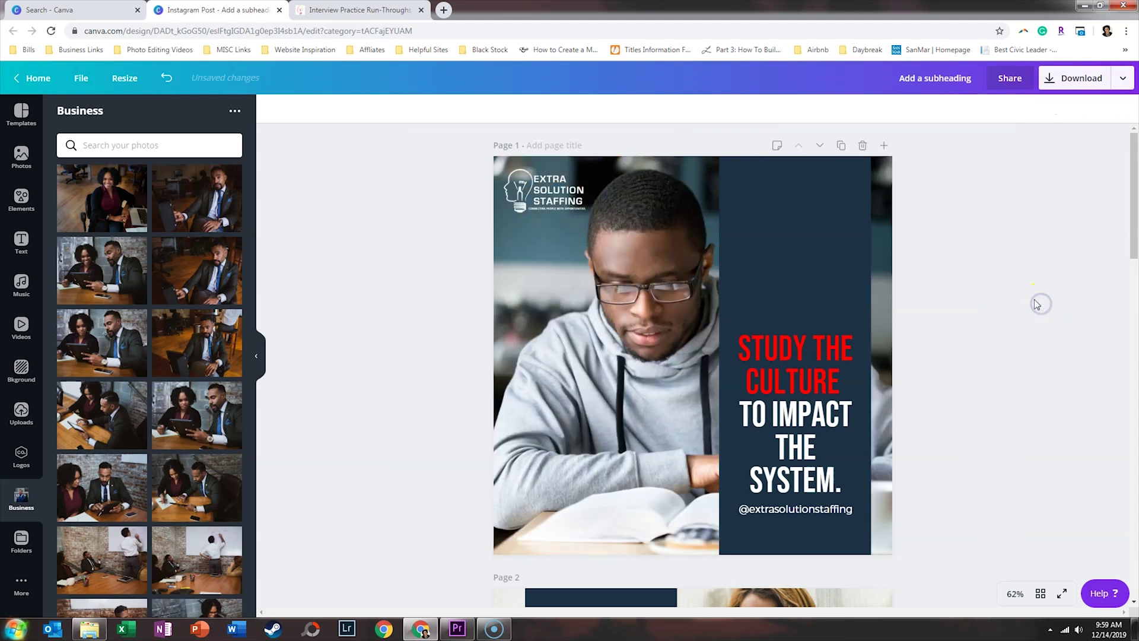
Step: Re-add the woman's photo flipped horizontally behind the panel, then undo to restore the hoodie photo
{"action": "left_click", "coordinate": [107, 201]}
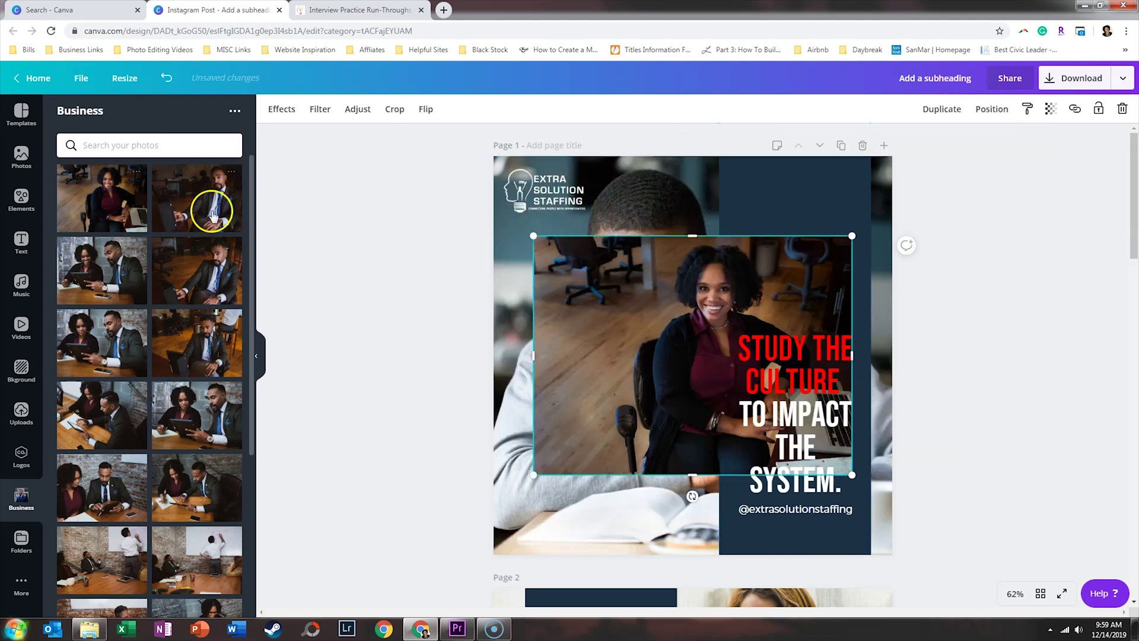
{"action": "left_click", "coordinate": [426, 110]}
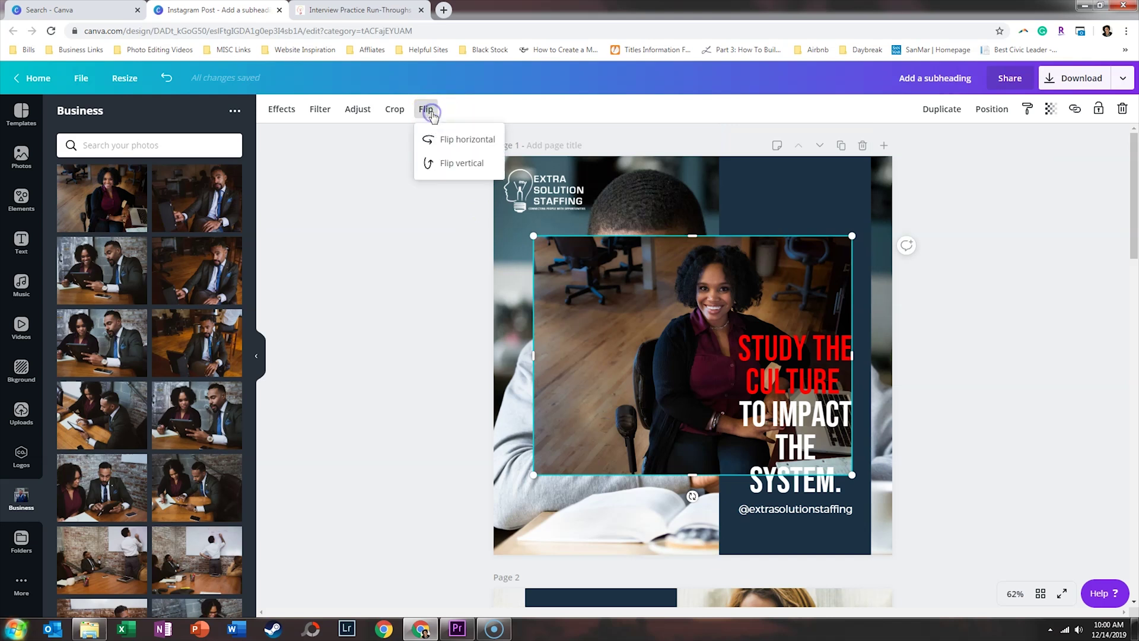
{"action": "left_click", "coordinate": [442, 138]}
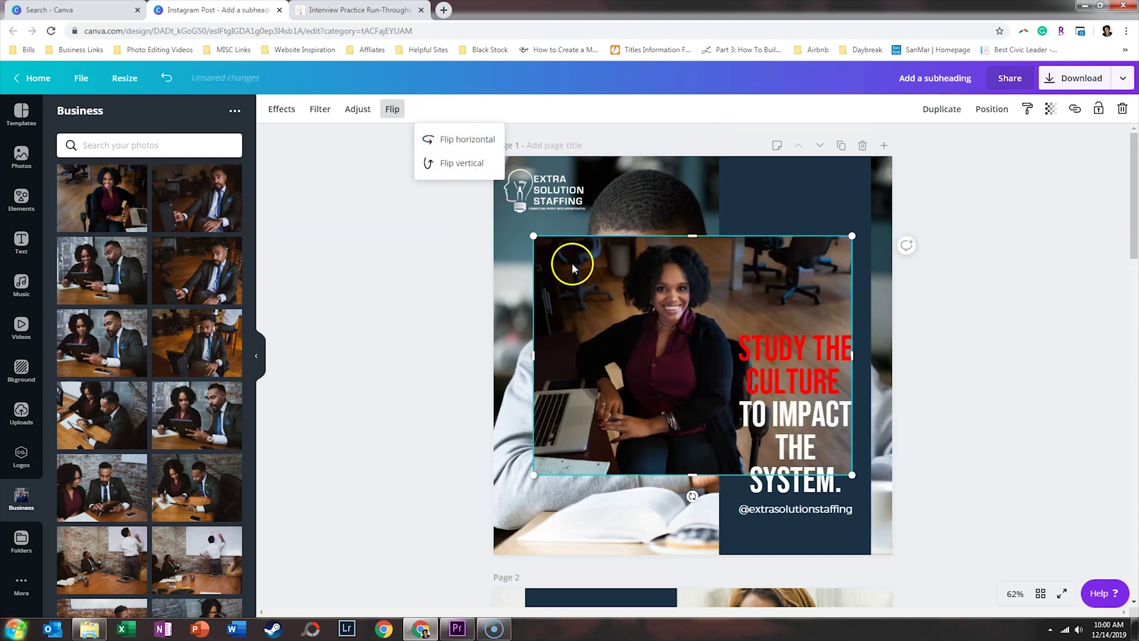
{"action": "left_click_drag", "start_coordinate": [533, 235], "coordinate": [405, 109]}
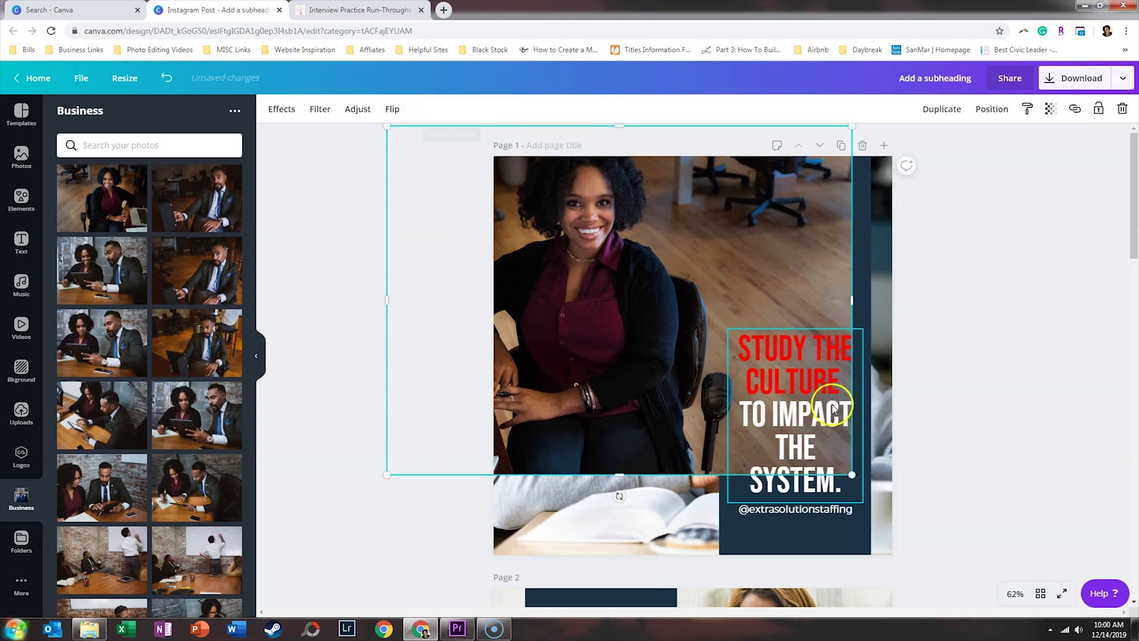
{"action": "left_click_drag", "start_coordinate": [853, 474], "coordinate": [1007, 590]}
{"action": "left_click", "coordinate": [1001, 121]}
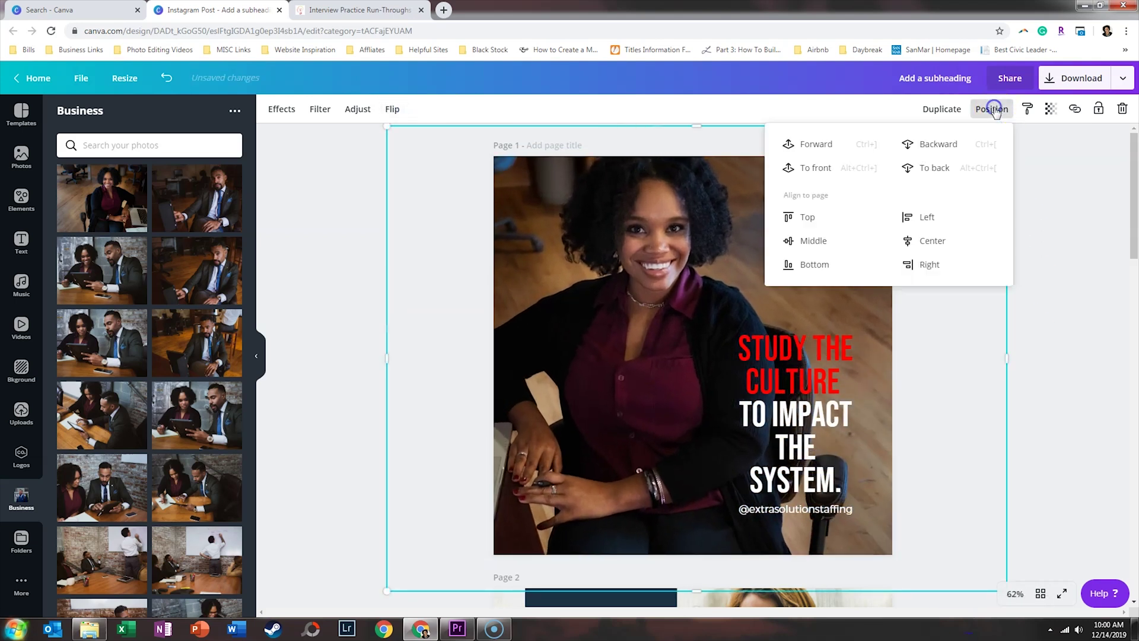
{"action": "left_click", "coordinate": [960, 144]}
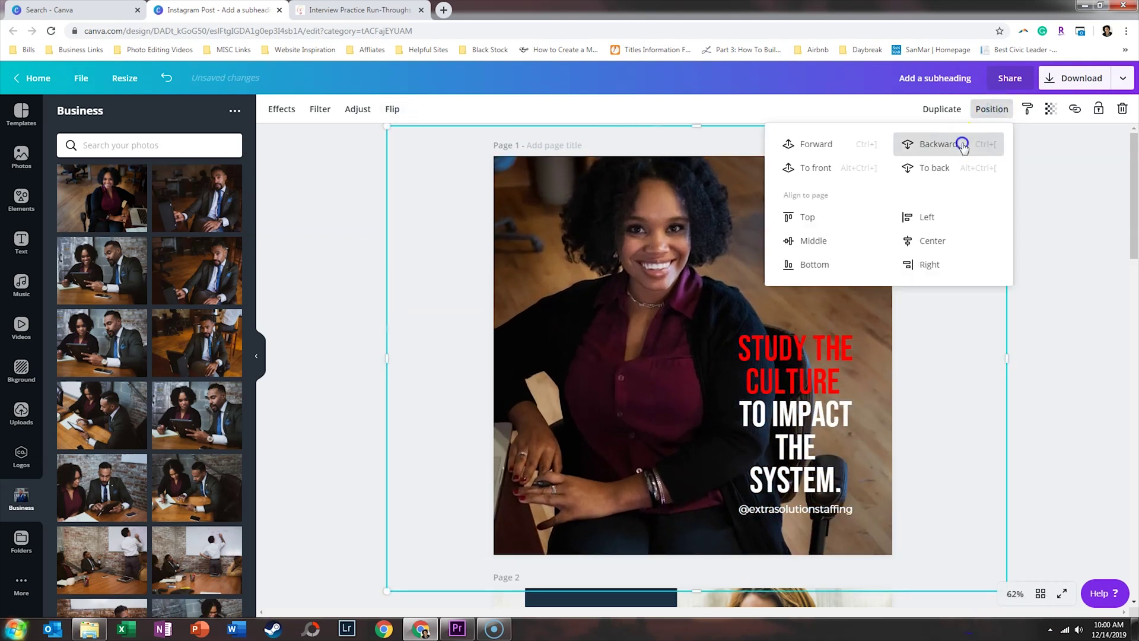
{"action": "left_click", "coordinate": [1044, 327]}
{"action": "left_click", "coordinate": [621, 351]}
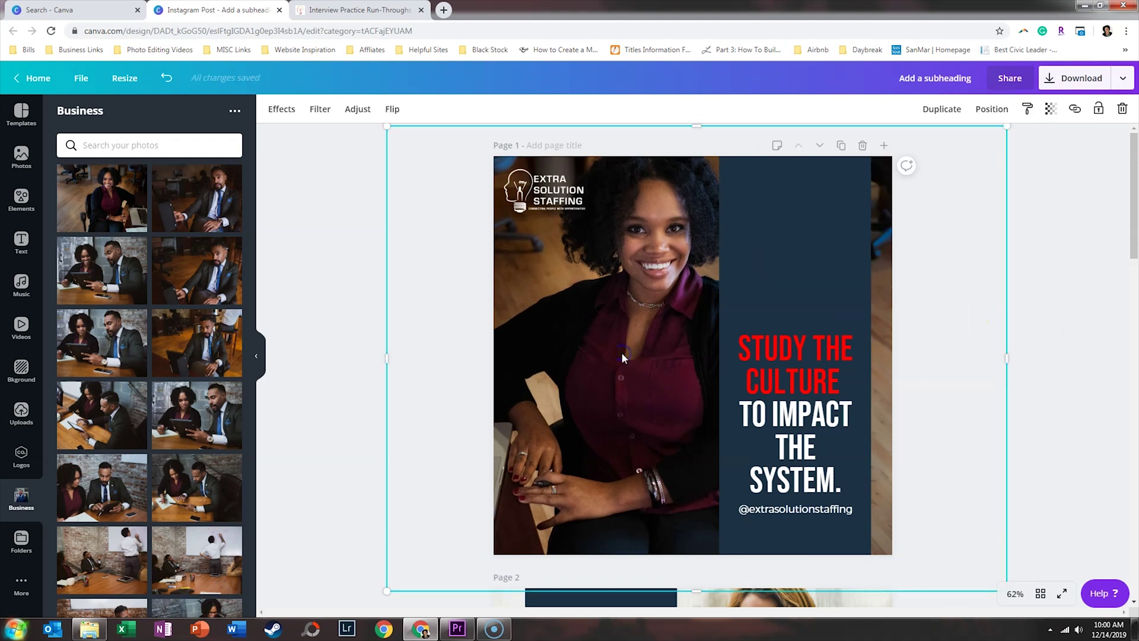
{"action": "key", "text": "ctrl+z"}
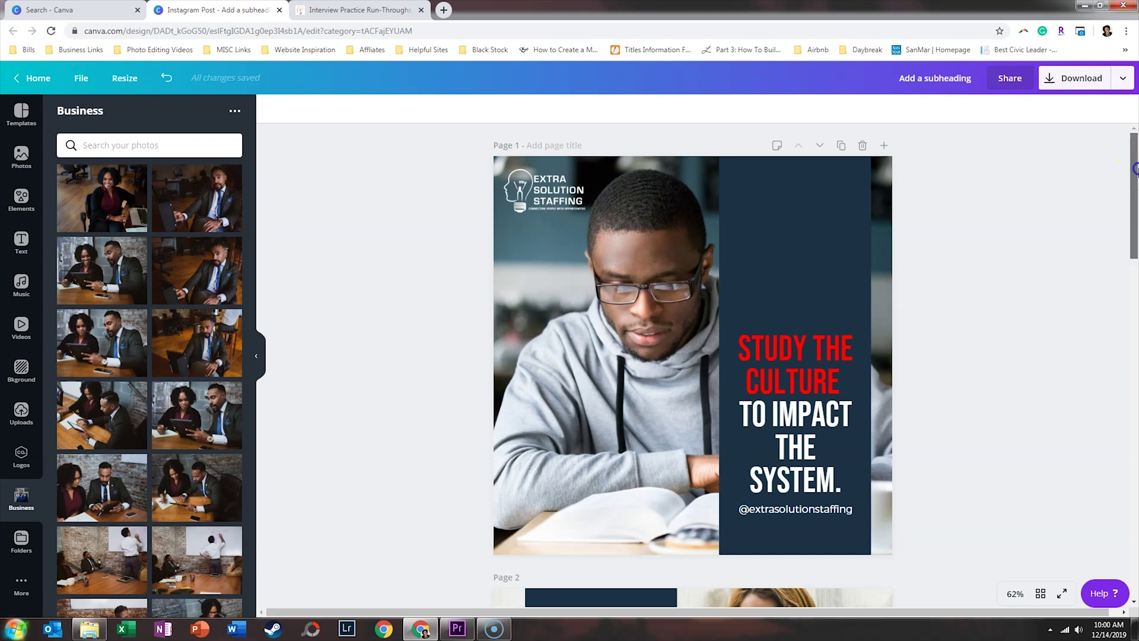
Step: Scroll down to page 4's 'Dress for the job you want to have' graphic
{"action": "left_click_drag", "start_coordinate": [1134, 169], "coordinate": [1134, 510]}
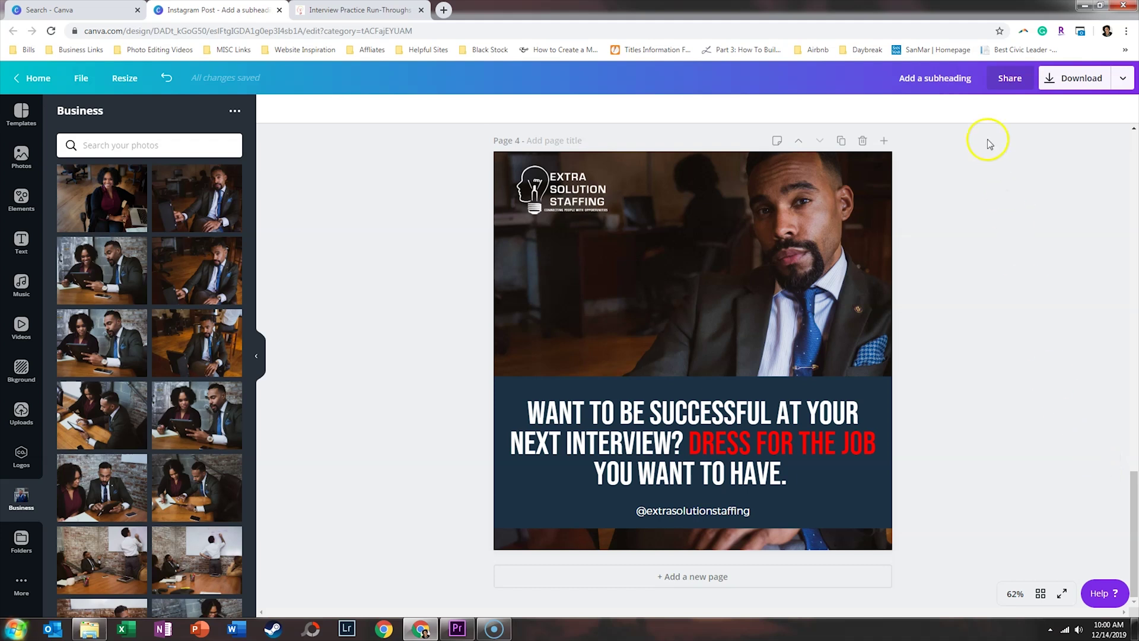
{"action": "left_click", "coordinate": [943, 79]}
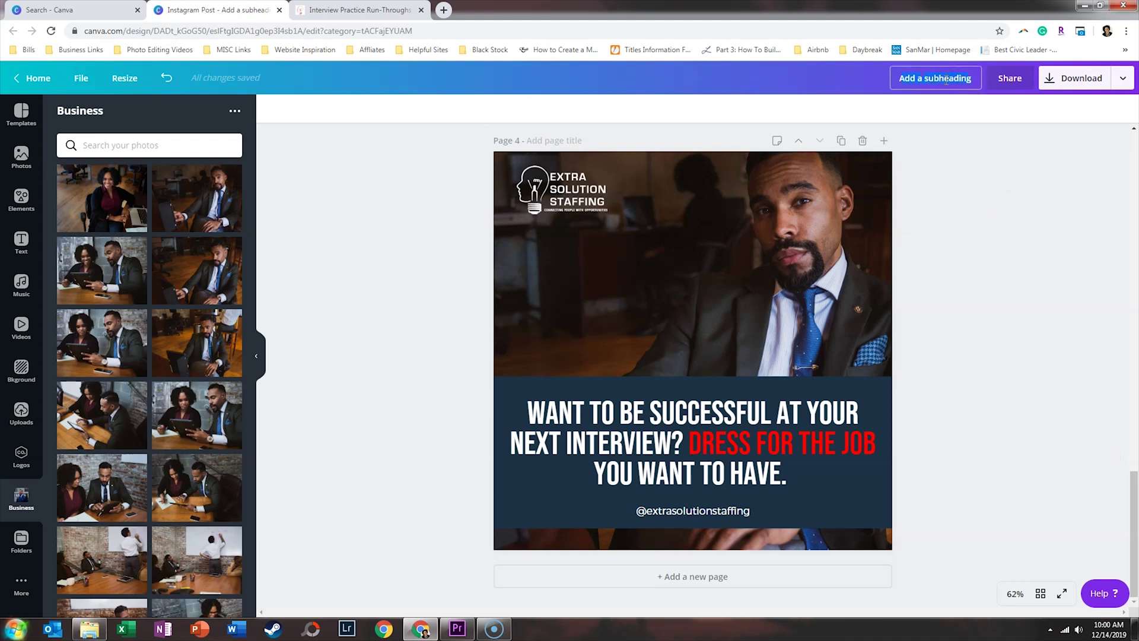
Step: Title the design 'ESS Quote Graphics' and bring up the PNG download settings for all pages
{"action": "type", "text": "ESS Quote Graphics"}
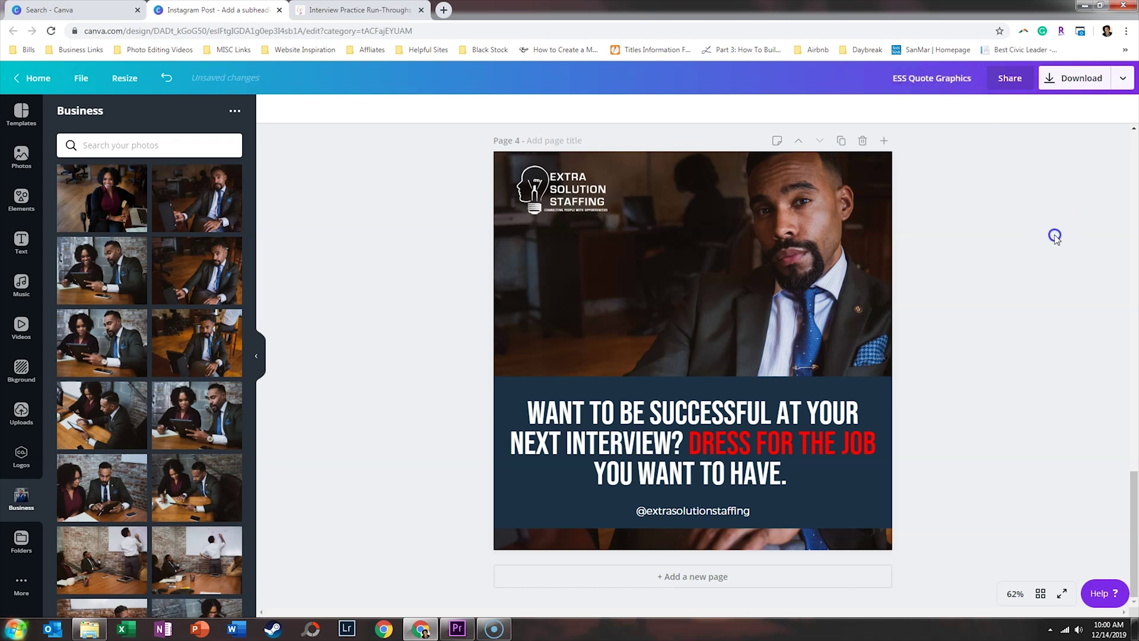
{"action": "left_click", "coordinate": [1059, 78]}
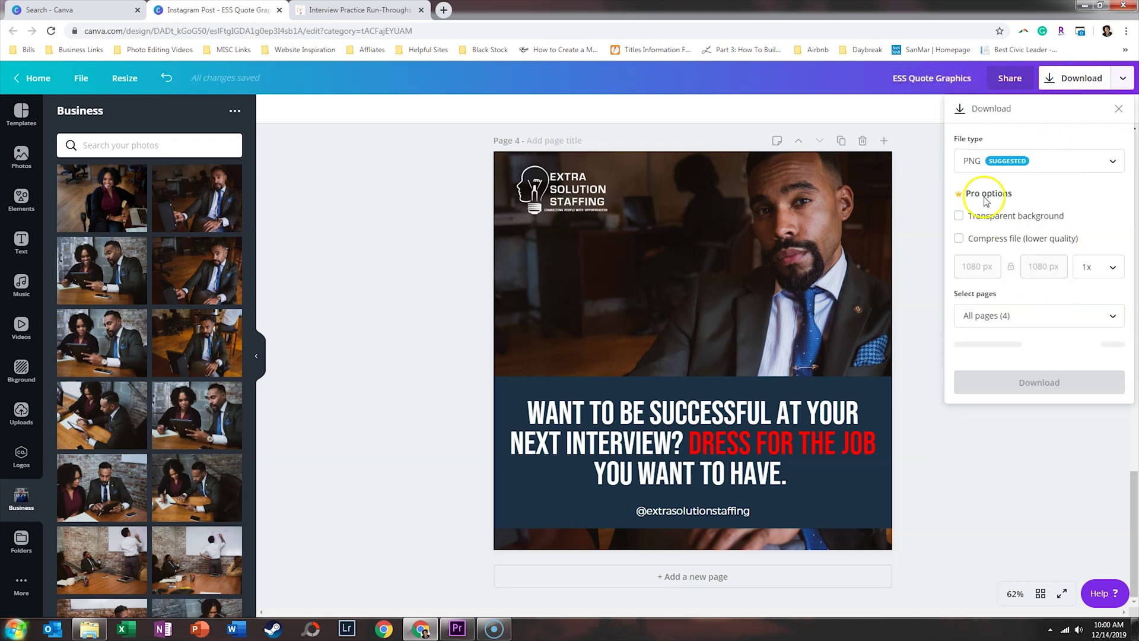